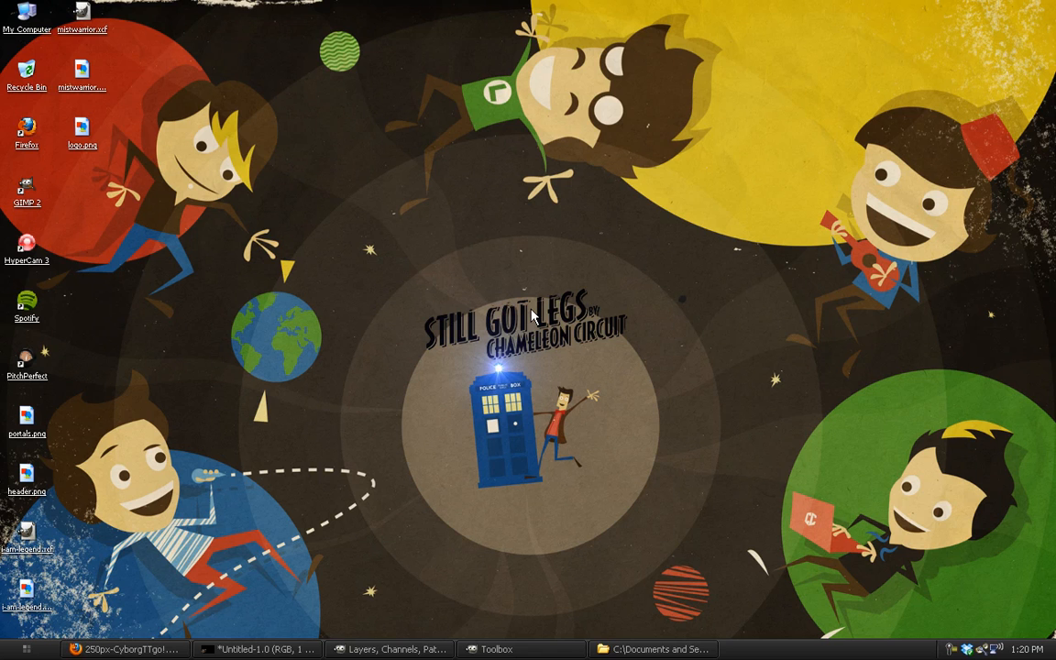
# Switch to Firefox and view the reference image of the energy beam
pyautogui.click(252, 649)
pyautogui.click(252, 649)
pyautogui.click(124, 649)
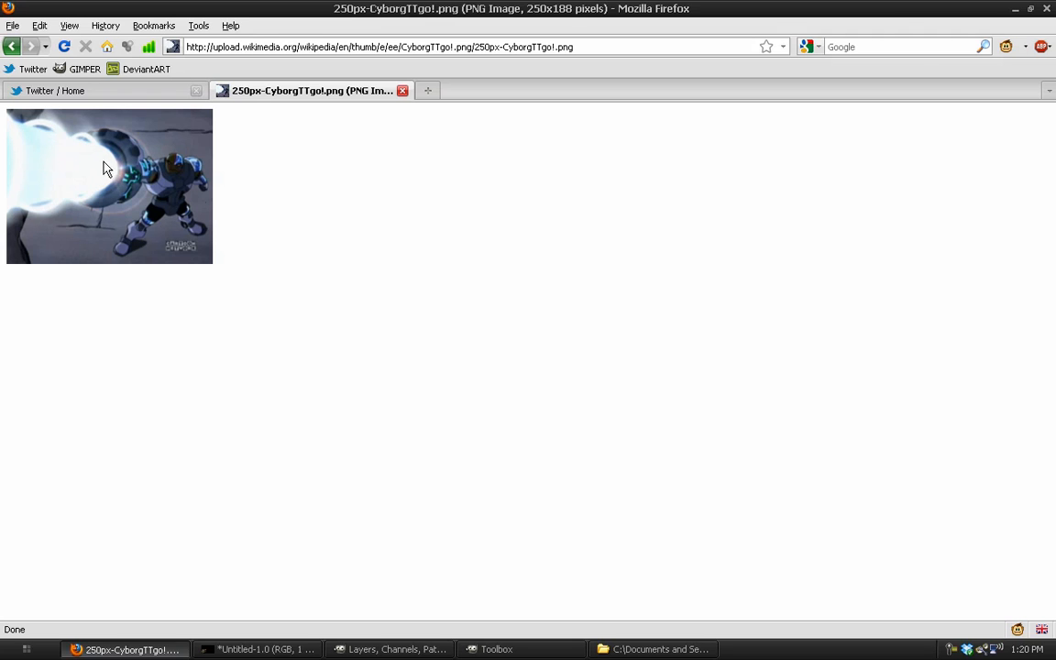
pyautogui.click(137, 649)
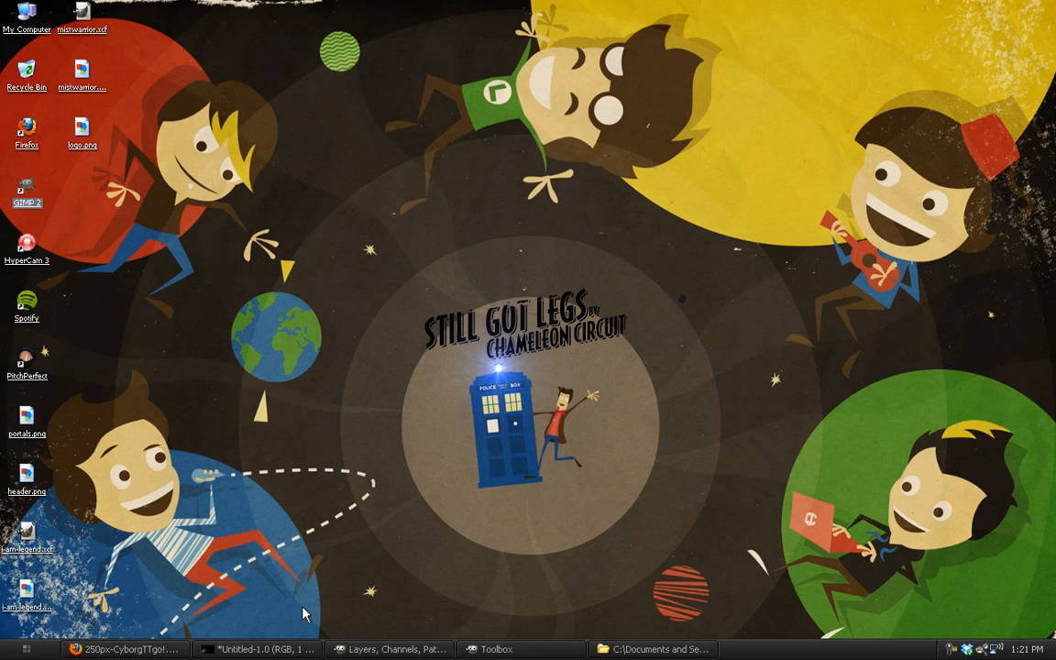
# Switch to GIMP and add a transparent 849 x 565 px layer above the cannon layer
pyautogui.click(261, 649)
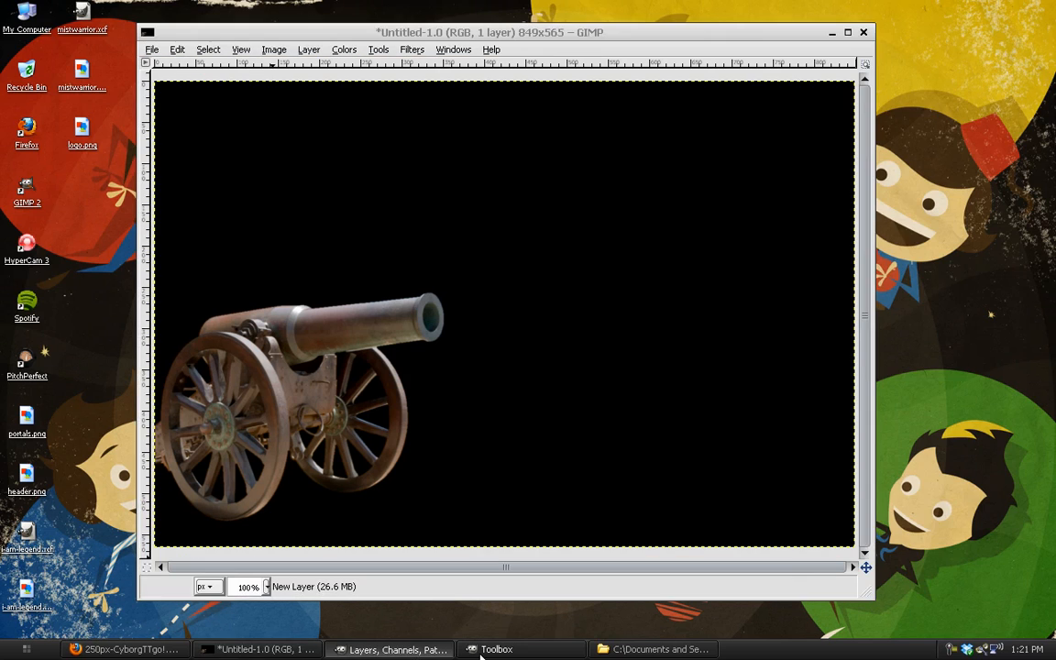
pyautogui.click(486, 649)
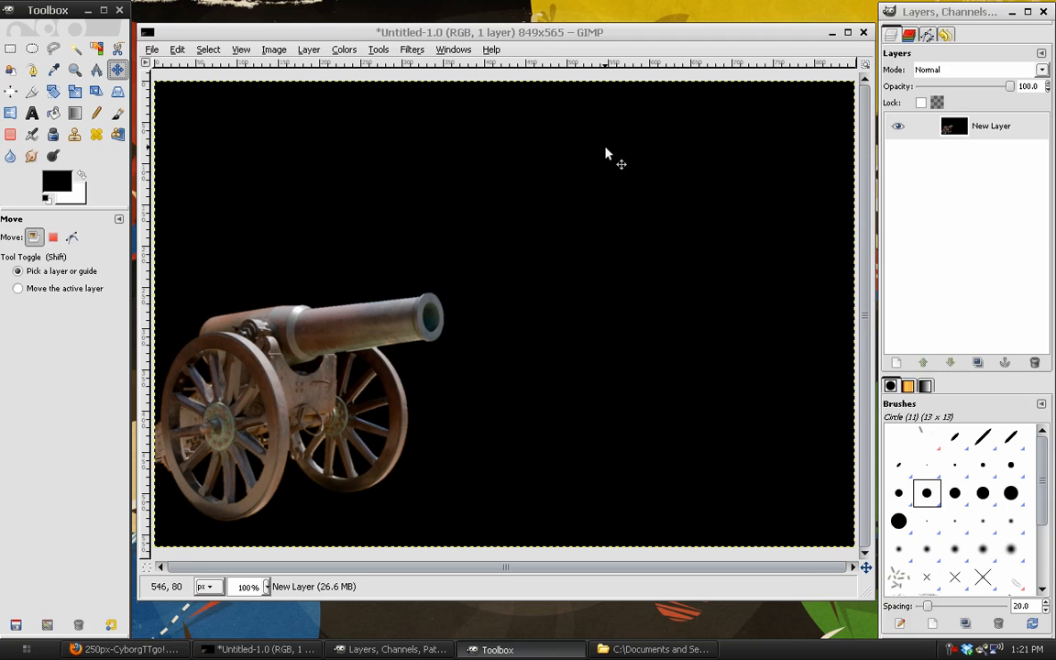
pyautogui.click(897, 363)
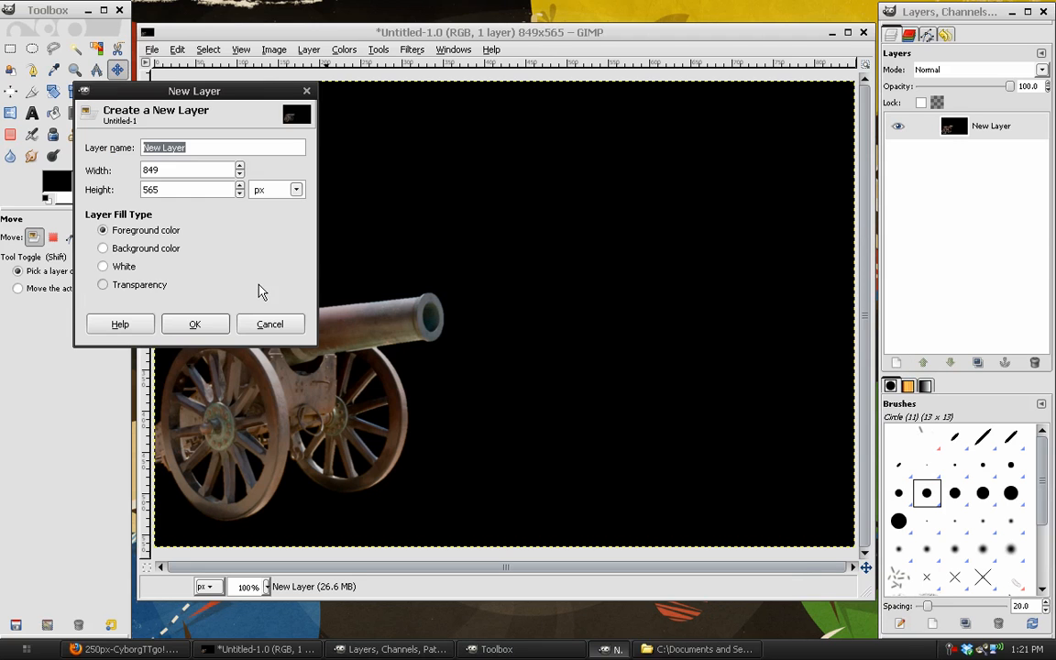
pyautogui.click(137, 284)
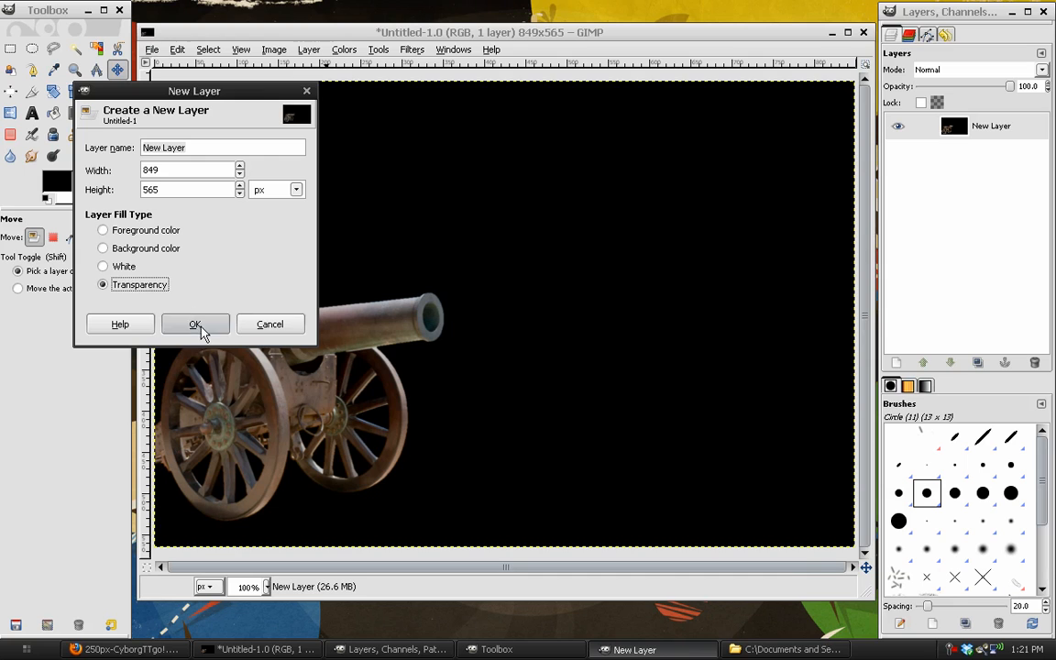
pyautogui.click(194, 324)
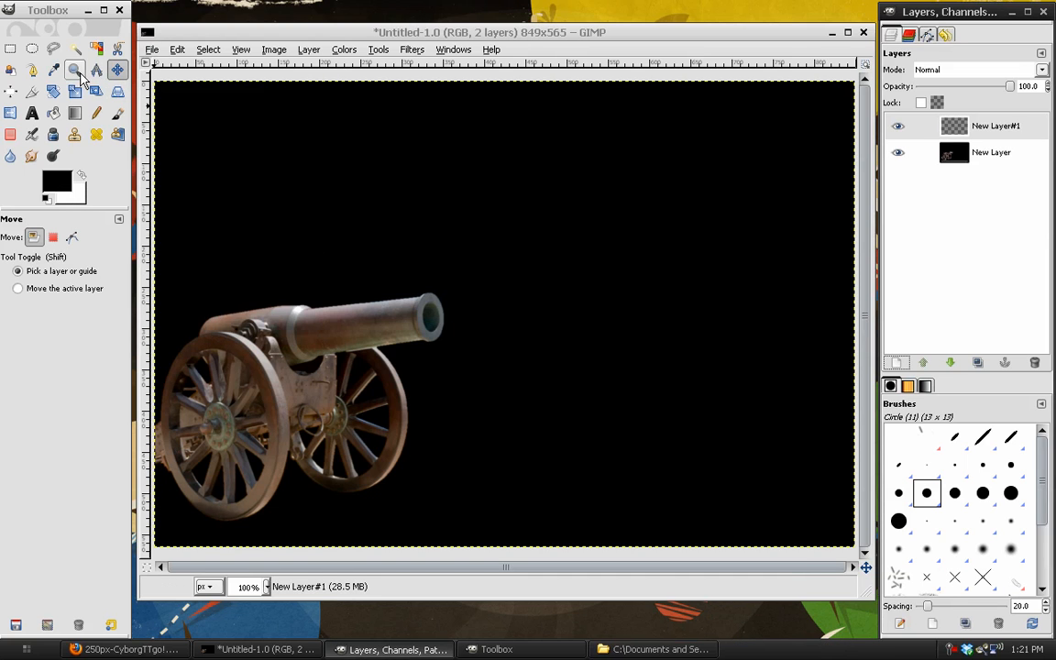
# Start a Free Select outline on the new layer along the inner left edge of the cannon's muzzle opening, refining its points to the curve
pyautogui.click(54, 52)
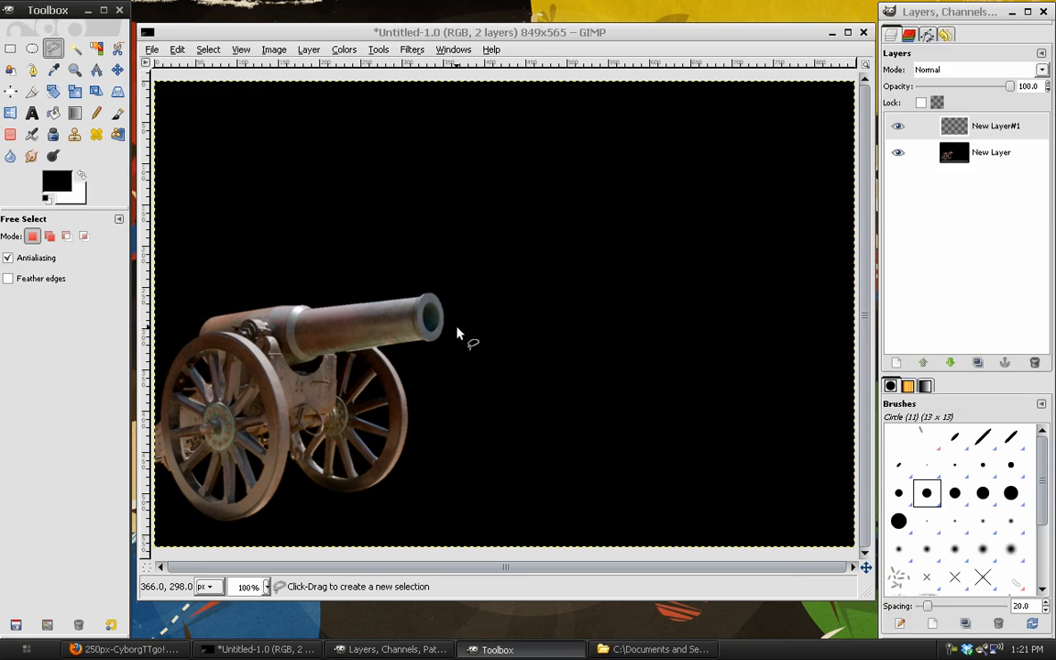
pyautogui.click(426, 306)
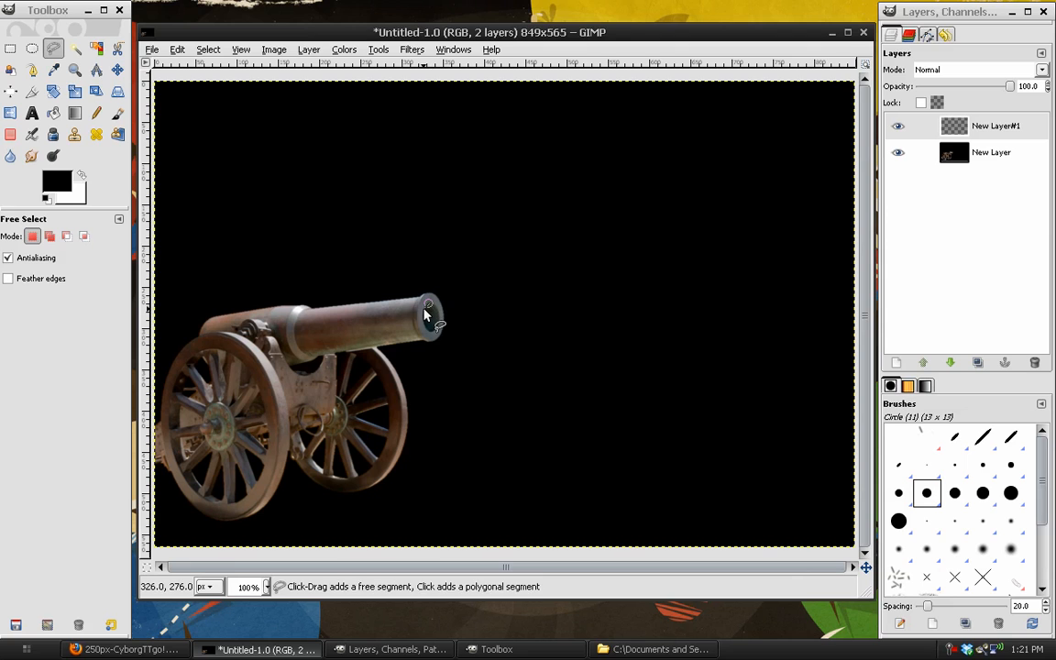
pyautogui.click(423, 317)
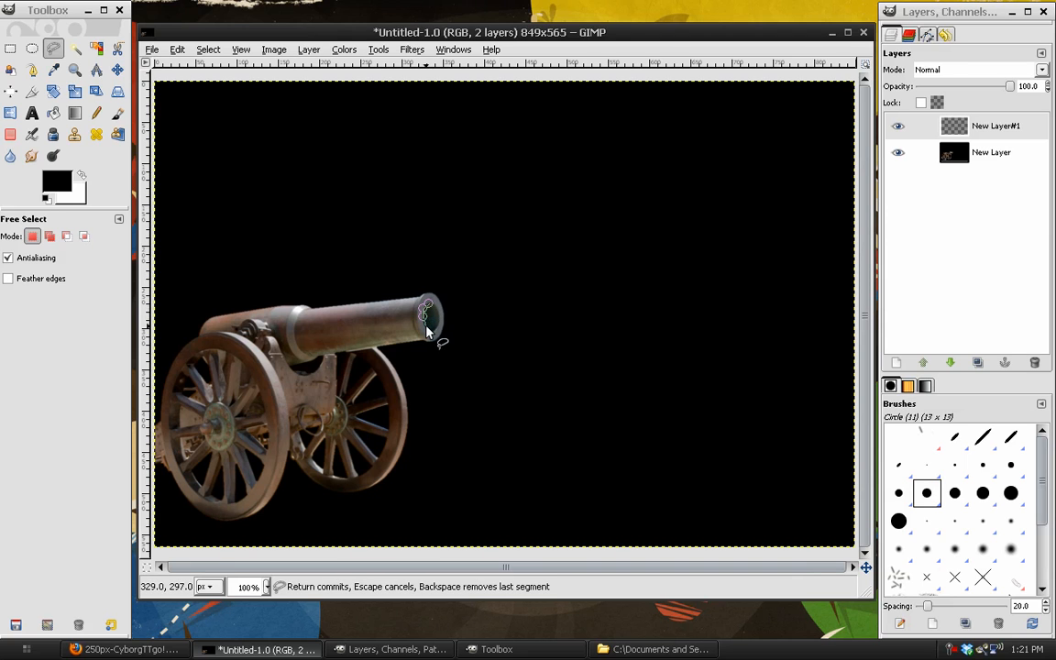
pyautogui.click(426, 327)
pyautogui.click(432, 330)
pyautogui.scroll(2, 239, 588)
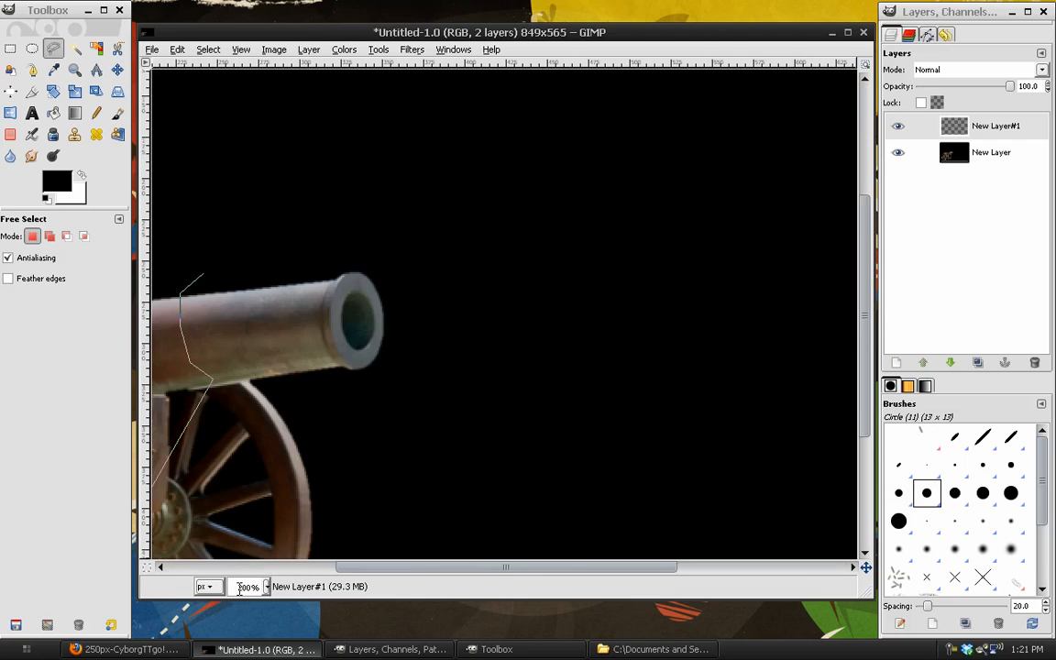
pyautogui.scroll(2, 239, 588)
pyautogui.moveTo(256, 336); pyautogui.dragTo(246, 329)
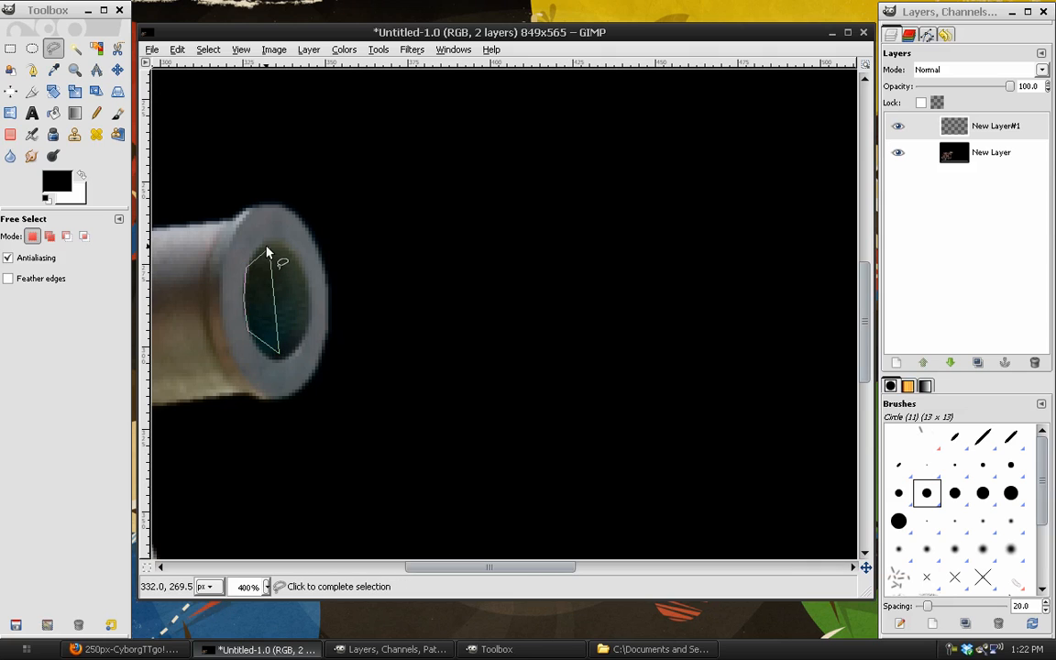
pyautogui.moveTo(279, 356); pyautogui.dragTo(263, 357)
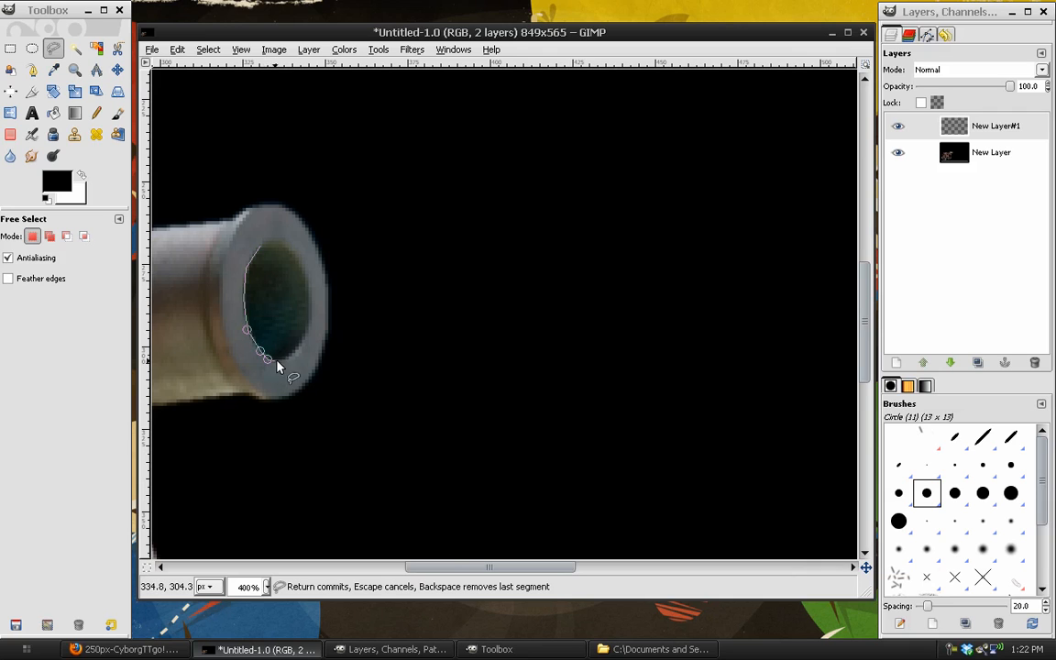
# Extend the outline from the muzzle past the canvas's right edge as a slightly widening beam, and close it at its starting point
pyautogui.scroll(-1, 240, 584)
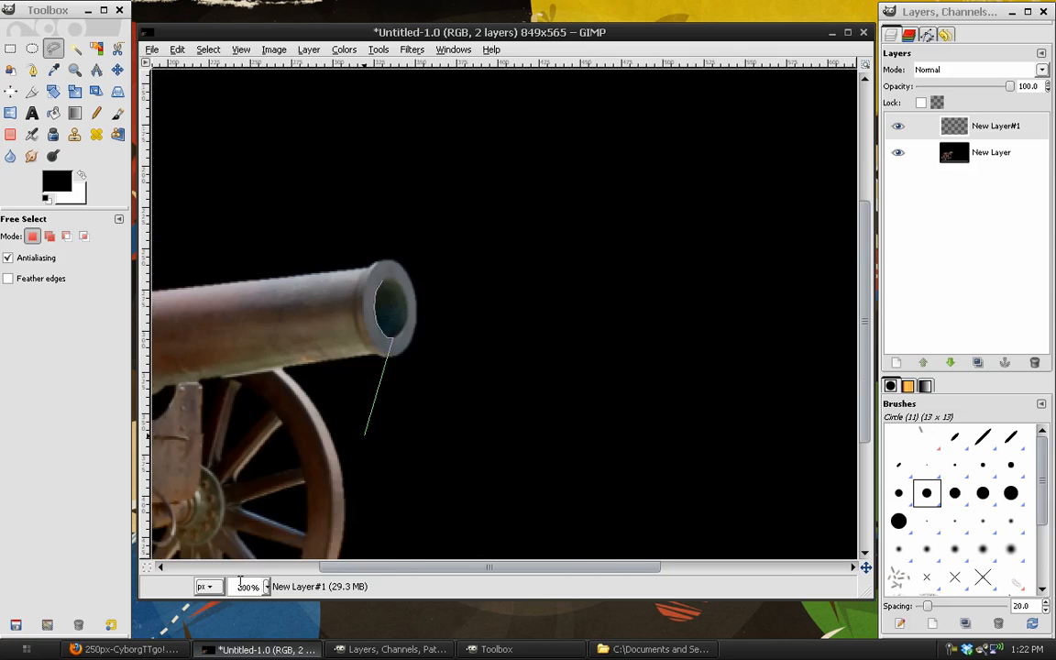
pyautogui.scroll(-1, 240, 584)
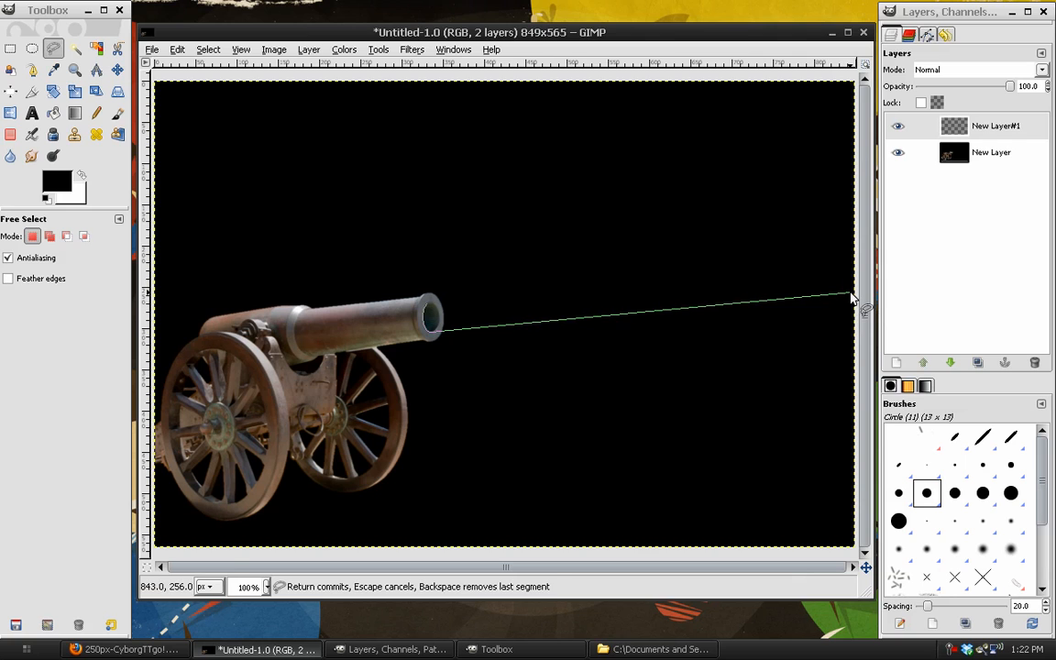
pyautogui.moveTo(772, 299); pyautogui.dragTo(692, 302)
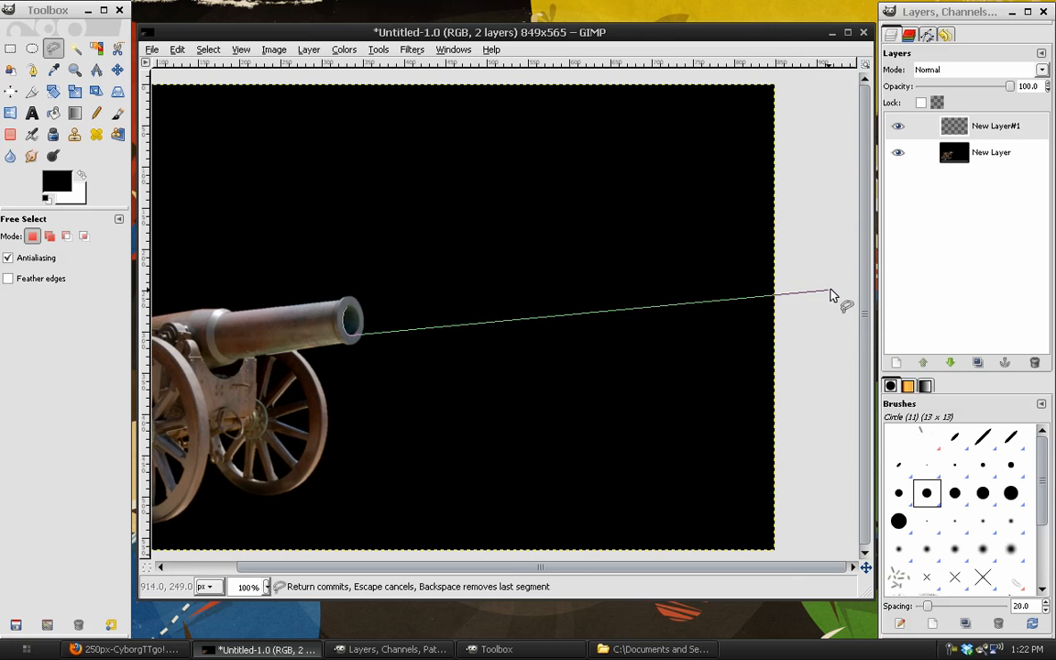
pyautogui.click(817, 299)
pyautogui.click(812, 225)
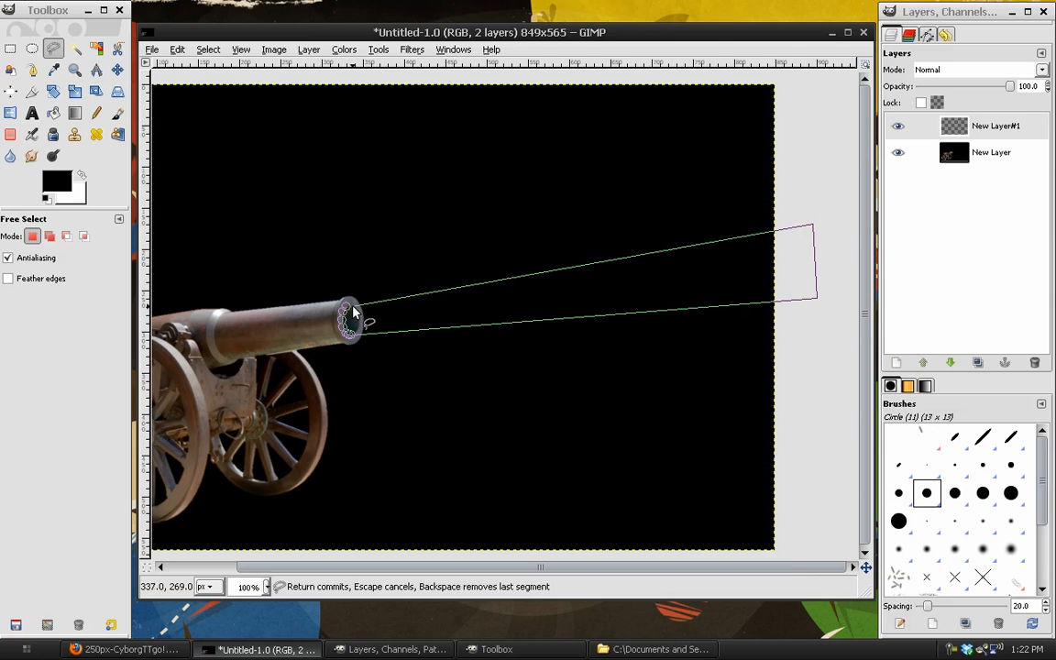
pyautogui.moveTo(813, 226); pyautogui.dragTo(815, 246)
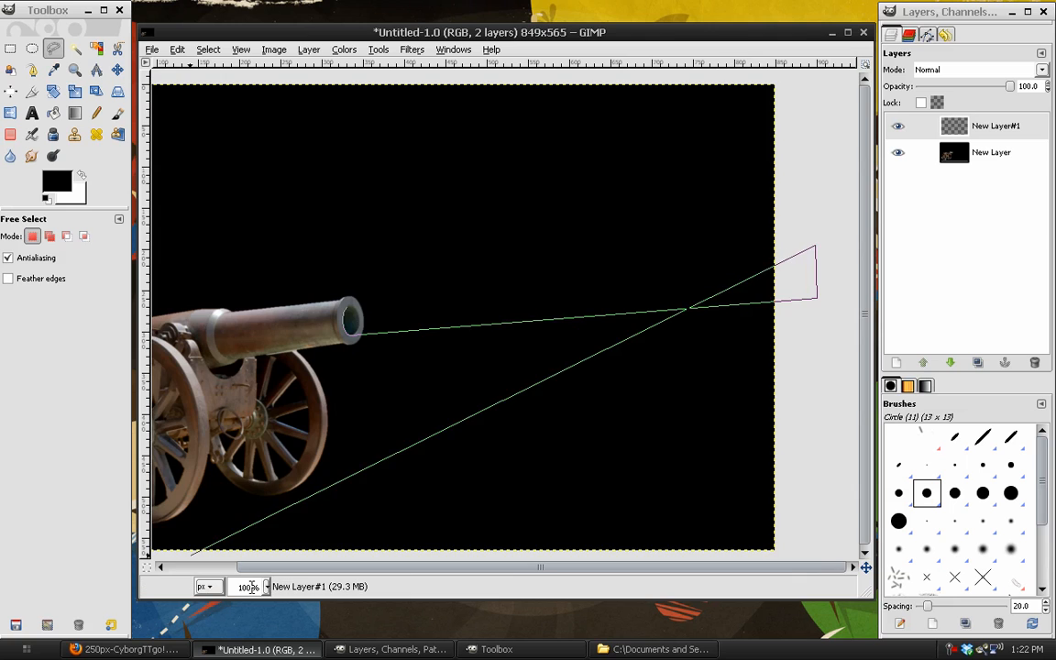
pyautogui.scroll(1, 252, 586)
pyautogui.moveTo(256, 426); pyautogui.dragTo(408, 429)
pyautogui.click(331, 313)
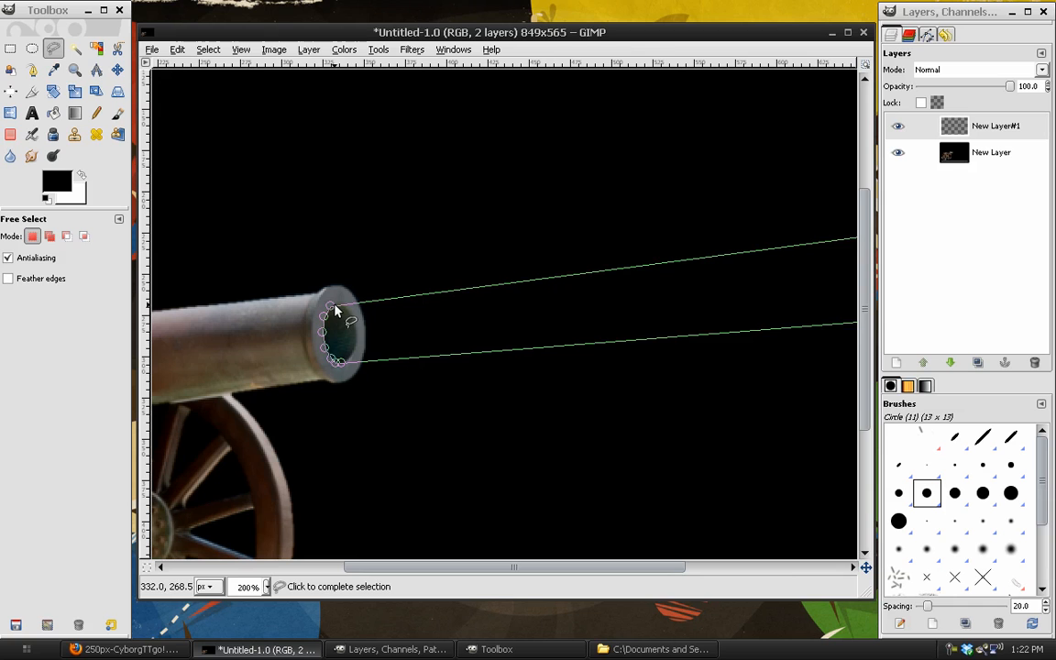
pyautogui.click(335, 311)
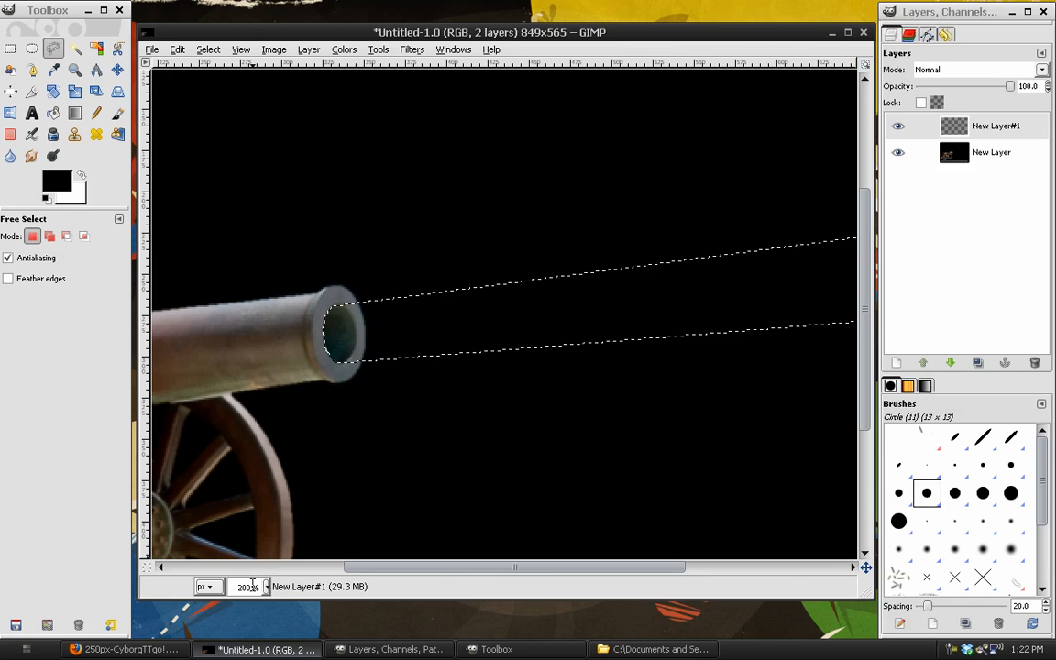
# Fill the beam selection with white as the foreground color, and clear the selection
pyautogui.scroll(-1, 253, 584)
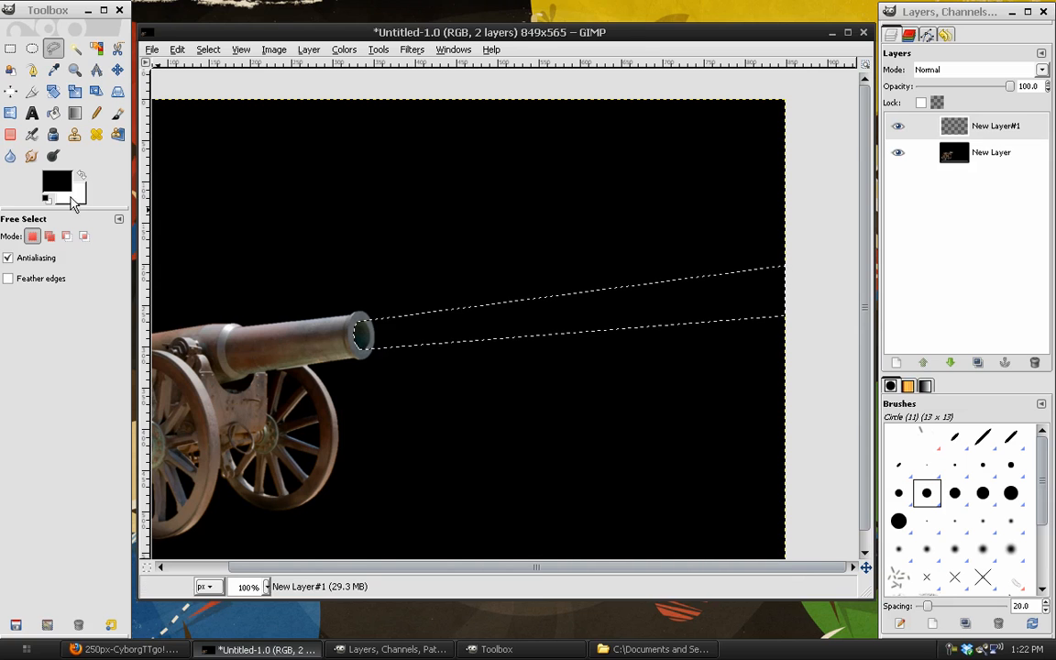
pyautogui.click(81, 175)
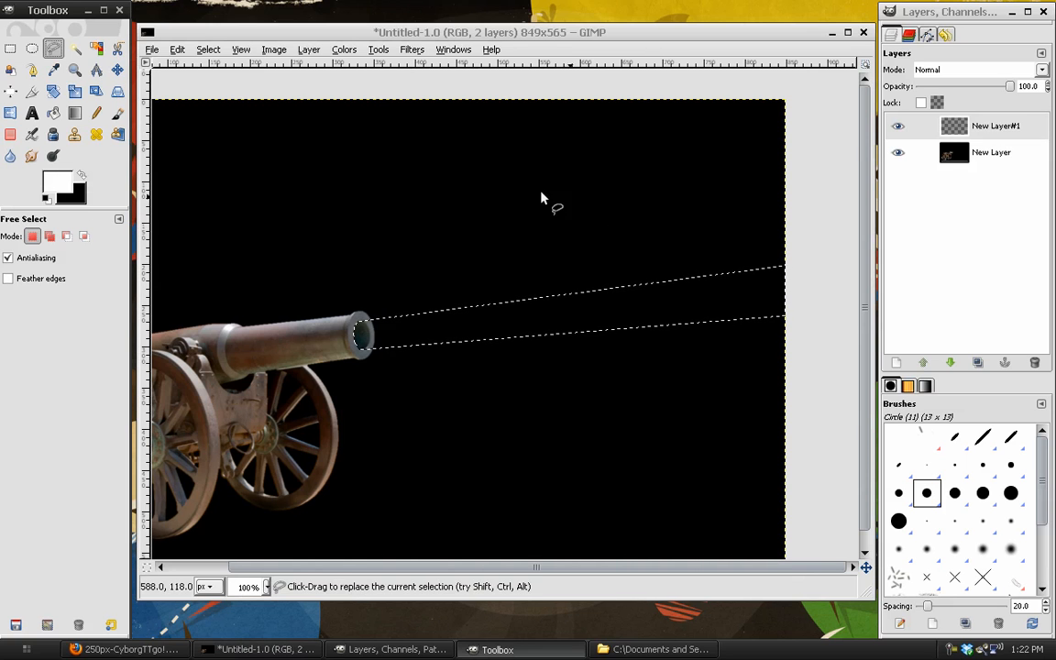
pyautogui.click(177, 49)
pyautogui.click(224, 274)
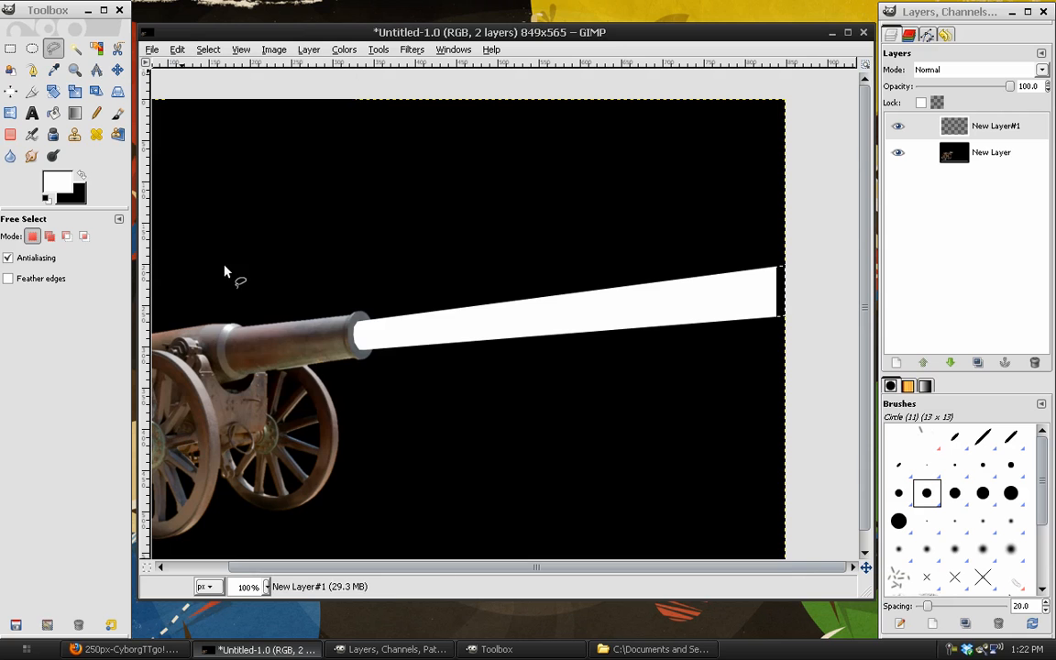
pyautogui.click(208, 49)
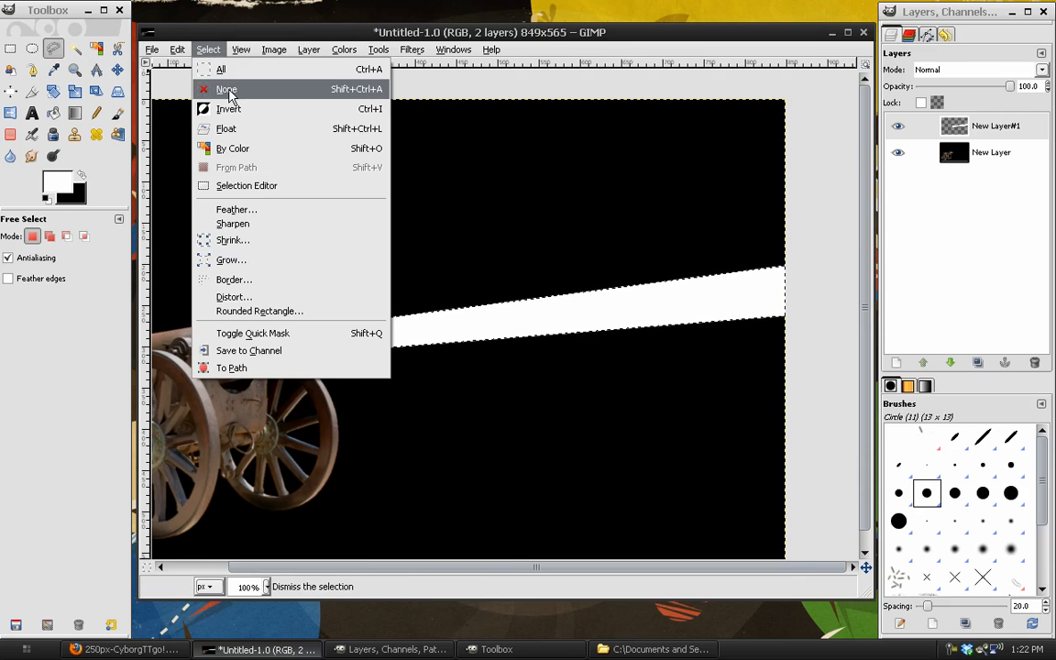
pyautogui.click(229, 90)
# Apply a Gaussian Blur with a 2.0 px horizontal and vertical radius to the white beam layer
pyautogui.click(413, 49)
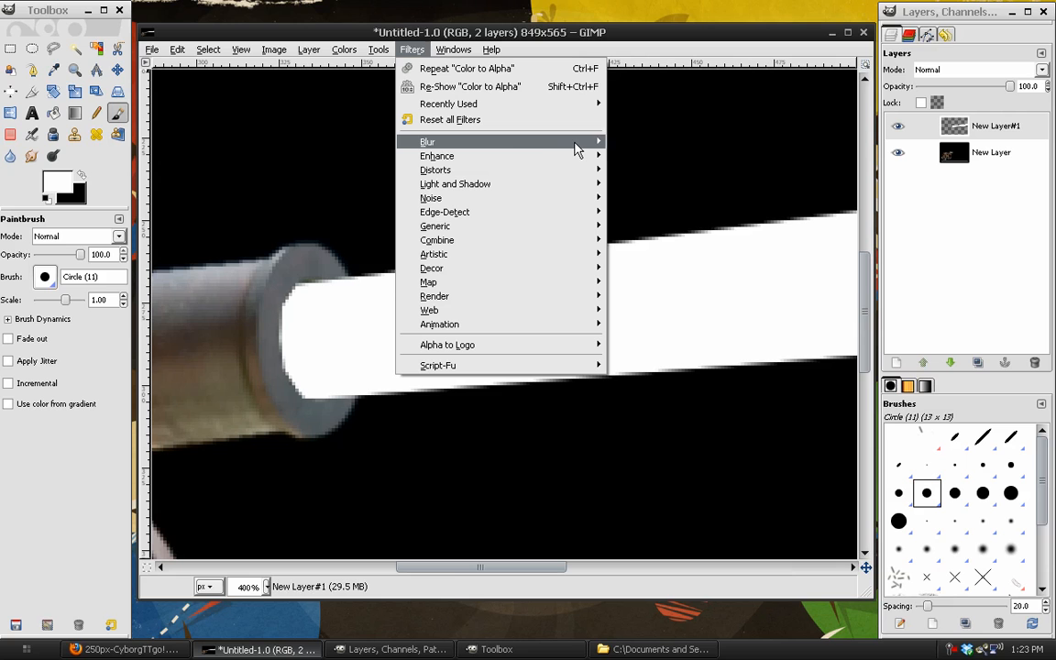
pyautogui.moveTo(577, 143)
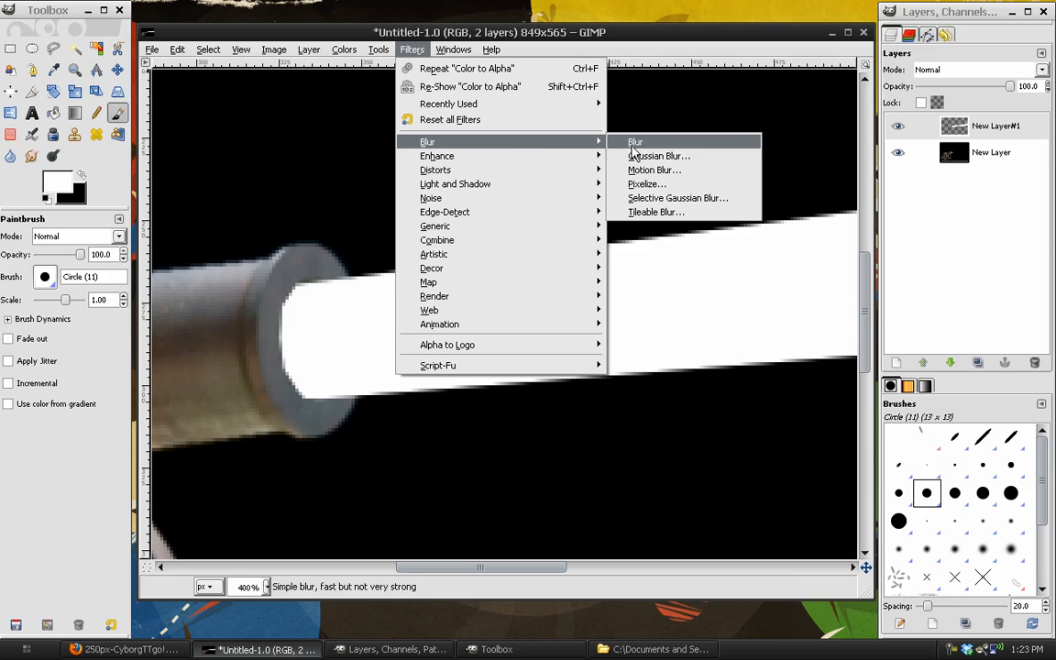
pyautogui.click(641, 155)
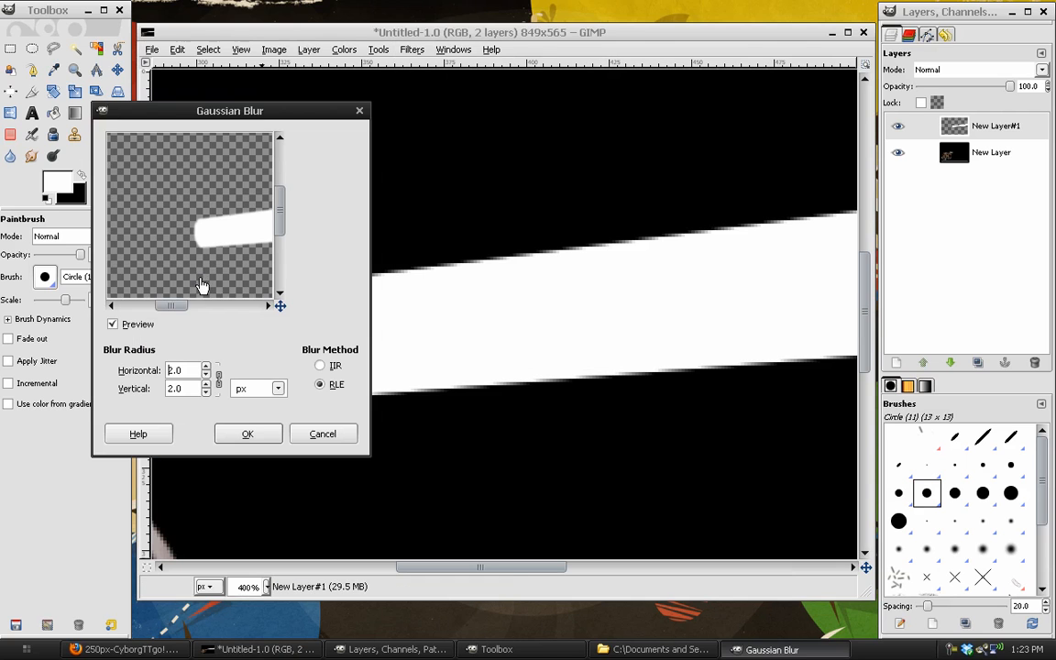
pyautogui.click(247, 434)
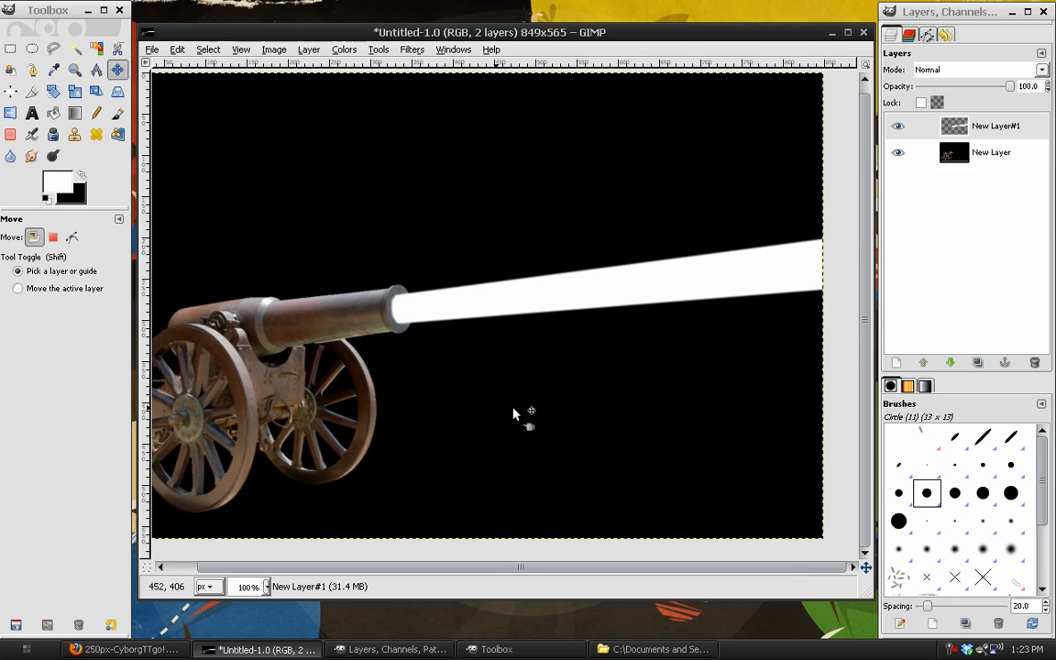
# Duplicate the blurred beam layer twice and hide both copies
pyautogui.doubleClick(977, 363)
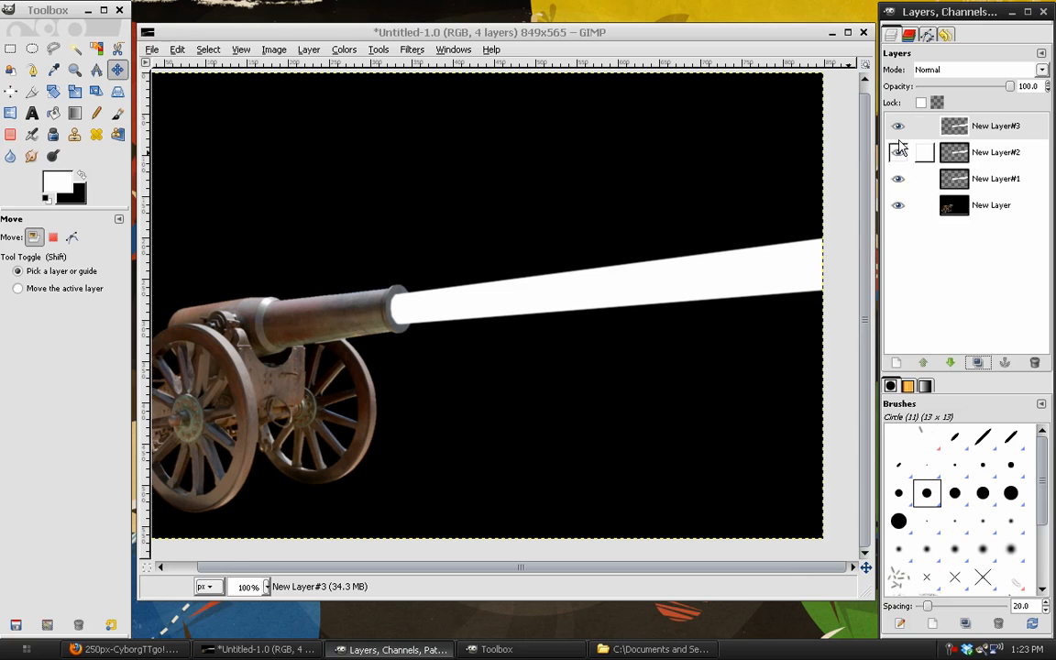
pyautogui.click(897, 127)
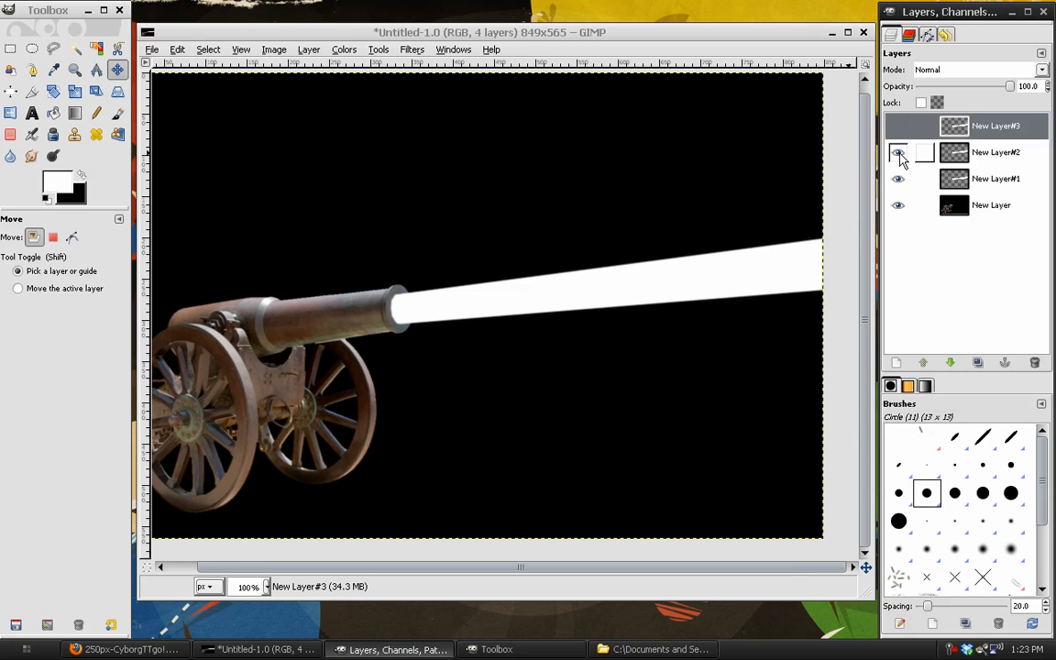
pyautogui.click(898, 153)
# Open Colorize for the lowest beam layer, New Layer#1, and set the lightness to -50 and the saturation to 100
pyautogui.click(921, 181)
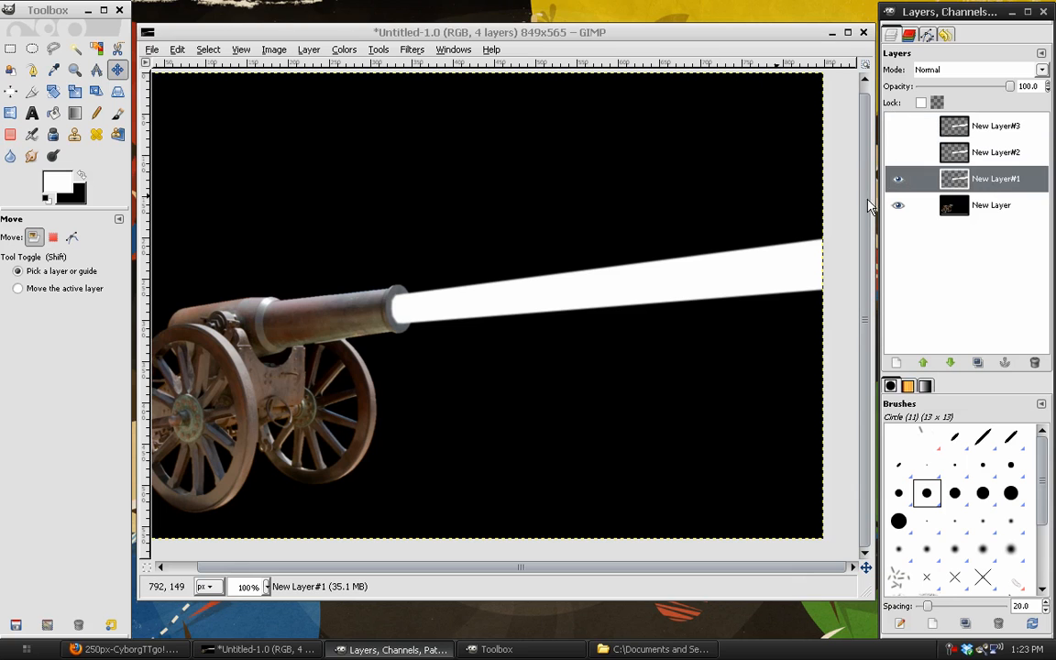
pyautogui.click(344, 49)
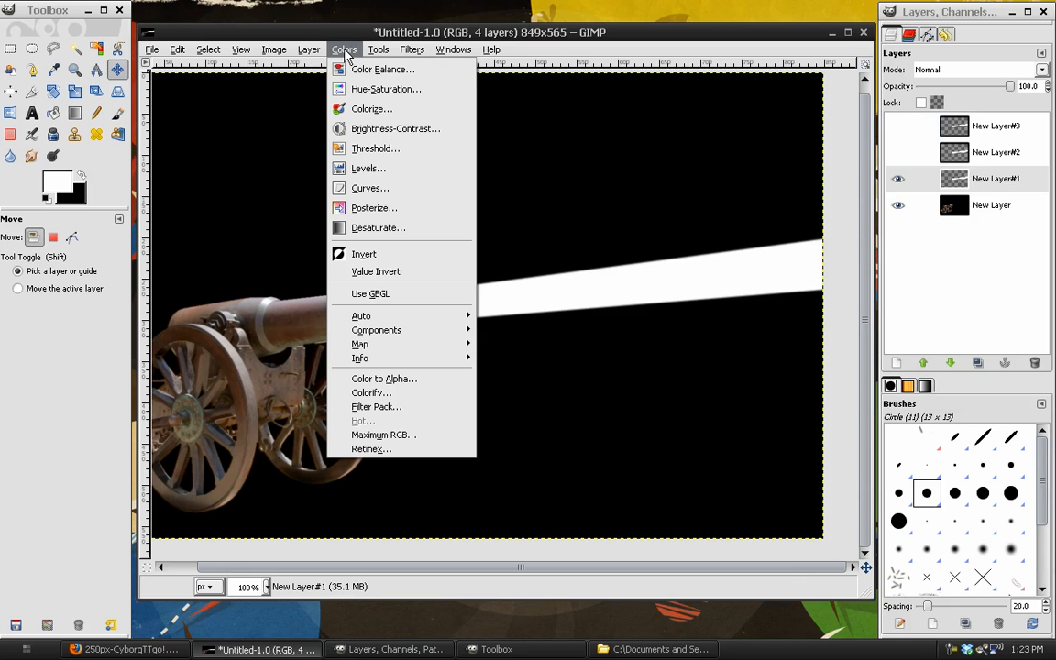
pyautogui.click(366, 111)
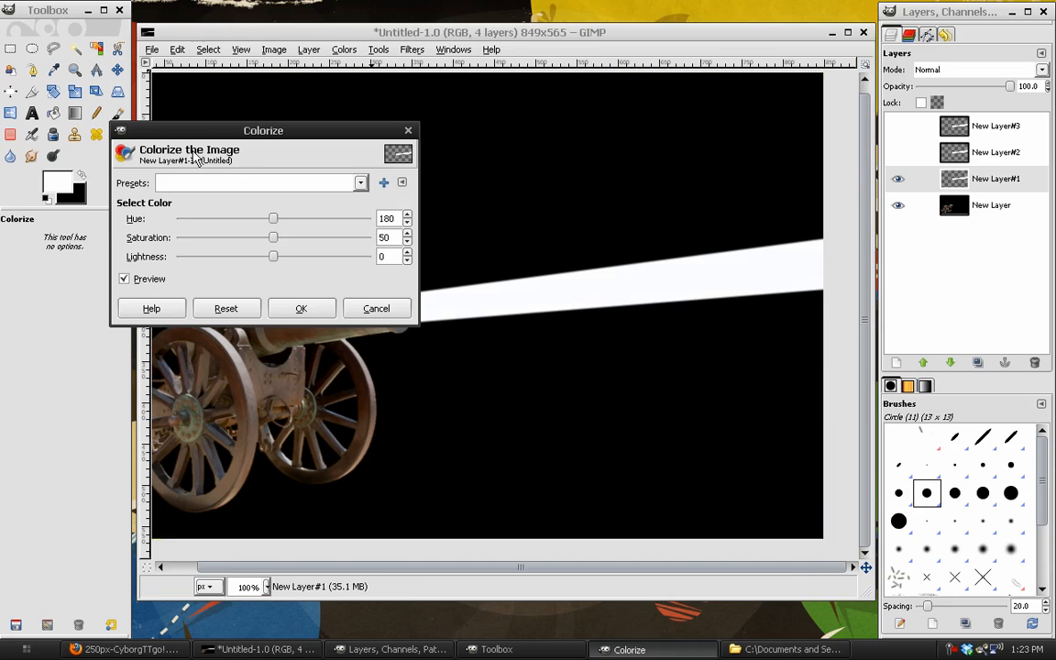
pyautogui.click(180, 257)
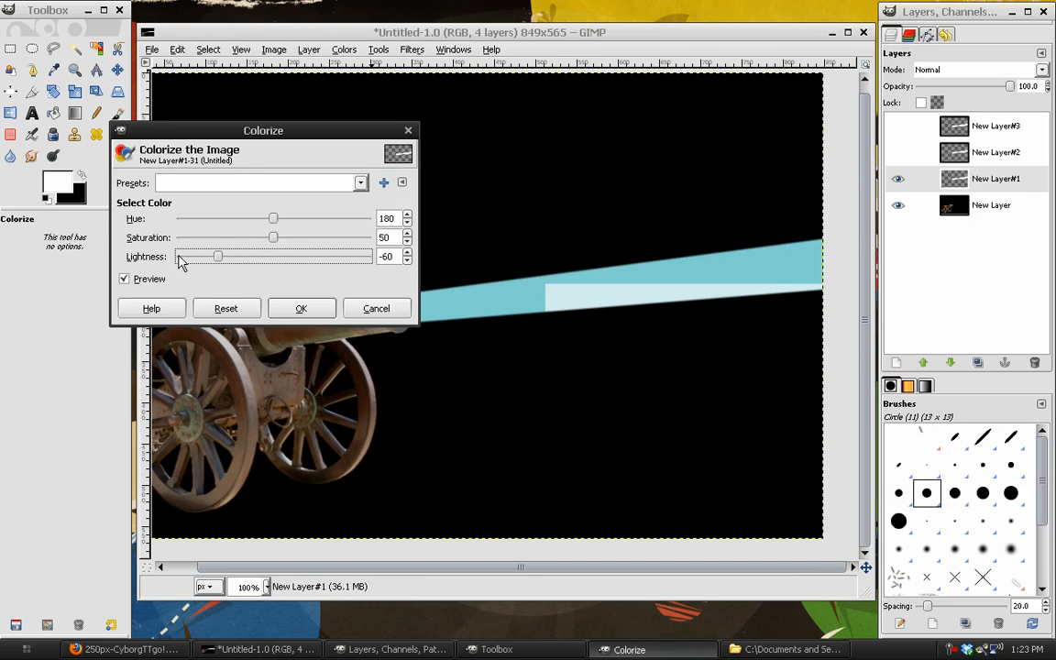
pyautogui.click(291, 261)
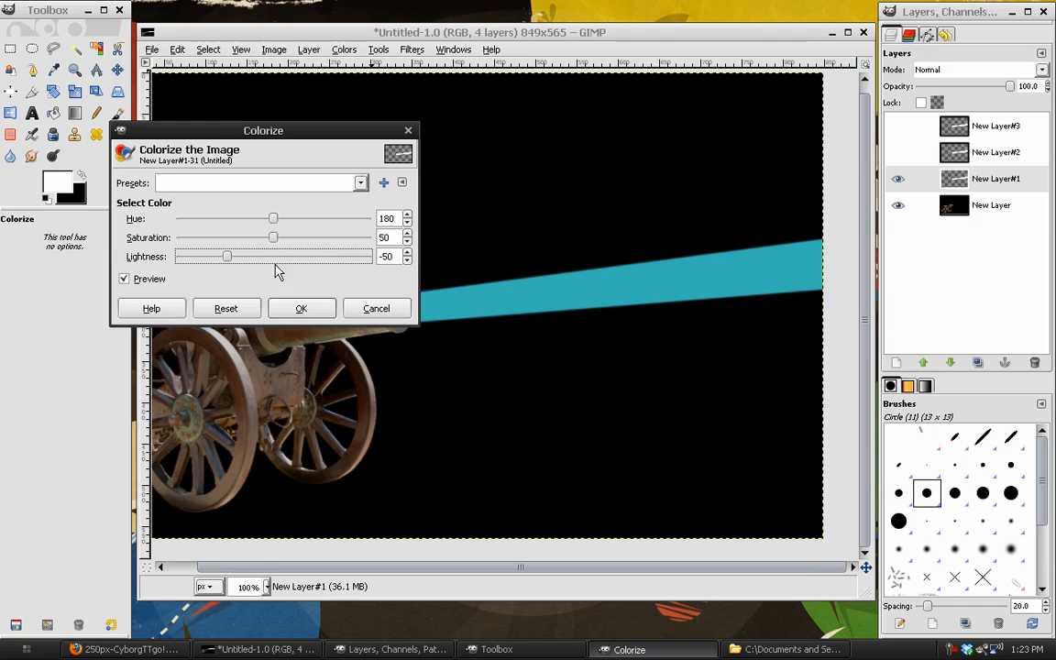
pyautogui.moveTo(271, 129); pyautogui.dragTo(225, 52)
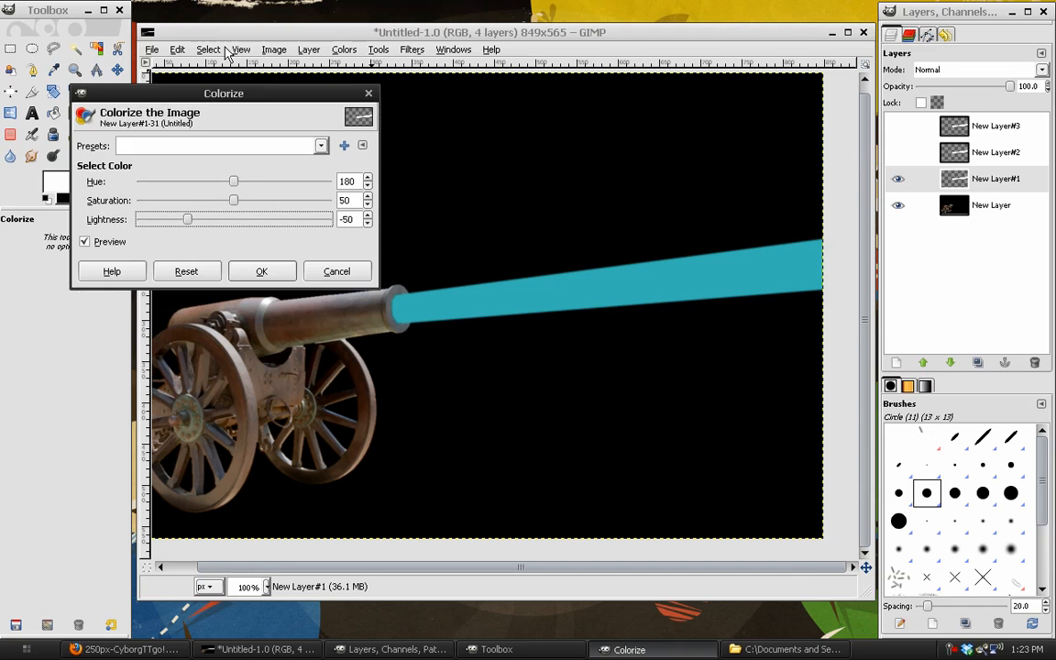
pyautogui.moveTo(208, 156); pyautogui.dragTo(332, 161)
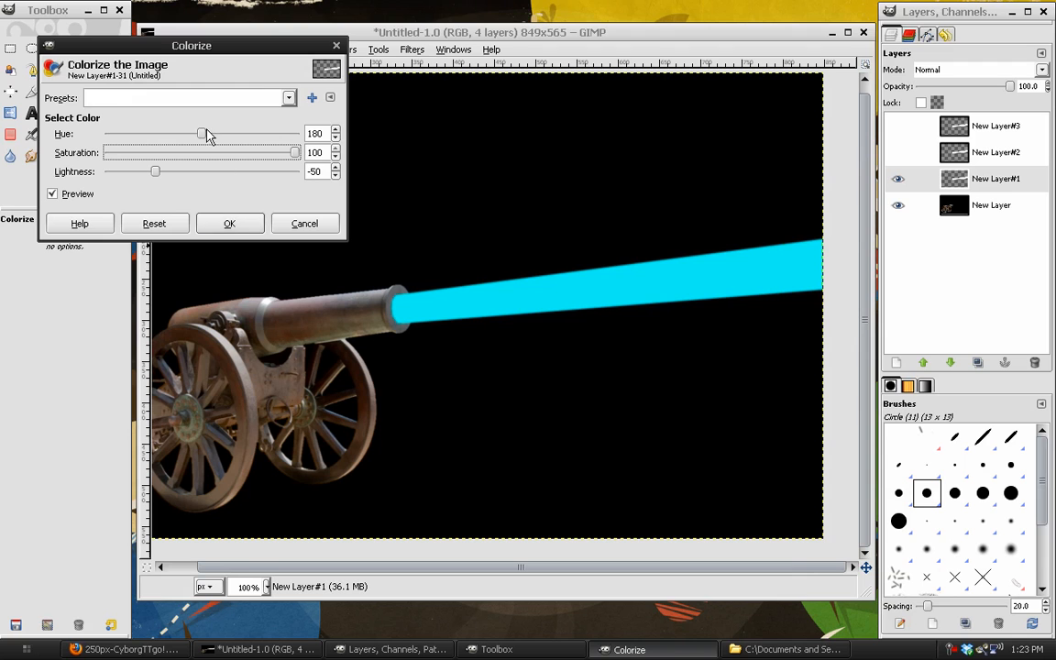
# Set the Colorize hue to 225 for a deep blue beam
pyautogui.click(260, 138)
pyautogui.click(262, 137)
pyautogui.click(263, 138)
pyautogui.click(263, 138)
pyautogui.click(150, 137)
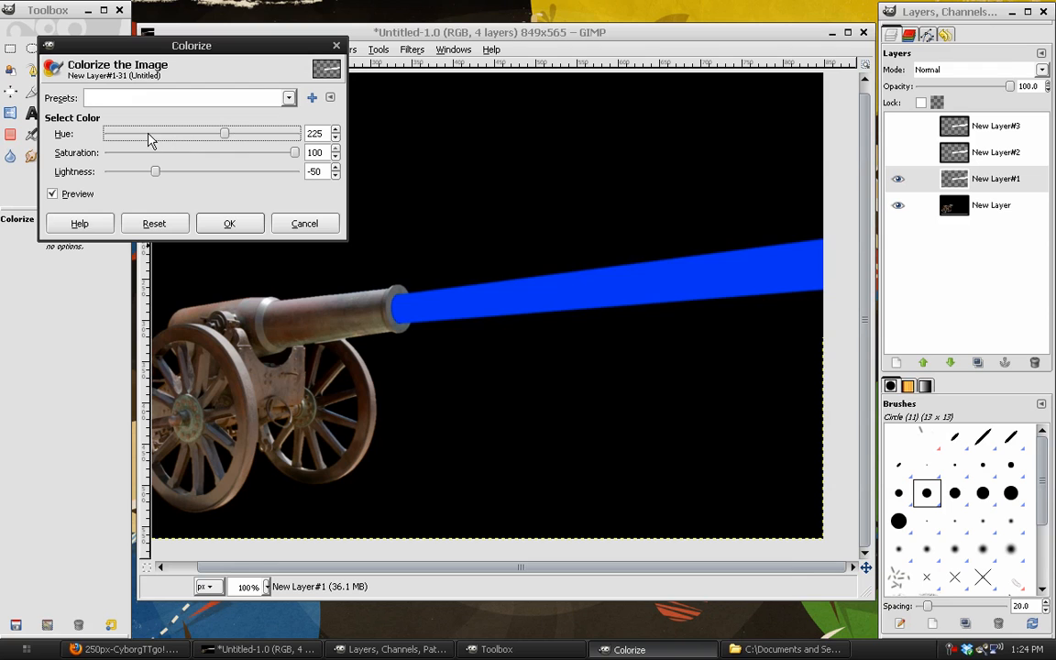
pyautogui.click(278, 137)
pyautogui.click(278, 137)
pyautogui.click(168, 138)
pyautogui.click(206, 138)
# Set the Colorize lightness to -55 and apply the deep blue coloring to New Layer#1
pyautogui.moveTo(232, 46); pyautogui.dragTo(260, 67)
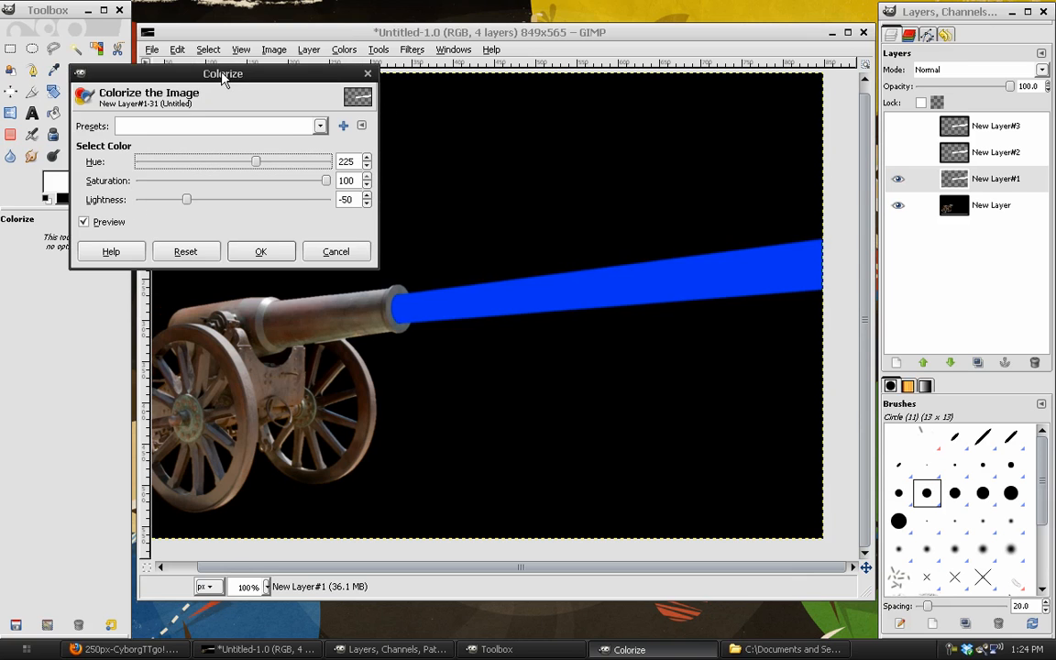
pyautogui.click(228, 193)
pyautogui.click(153, 193)
pyautogui.click(152, 194)
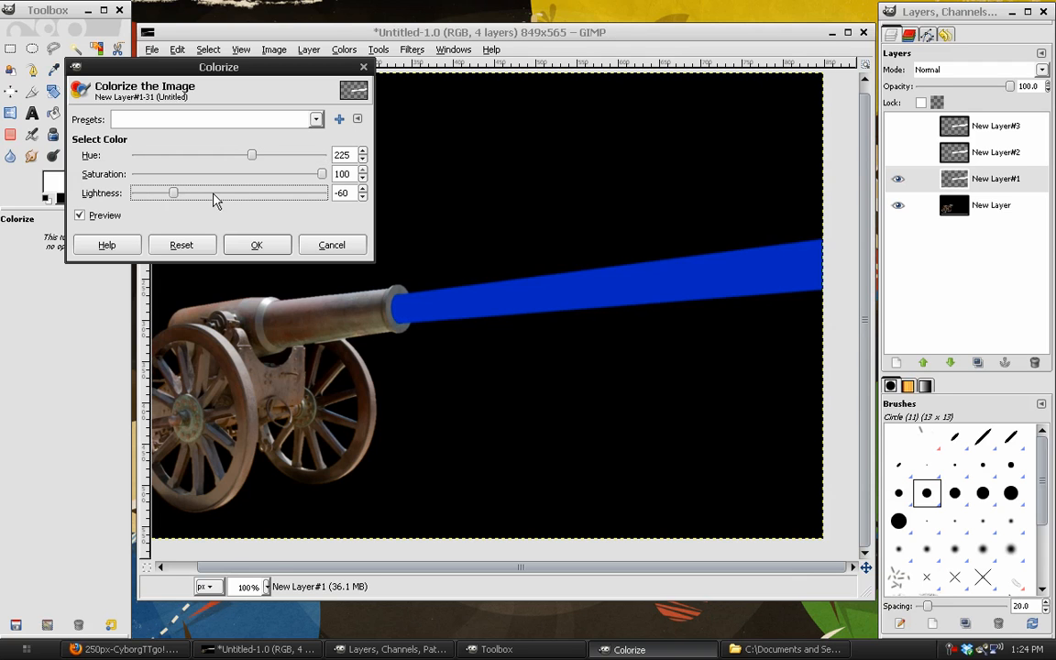
pyautogui.click(209, 156)
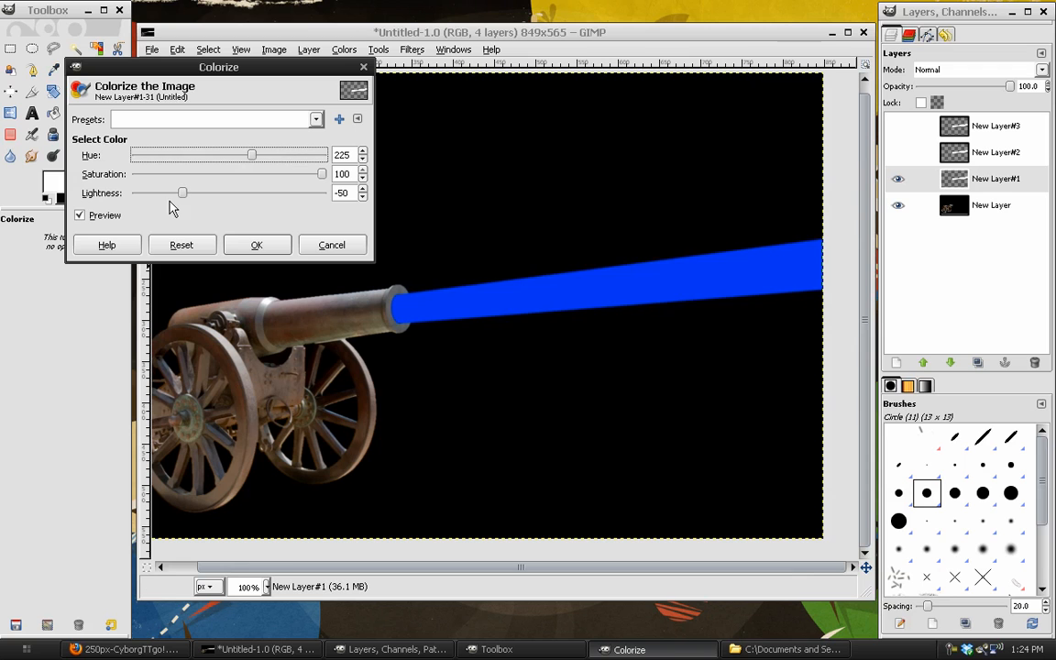
pyautogui.click(167, 193)
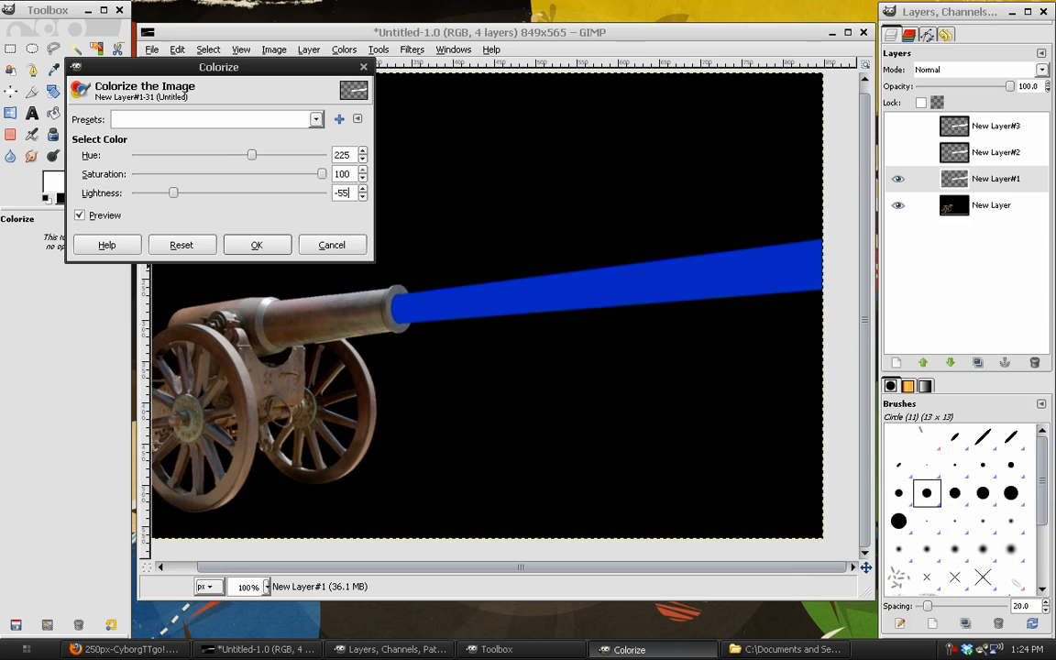
pyautogui.click(258, 244)
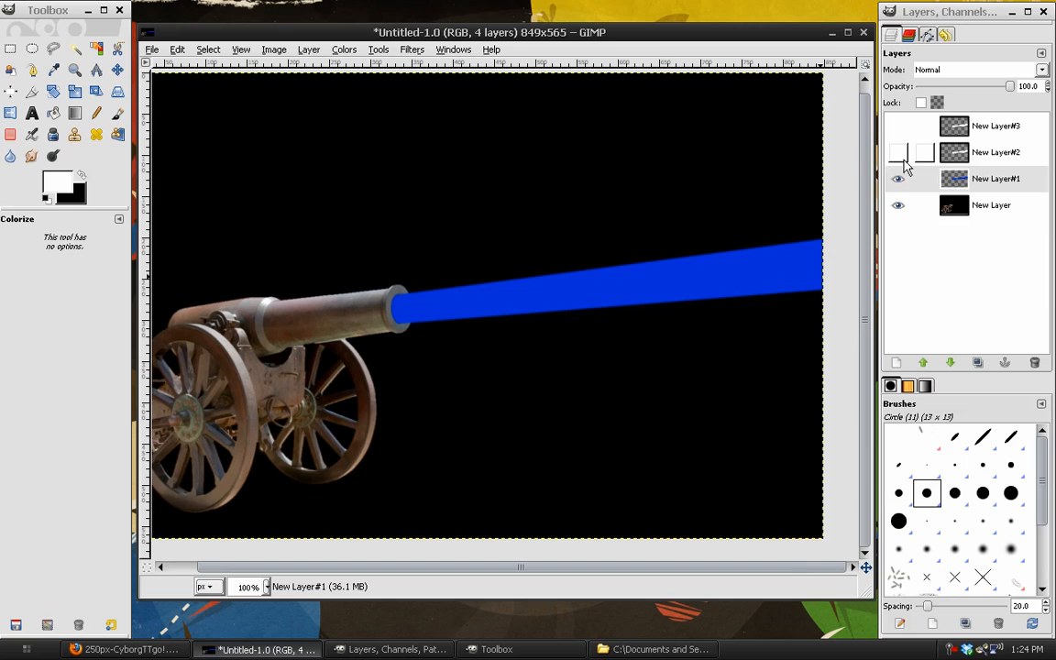
# Hide New Layer#1, show New Layer#2 and start colorizing it with saturation 100 and lightness -50
pyautogui.click(898, 178)
pyautogui.click(898, 152)
pyautogui.click(1001, 160)
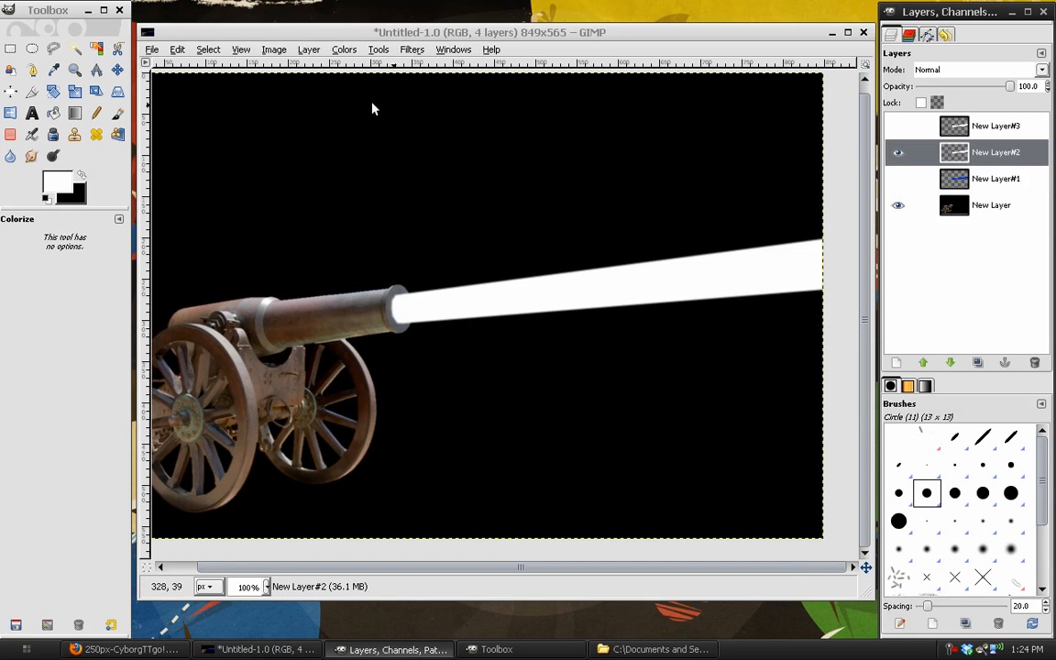
pyautogui.click(377, 50)
pyautogui.moveTo(347, 52)
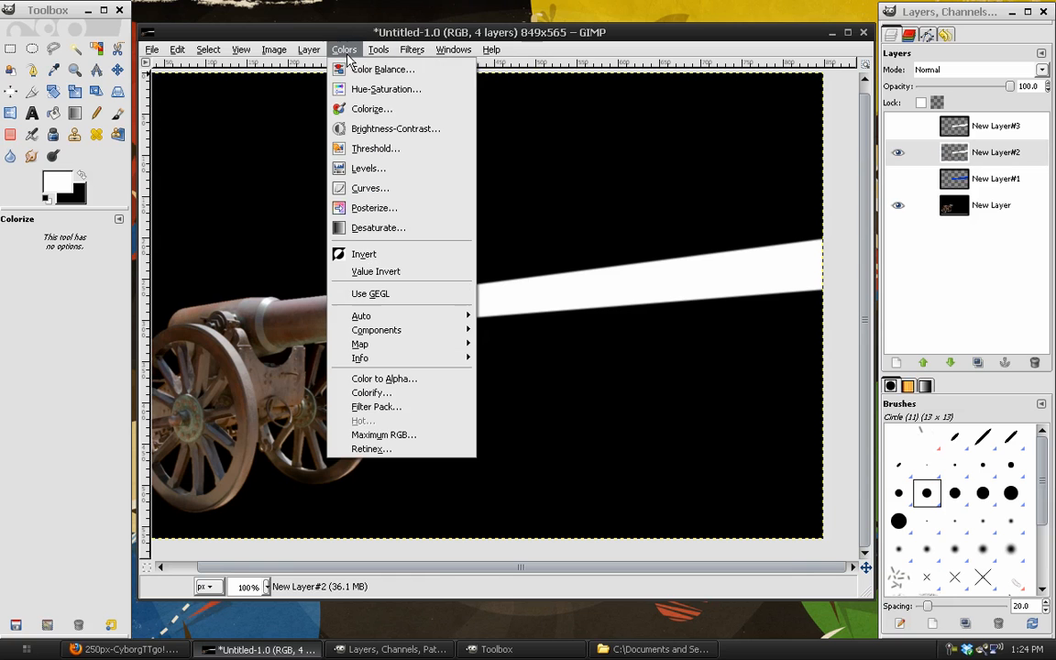
pyautogui.click(362, 111)
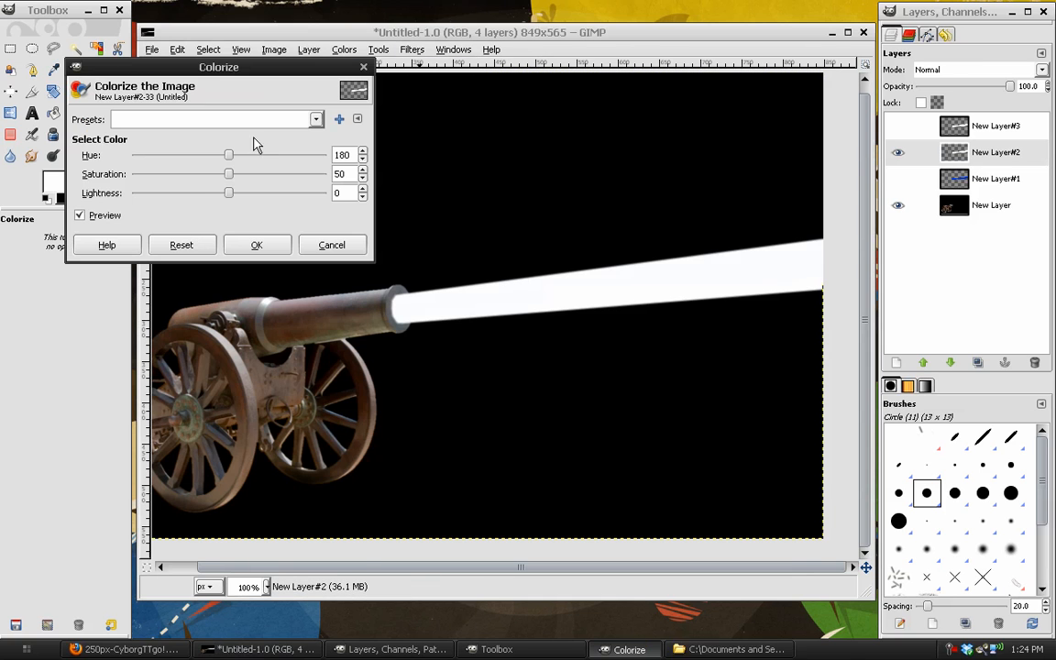
pyautogui.click(285, 174)
pyautogui.click(154, 196)
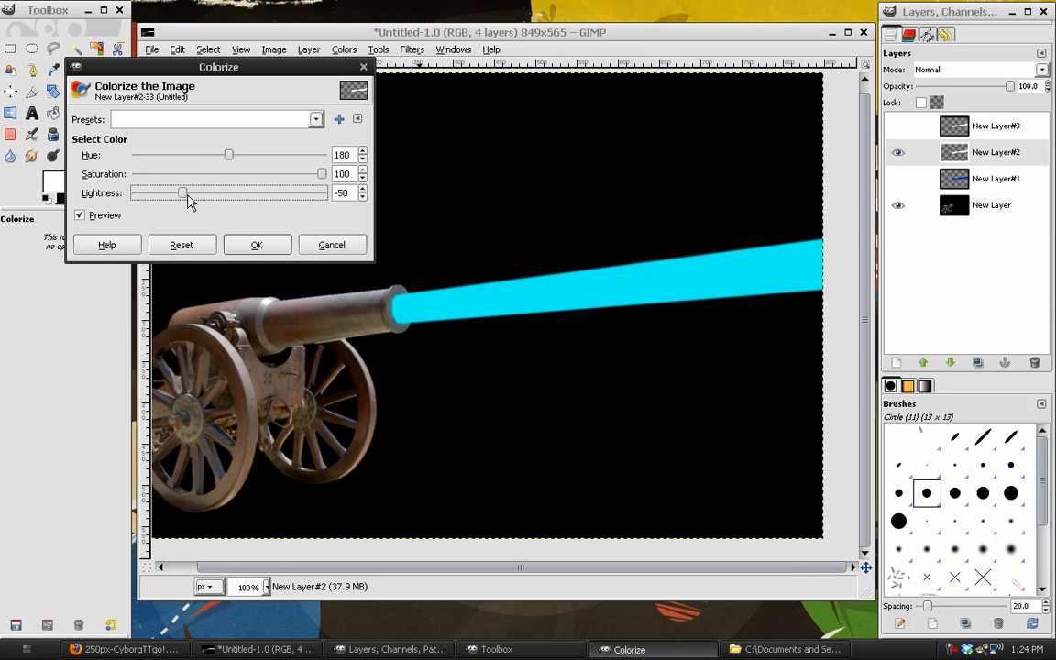
pyautogui.moveTo(182, 193); pyautogui.dragTo(174, 192)
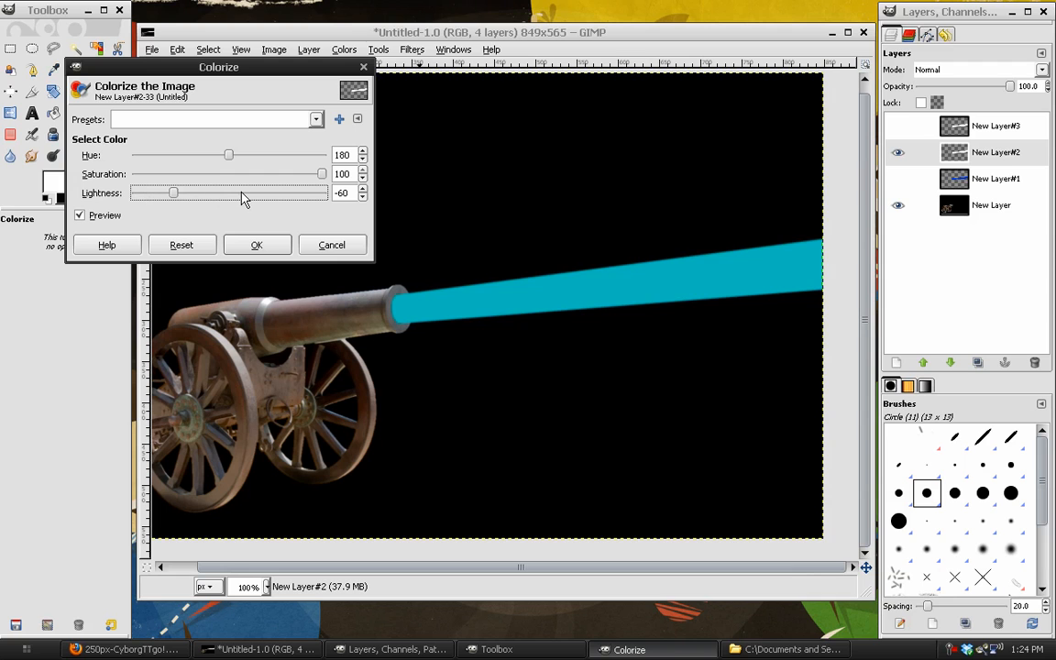
pyautogui.click(242, 194)
# Set the Colorize hue to 195 with lightness -50, and apply the light blue coloring to New Layer#2
pyautogui.click(284, 158)
pyautogui.click(284, 157)
pyautogui.click(170, 157)
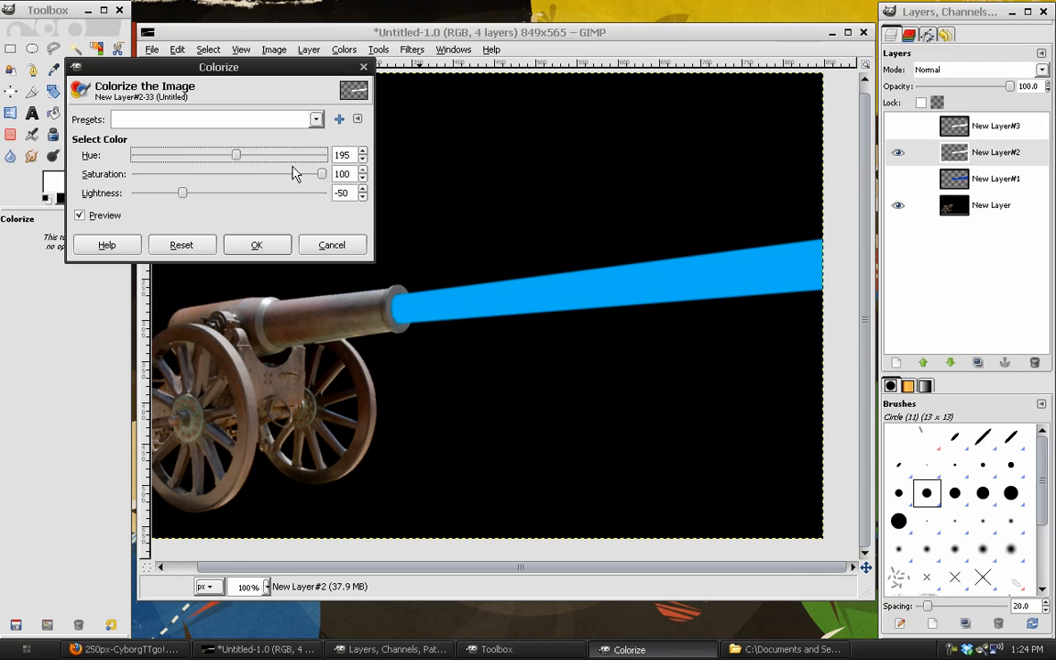
pyautogui.click(212, 157)
pyautogui.click(295, 156)
pyautogui.click(298, 158)
pyautogui.click(192, 158)
pyautogui.click(285, 193)
pyautogui.click(212, 156)
pyautogui.click(302, 157)
pyautogui.click(284, 193)
pyautogui.click(152, 200)
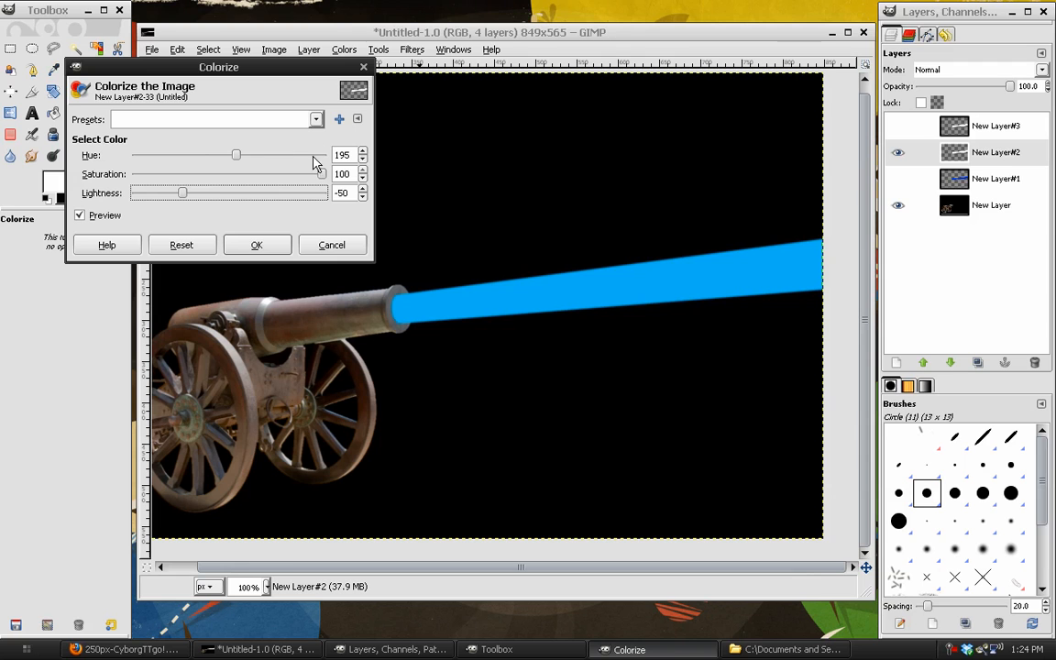
pyautogui.click(261, 243)
# Show all beam layers together to check the stack, and leave only the deep blue beam visible over the cannon
pyautogui.click(897, 127)
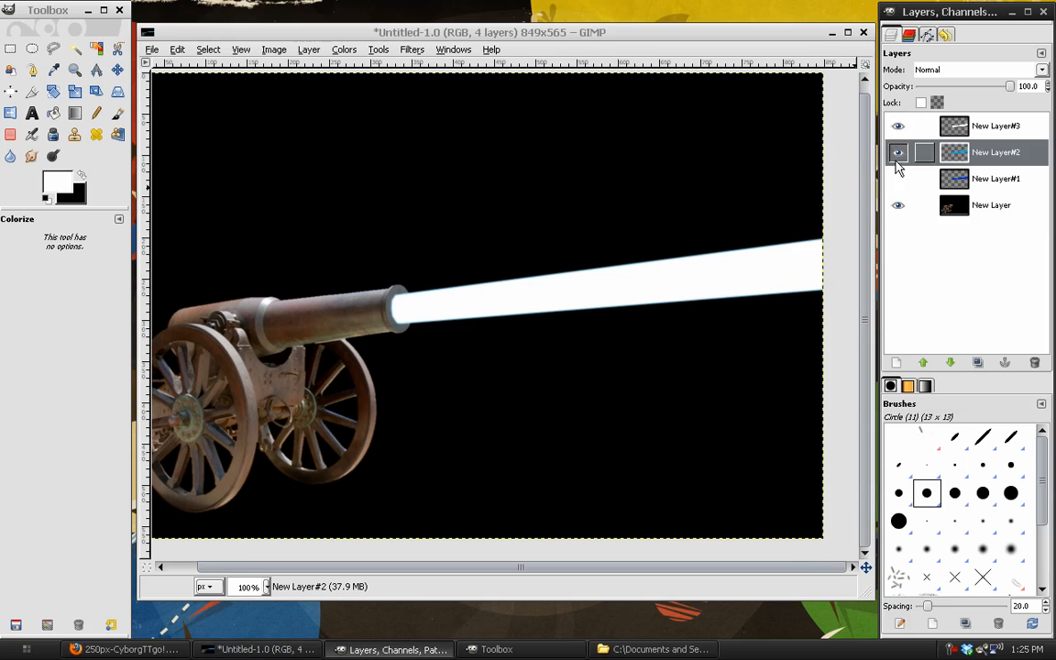
pyautogui.click(897, 179)
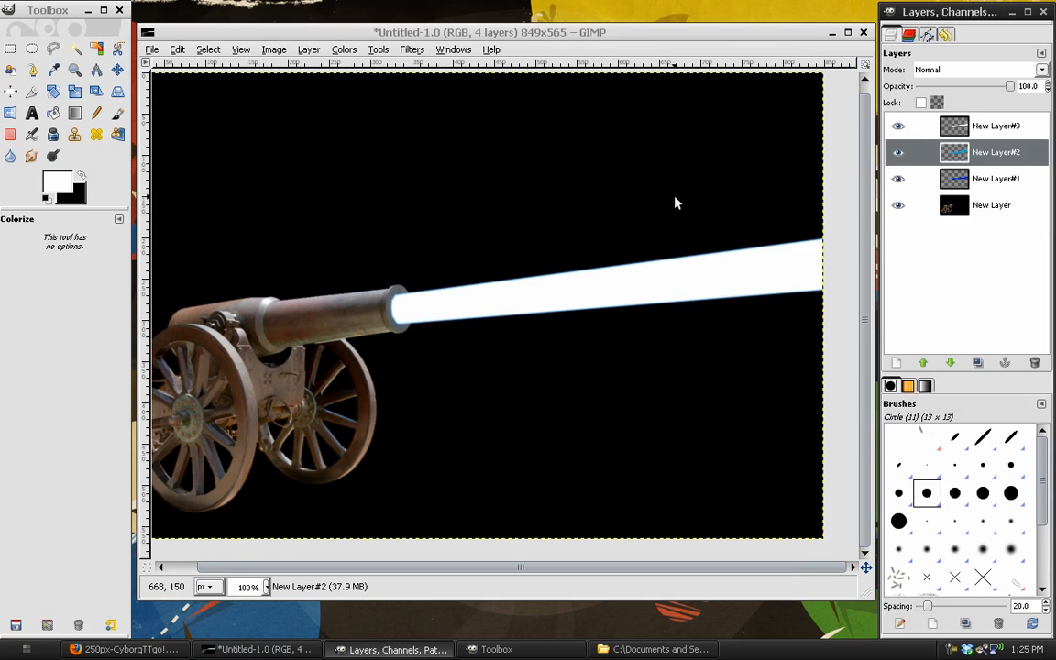
pyautogui.click(897, 125)
pyautogui.click(897, 152)
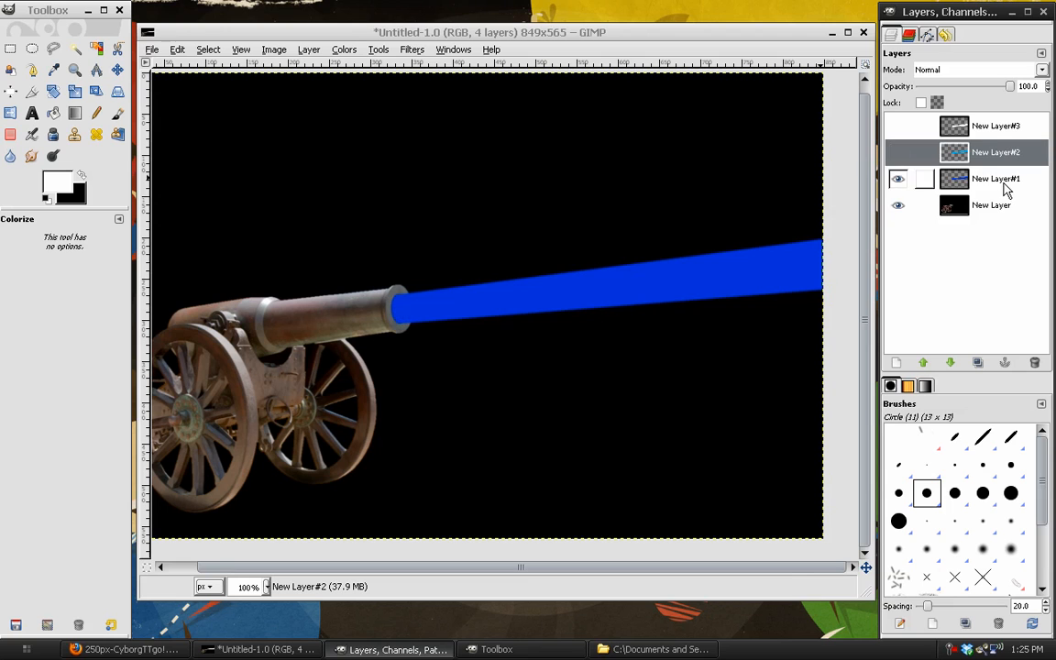
# Apply a Gaussian Blur with a 29.0 px horizontal and vertical radius to the deep blue beam on New Layer#1
pyautogui.click(1003, 182)
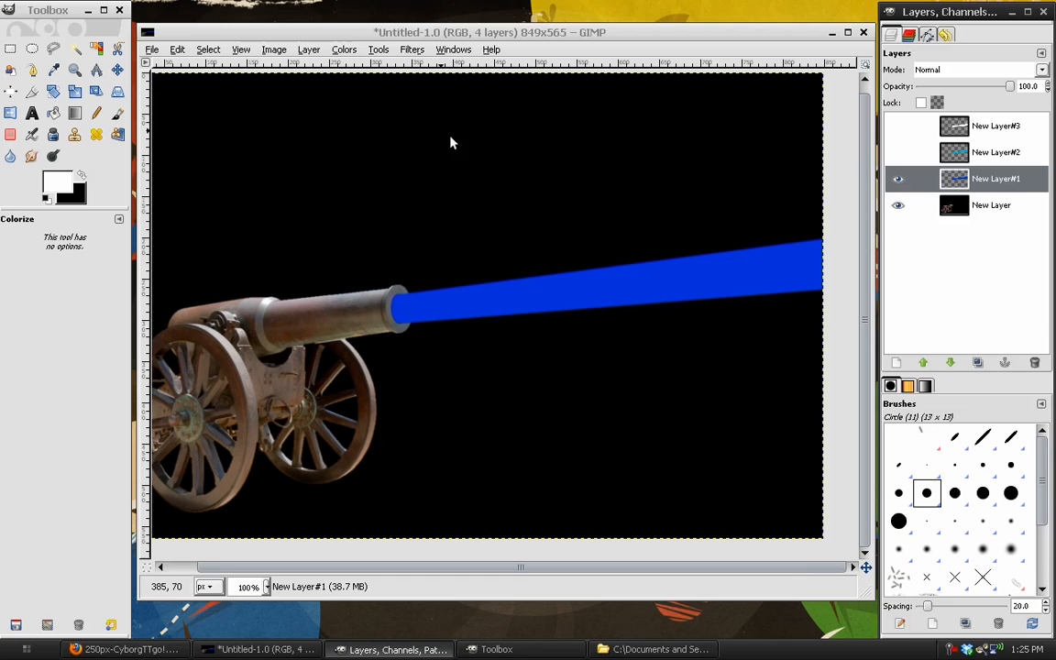
pyautogui.click(412, 50)
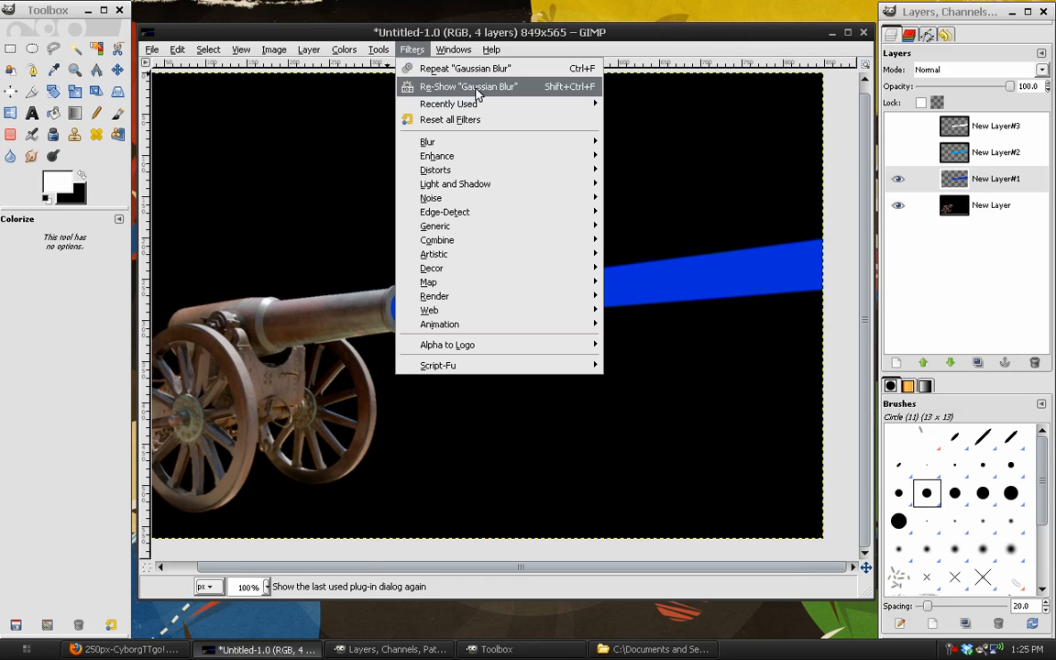
pyautogui.click(475, 88)
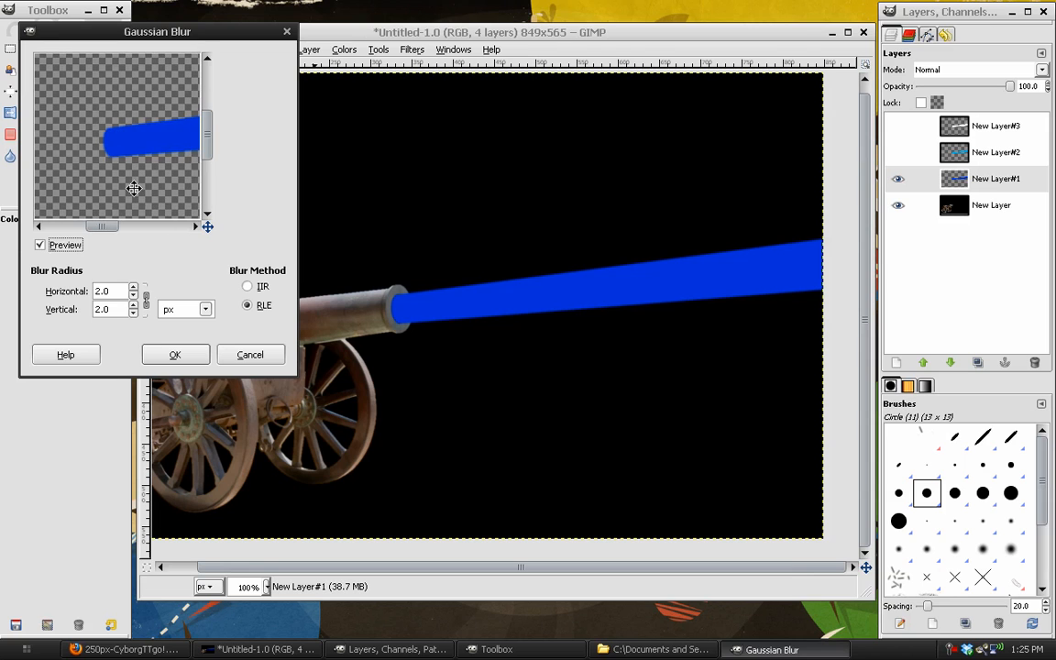
pyautogui.click(133, 287)
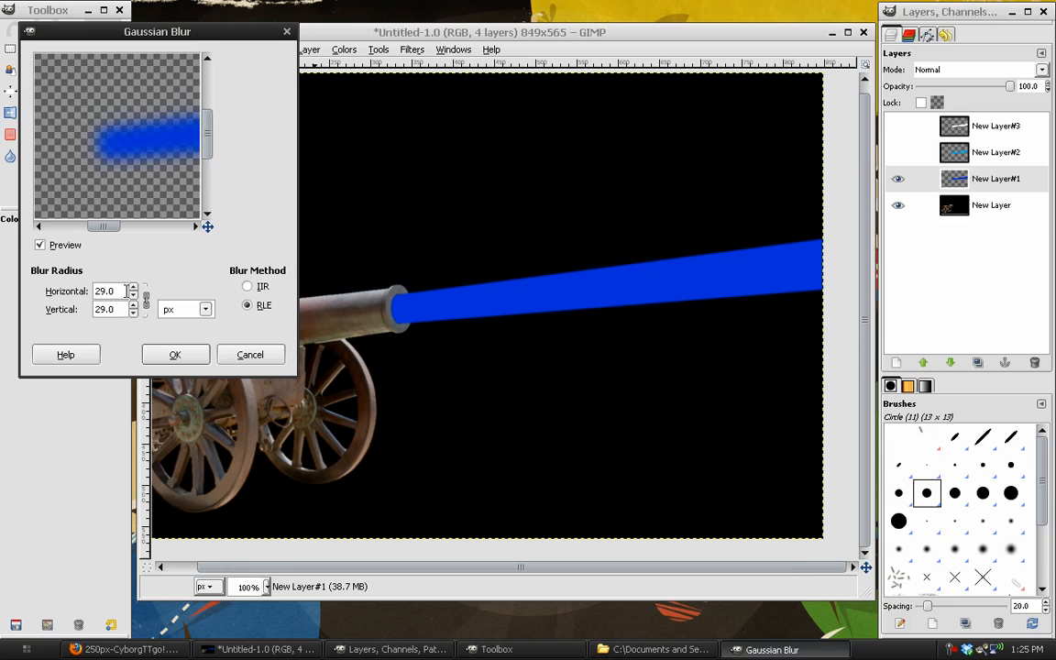
pyautogui.click(174, 353)
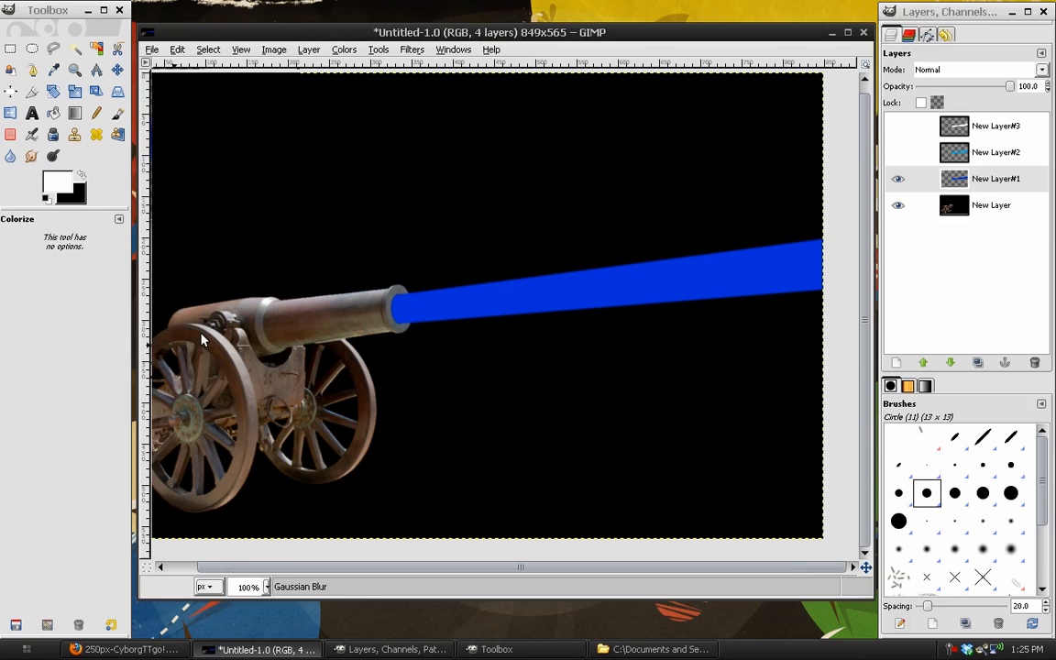
# Show the light blue beam on New Layer#2, adjust the Gaussian Blur radius and apply the blur to it
pyautogui.click(897, 152)
pyautogui.click(412, 49)
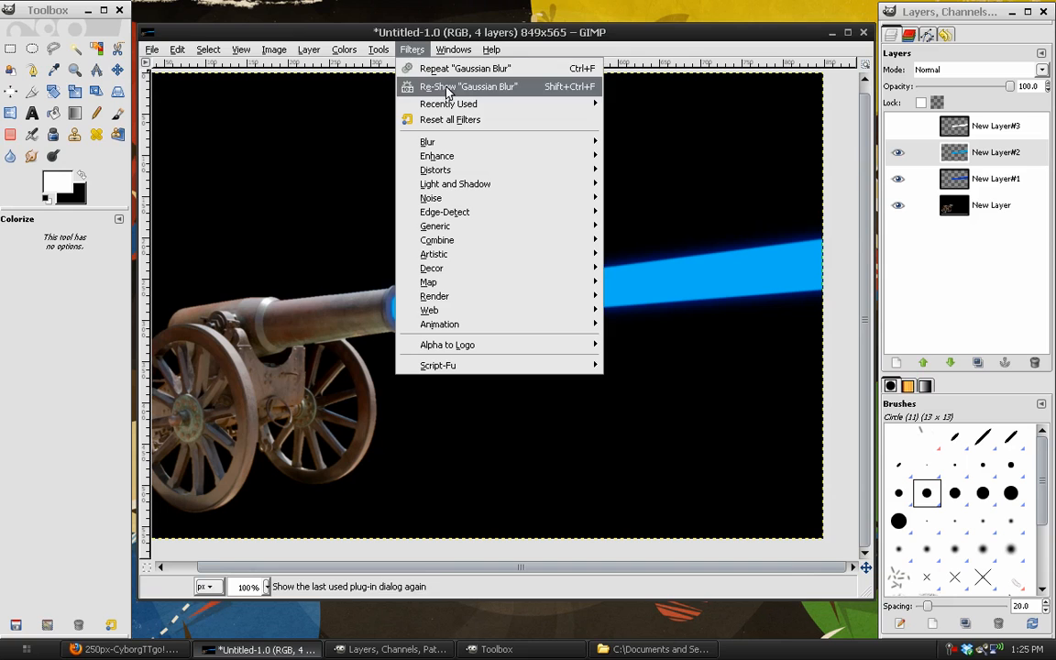
pyautogui.click(446, 90)
pyautogui.click(134, 297)
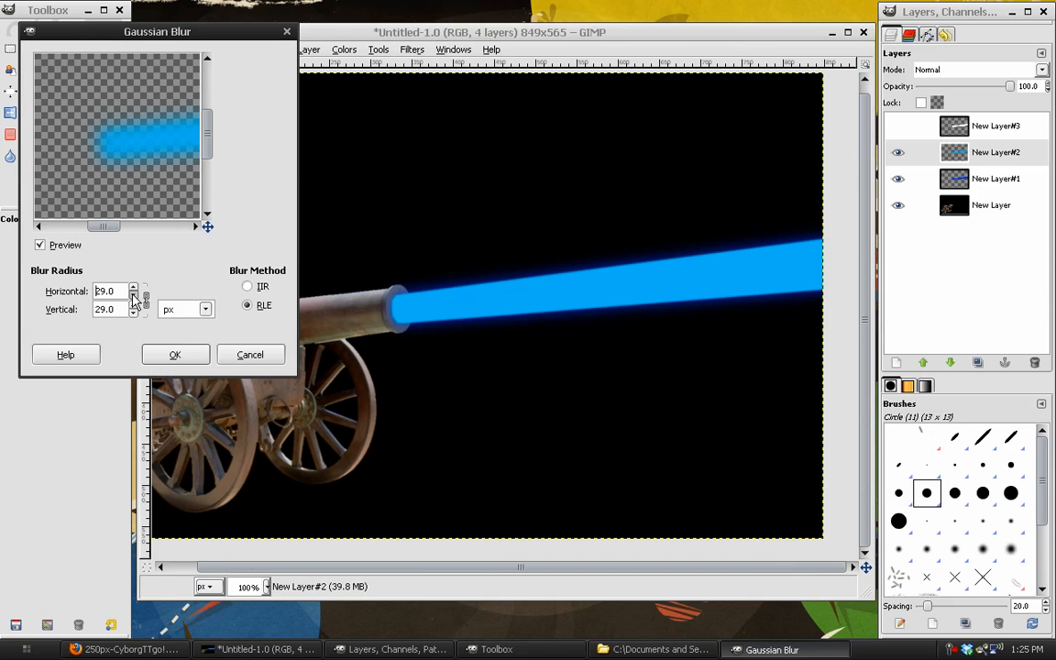
pyautogui.click(134, 299)
pyautogui.click(134, 287)
pyautogui.click(174, 354)
# Toggle the white beam layer to examine the glow around it, leaving that layer hidden
pyautogui.click(897, 125)
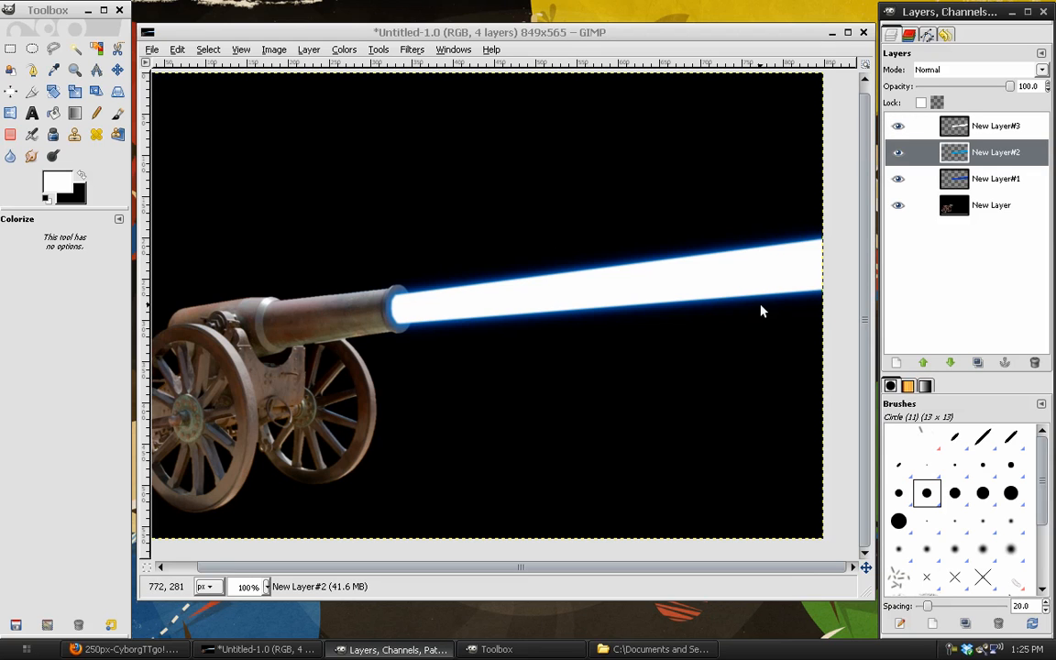
pyautogui.click(897, 126)
pyautogui.click(897, 126)
pyautogui.click(897, 126)
# Duplicate the deep blue beam layer and apply a 60.0 px Gaussian Blur to the lower one, New Layer#1
pyautogui.click(930, 177)
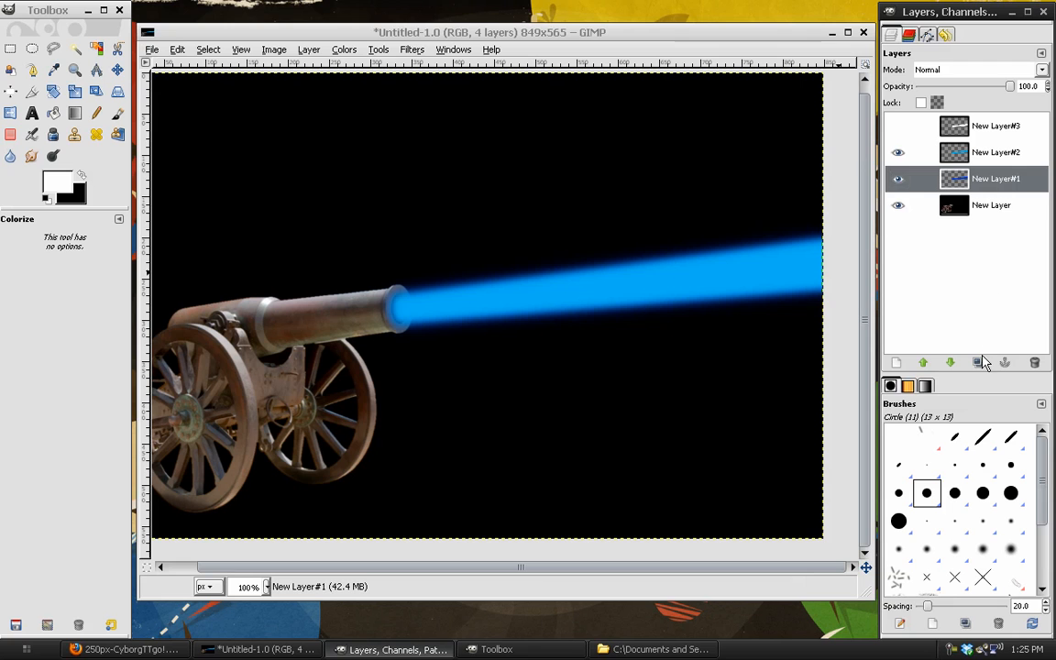
pyautogui.click(978, 363)
pyautogui.click(966, 199)
pyautogui.click(220, 225)
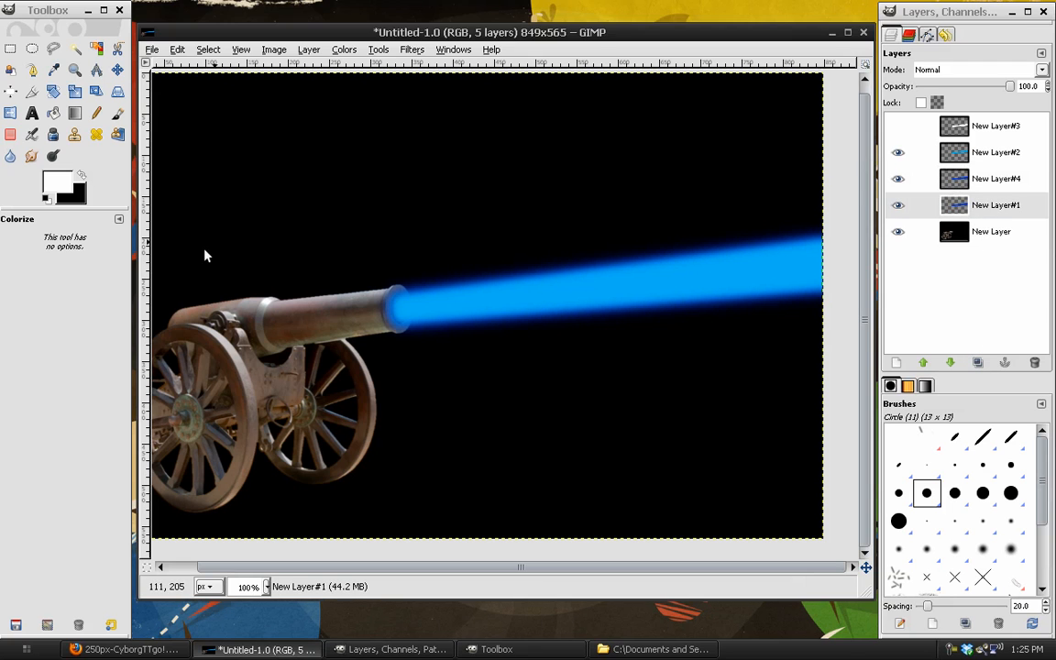
pyautogui.hotkey('shift', 'ctrl', 'f')
pyautogui.click(152, 307)
pyautogui.click(153, 308)
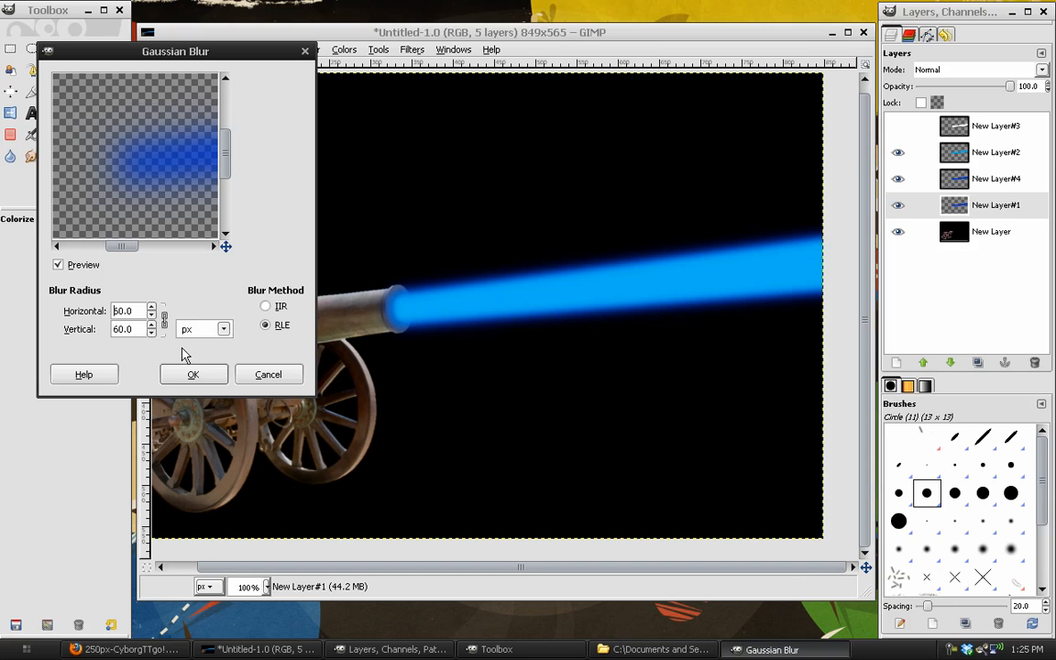
pyautogui.click(192, 373)
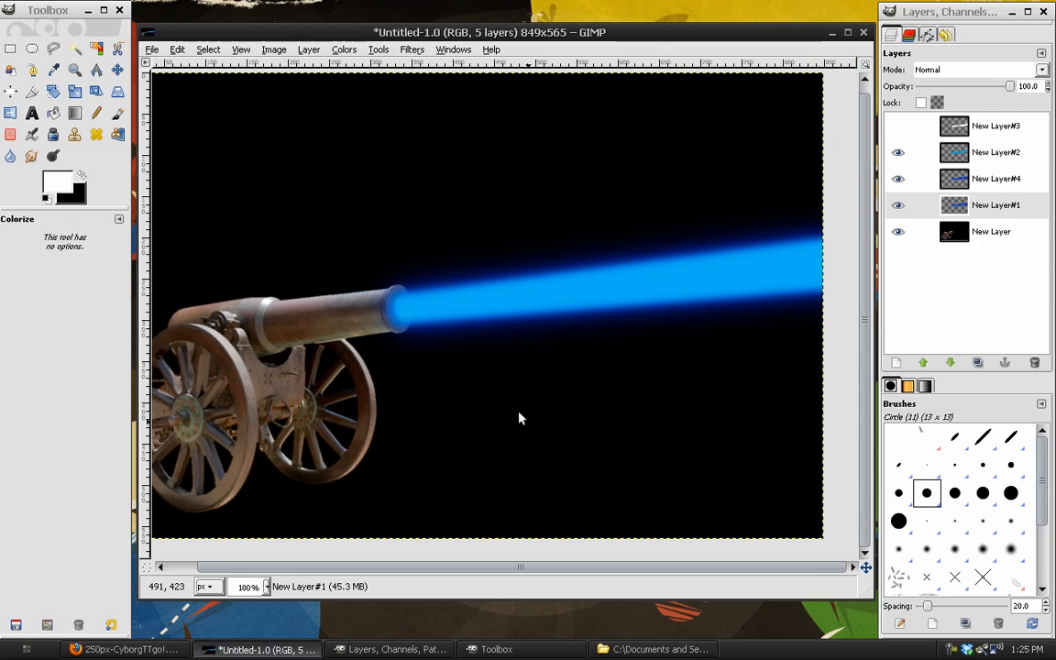
# Show and select the white beam layer, New Layer#3, and compare it with the Cyborg reference picture in Firefox
pyautogui.click(901, 127)
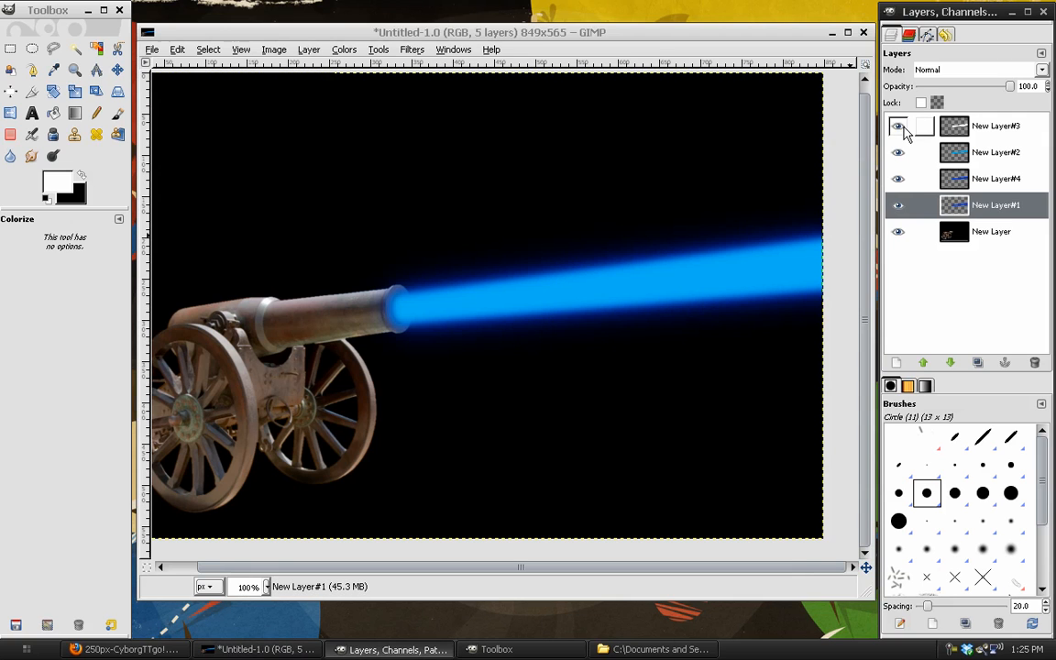
pyautogui.click(988, 130)
pyautogui.click(899, 129)
pyautogui.click(899, 128)
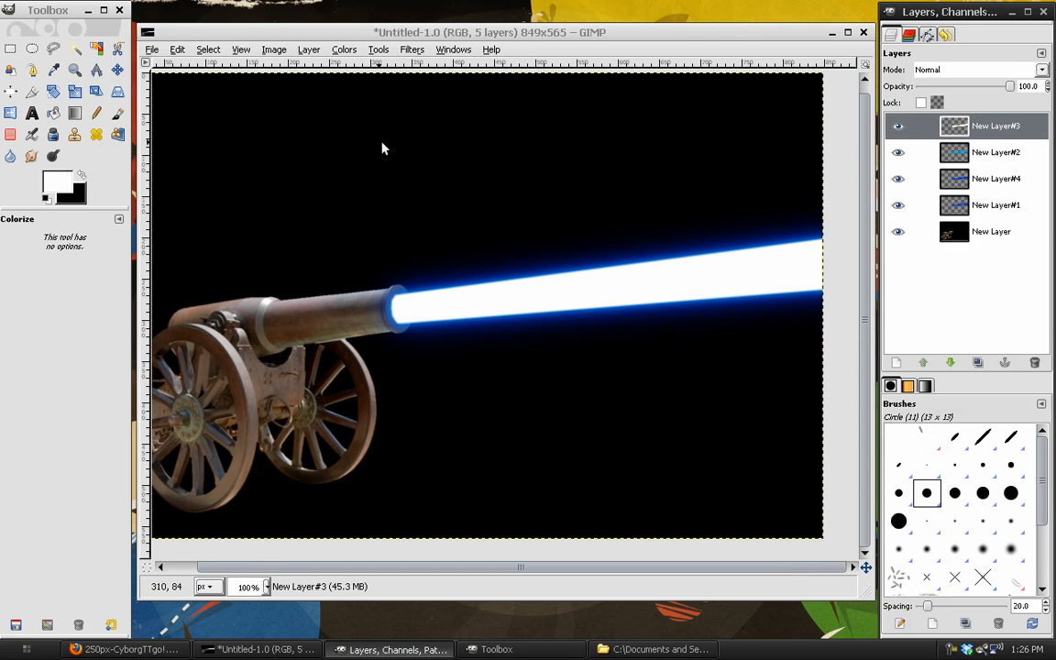
pyautogui.click(123, 649)
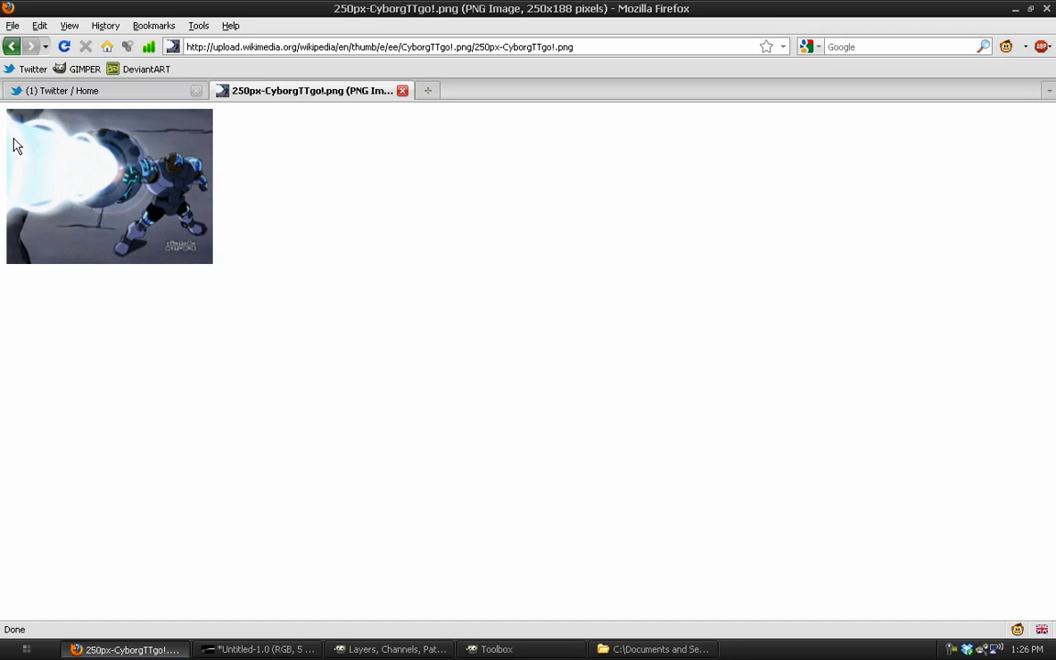
pyautogui.hotkey('alt', 'Tab')
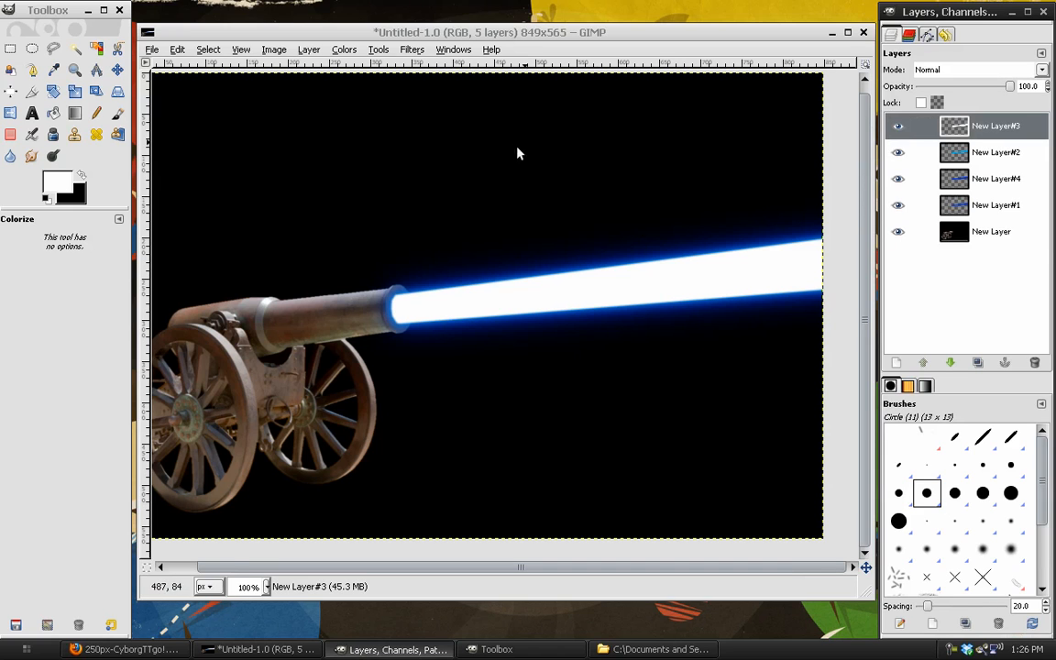
# Start colorizing the white beam on New Layer#3 with saturation 100, trying lightness values down to -30
pyautogui.click(344, 50)
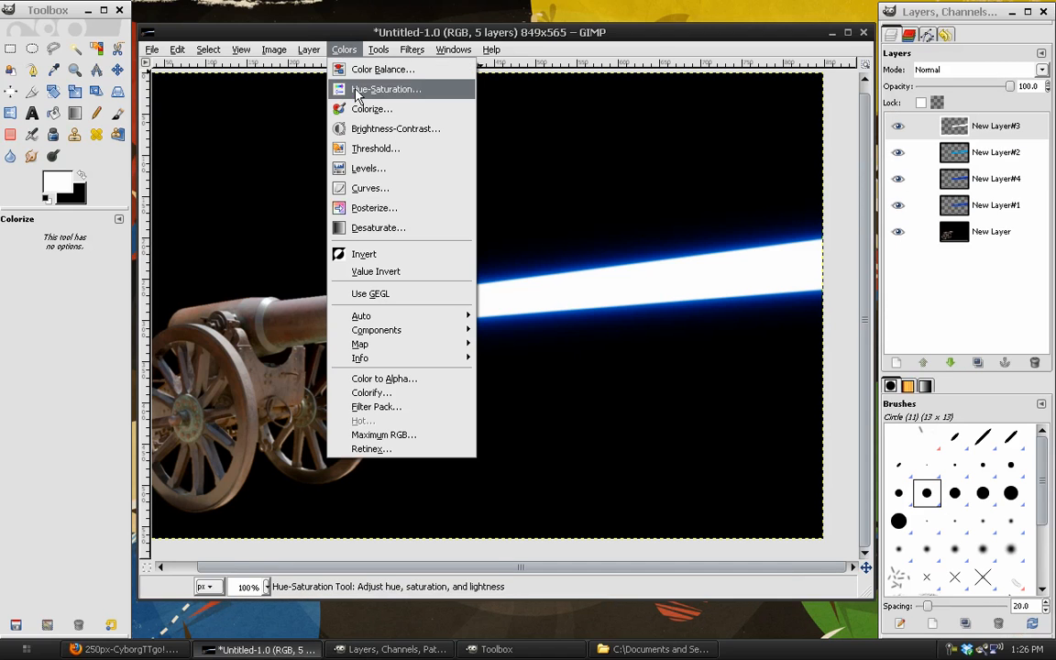
pyautogui.click(354, 109)
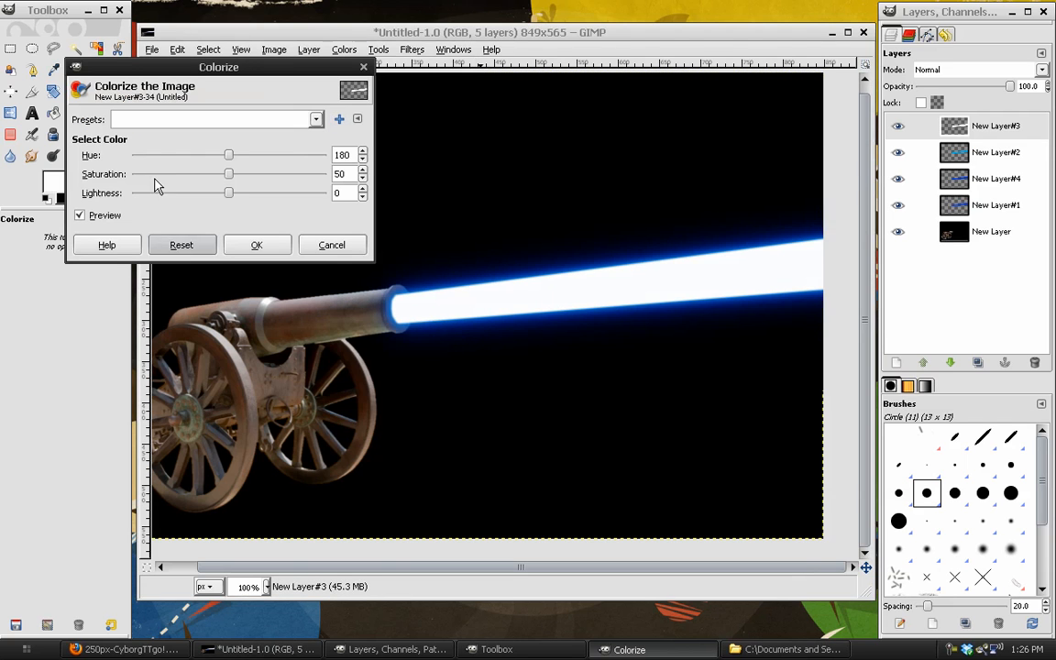
pyautogui.moveTo(229, 179); pyautogui.dragTo(366, 184)
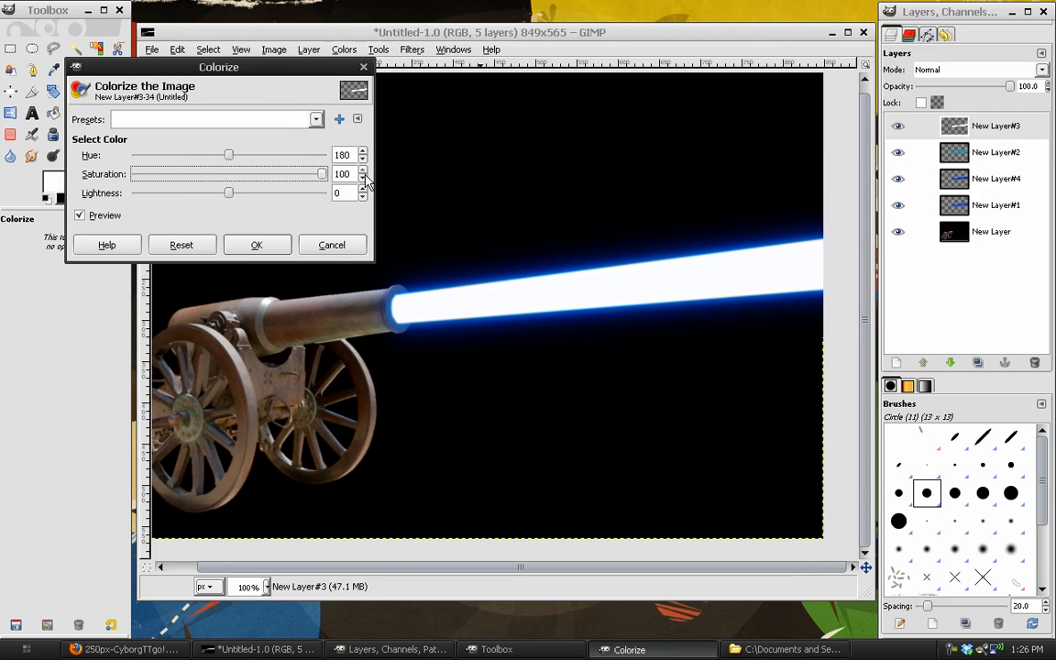
pyautogui.moveTo(152, 66); pyautogui.dragTo(178, 83)
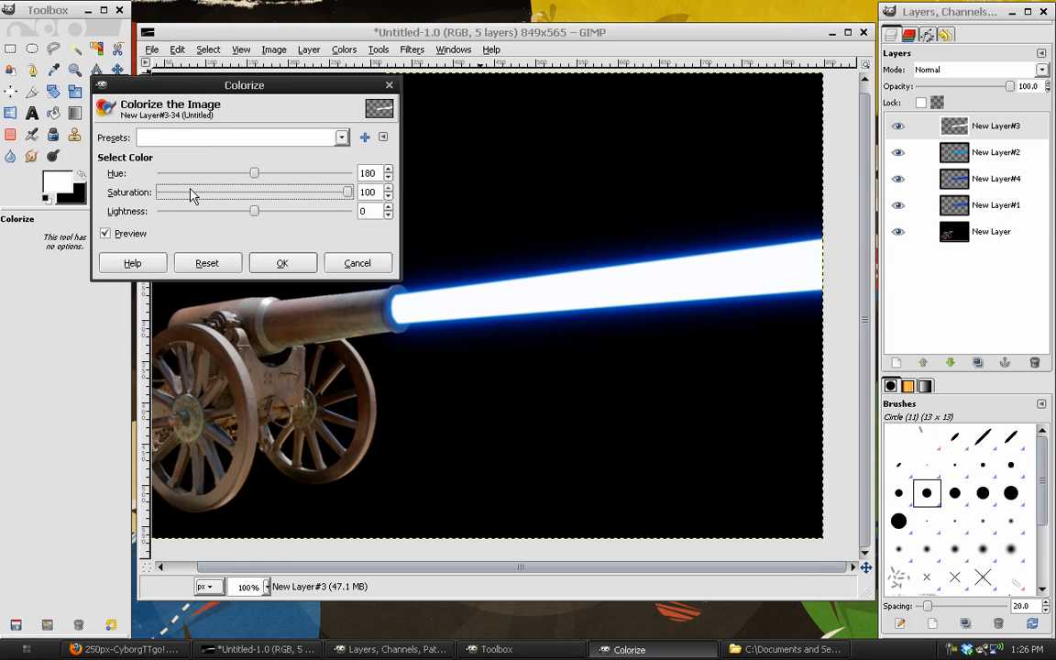
pyautogui.click(172, 212)
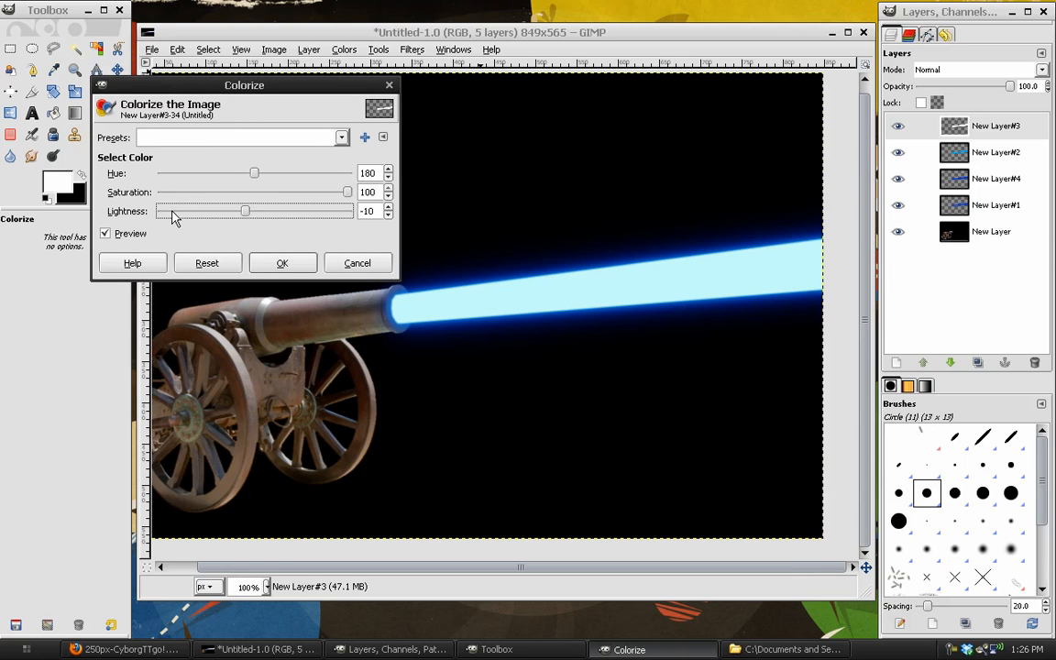
pyautogui.click(197, 207)
pyautogui.click(185, 208)
pyautogui.click(296, 212)
pyautogui.click(296, 212)
pyautogui.click(296, 211)
pyautogui.click(296, 212)
pyautogui.click(198, 211)
pyautogui.click(198, 211)
pyautogui.click(198, 211)
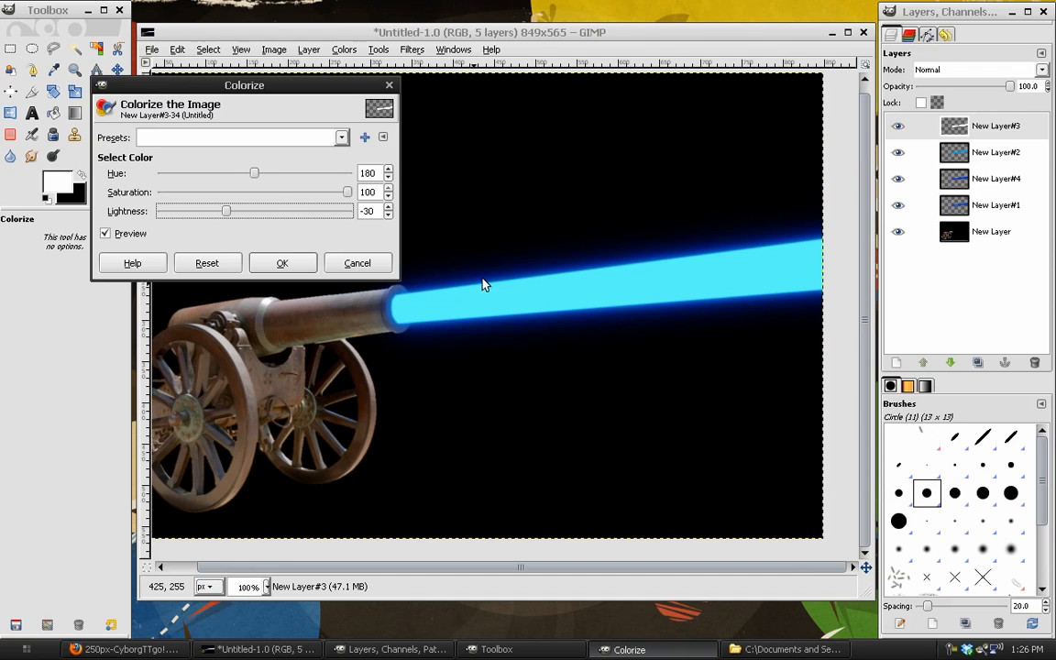
# Try other Colorize hues on the New Layer#3 beam, including 210 and 240
pyautogui.click(308, 173)
pyautogui.click(296, 179)
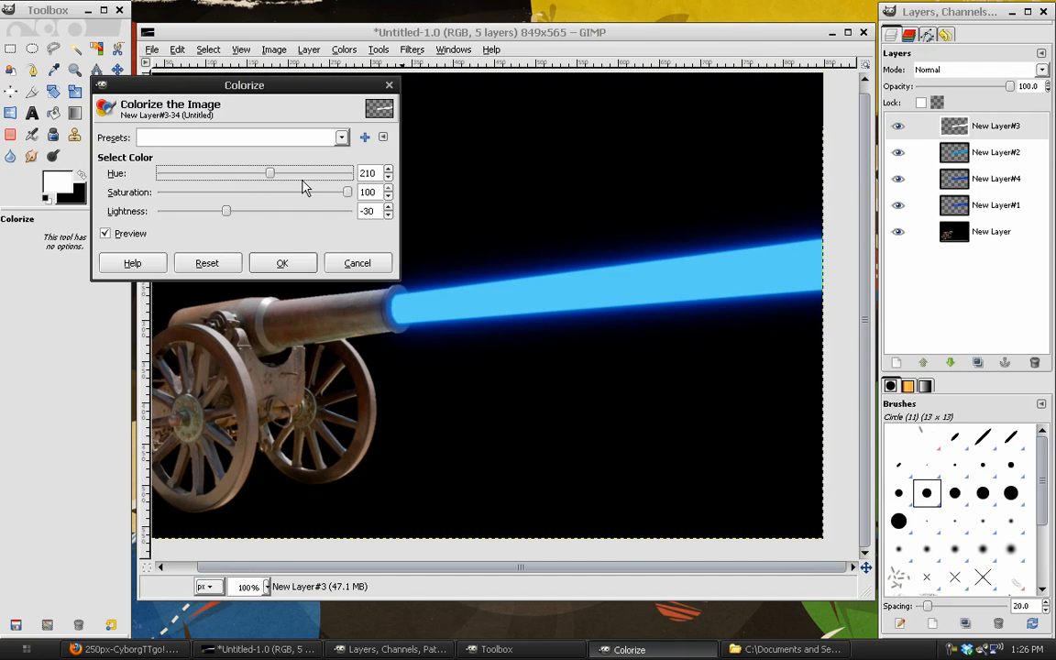
pyautogui.click(220, 179)
pyautogui.click(217, 179)
pyautogui.click(311, 179)
pyautogui.click(323, 179)
pyautogui.click(330, 180)
pyautogui.click(328, 180)
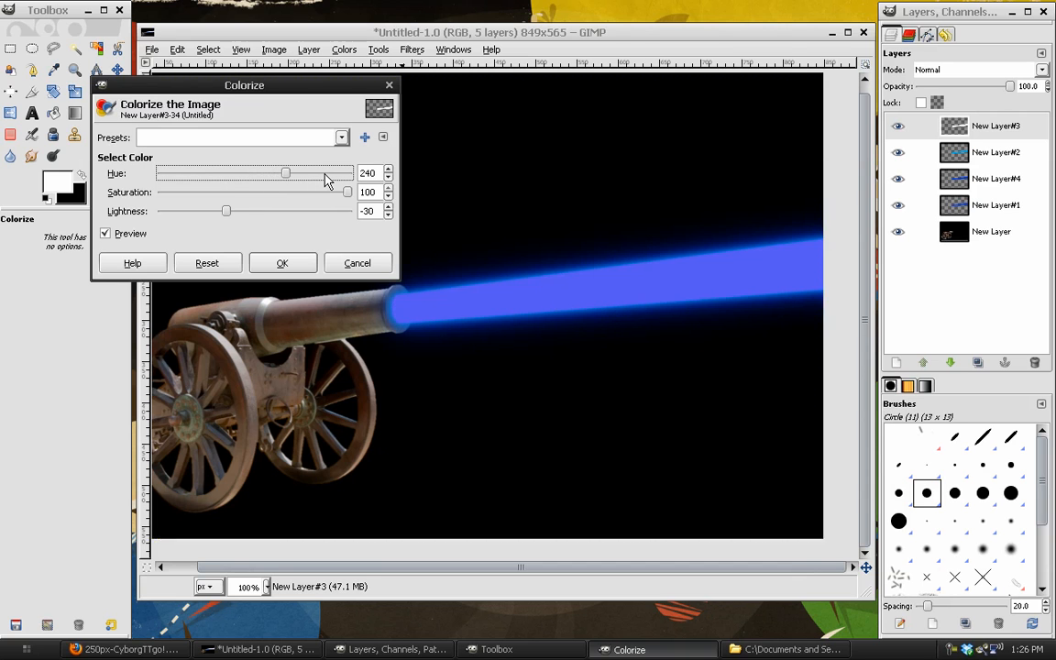
# Set the Colorize hue to 180 and the lightness to -20, and apply the color to the New Layer#3 beam
pyautogui.click(316, 176)
pyautogui.press('pagedown')
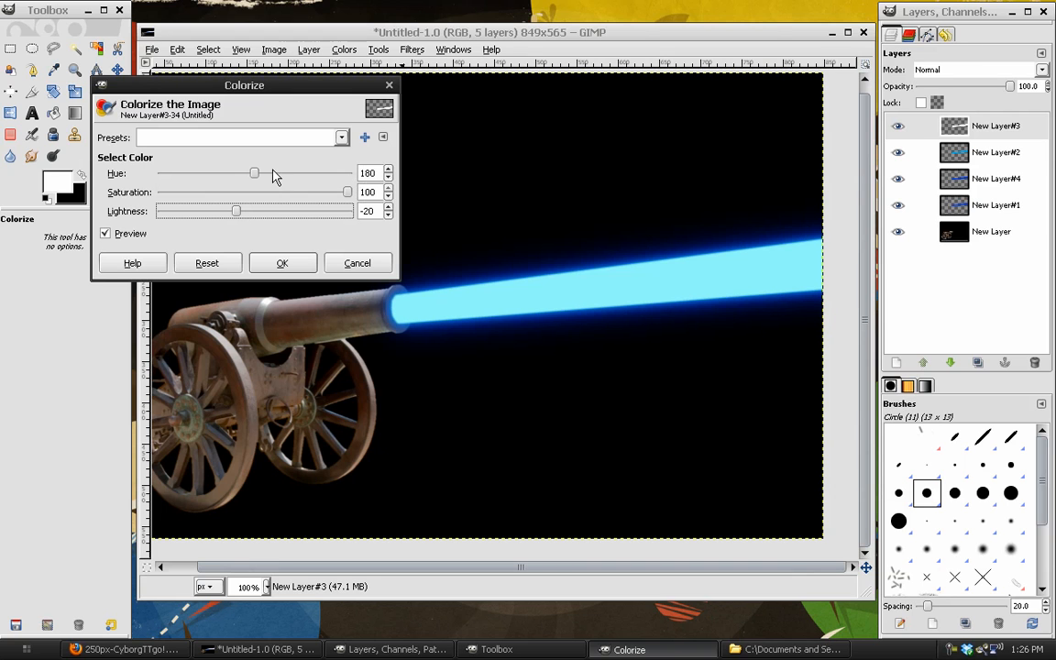
pyautogui.click(286, 264)
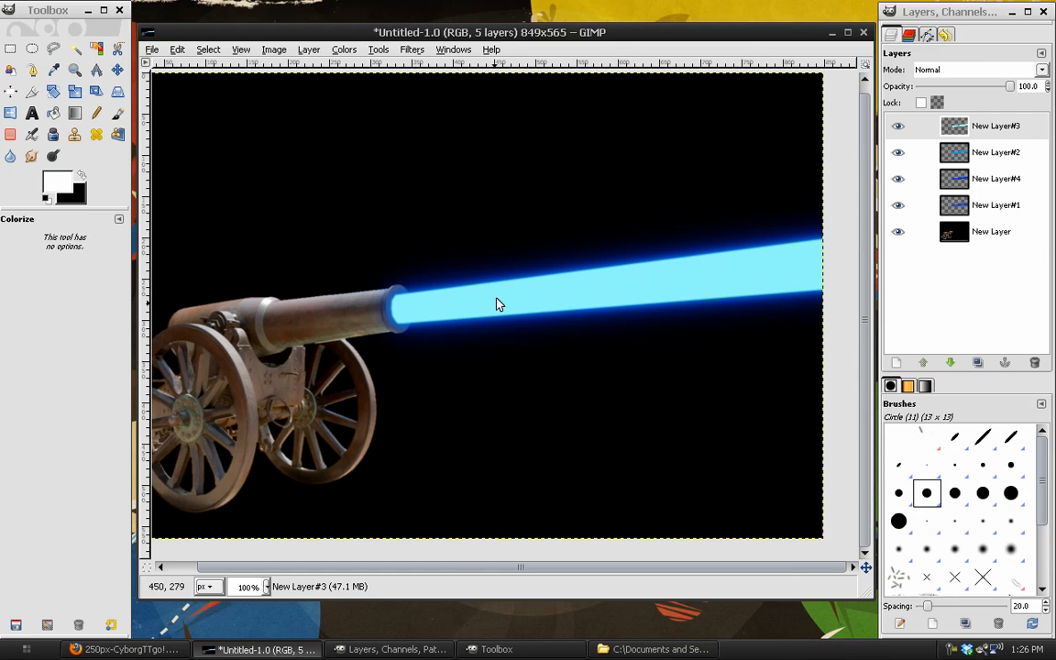
# Select the deep blue beam layer New Layer#4 and hide the other three beam layers to isolate it over the cannon
pyautogui.click(990, 184)
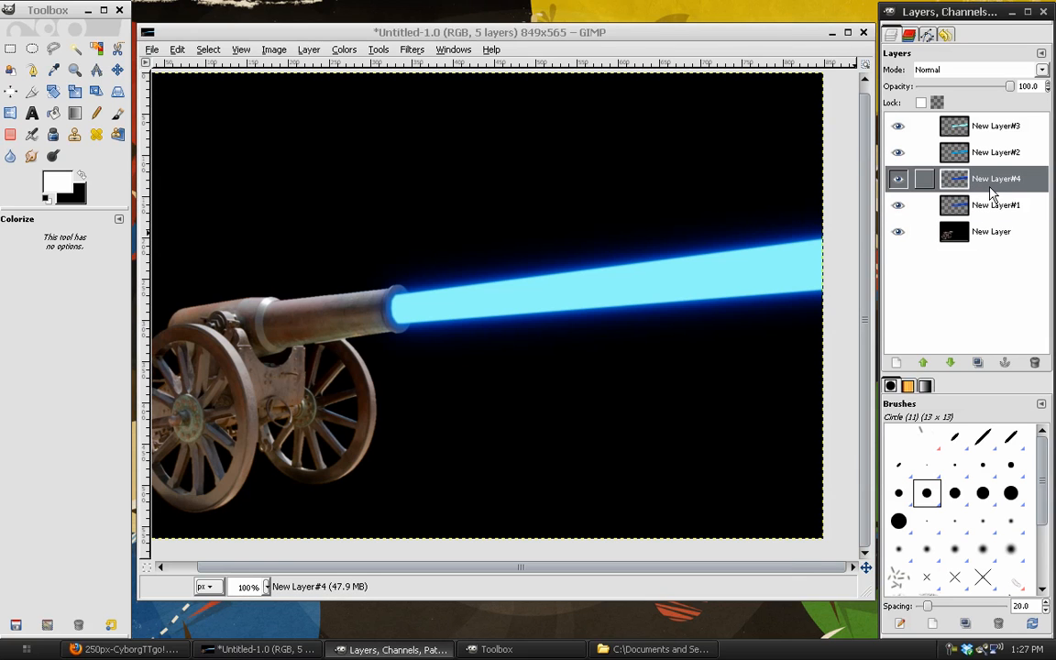
pyautogui.click(896, 156)
pyautogui.click(899, 128)
pyautogui.click(897, 202)
pyautogui.click(895, 179)
pyautogui.click(896, 180)
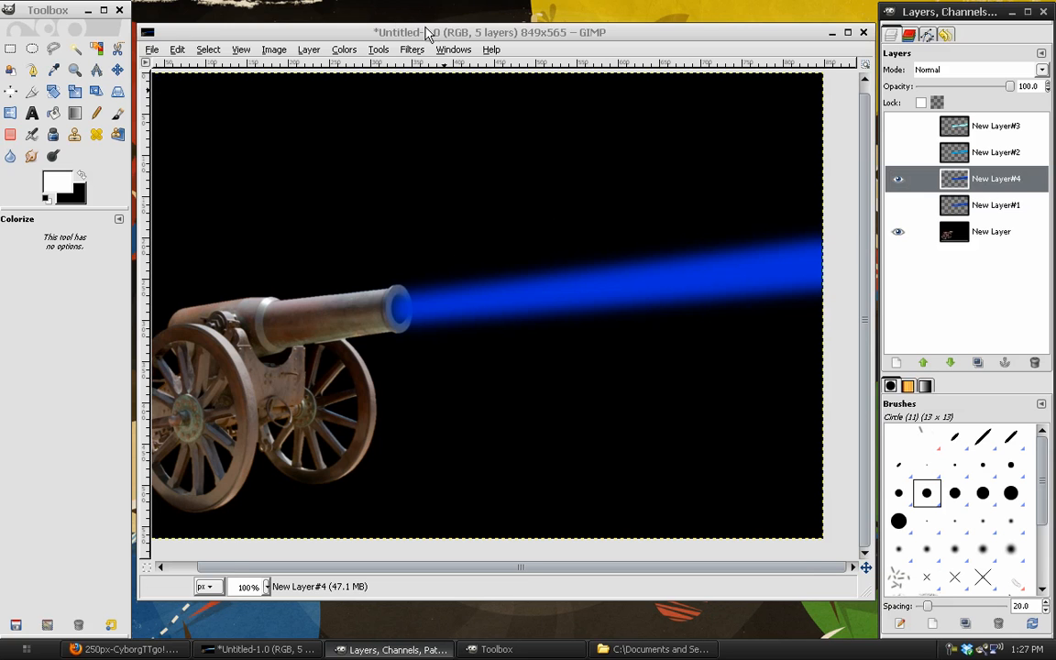
# Shift the hue of the New Layer#4 beam to -15 with Hue-Saturation
pyautogui.click(345, 49)
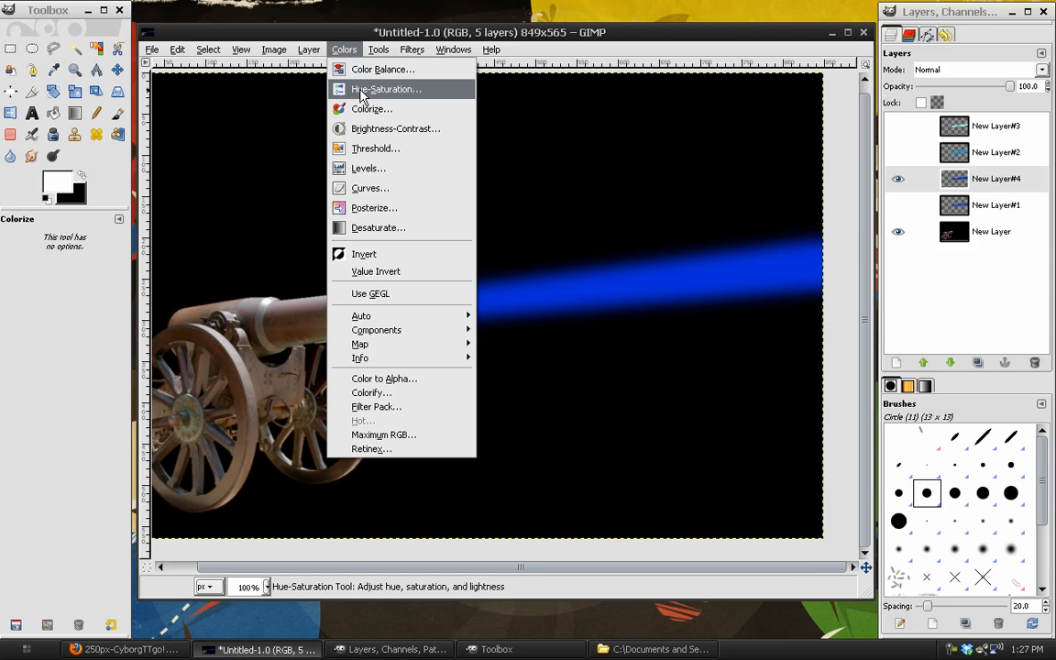
pyautogui.click(362, 89)
pyautogui.moveTo(273, 358); pyautogui.dragTo(297, 359)
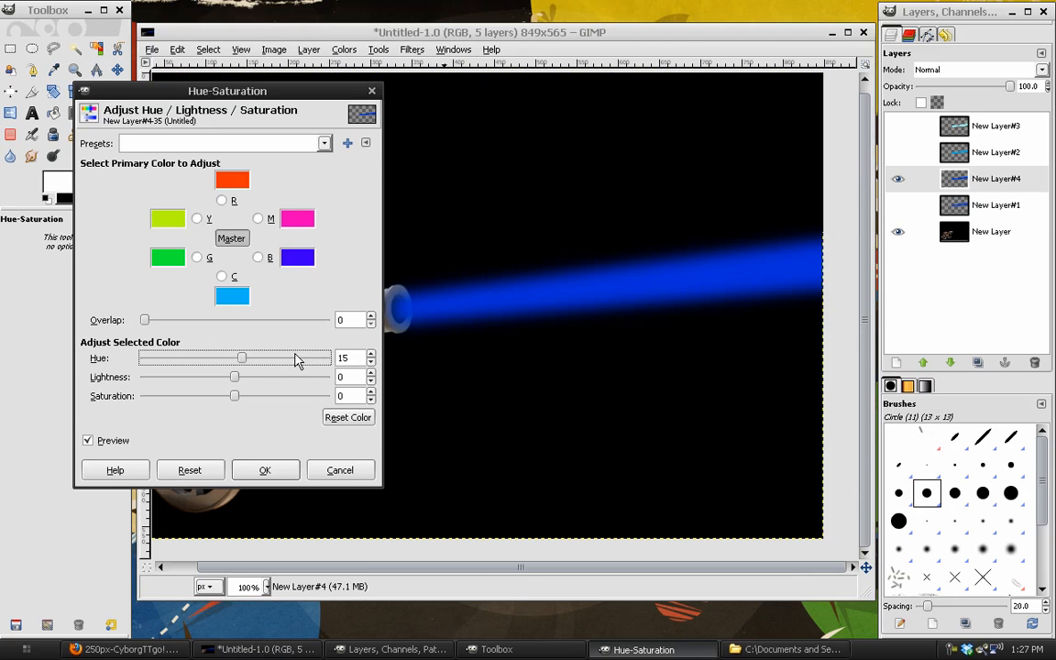
pyautogui.click(179, 358)
pyautogui.click(177, 358)
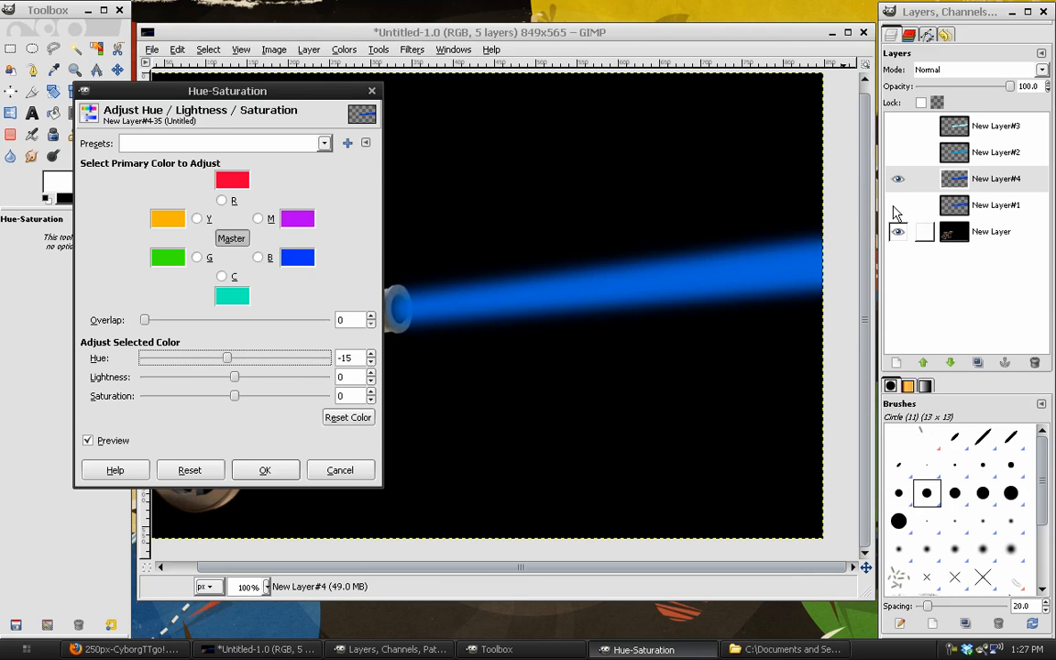
# Compare the adjusted beam with New Layer#2, show New Layer#1 behind it, and apply the Hue-Saturation change
pyautogui.click(898, 155)
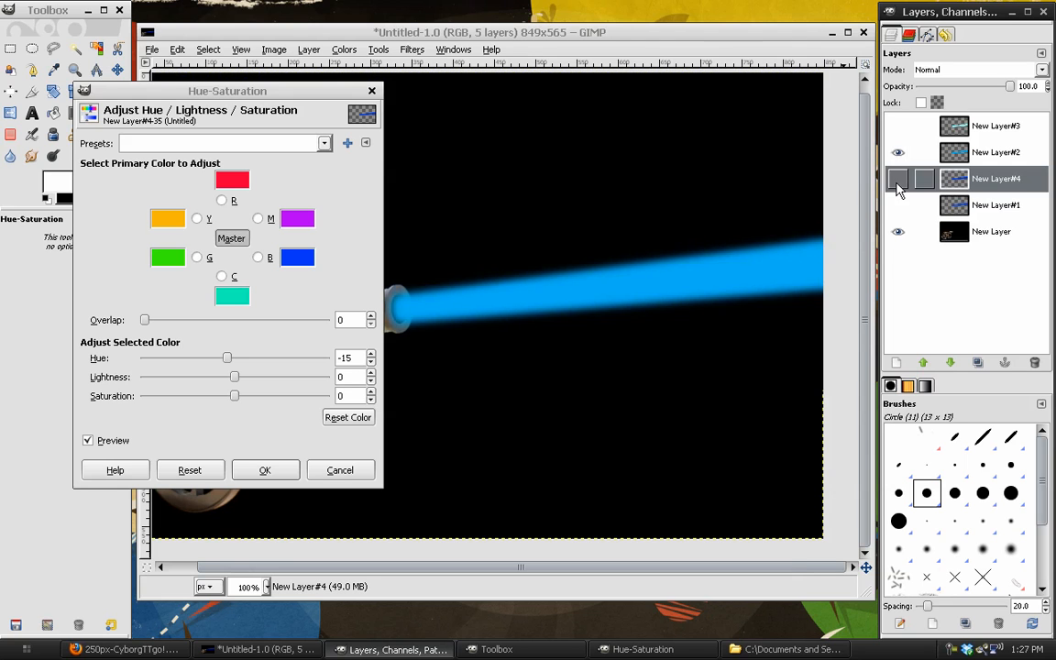
pyautogui.click(898, 156)
pyautogui.click(898, 207)
pyautogui.click(898, 180)
pyautogui.click(898, 180)
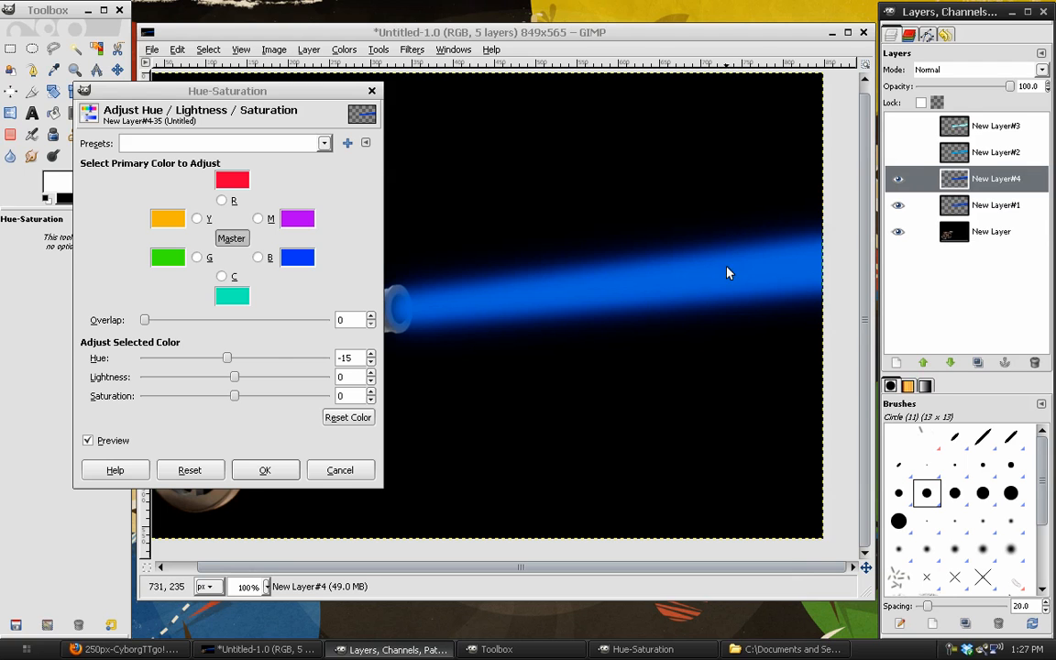
pyautogui.click(258, 470)
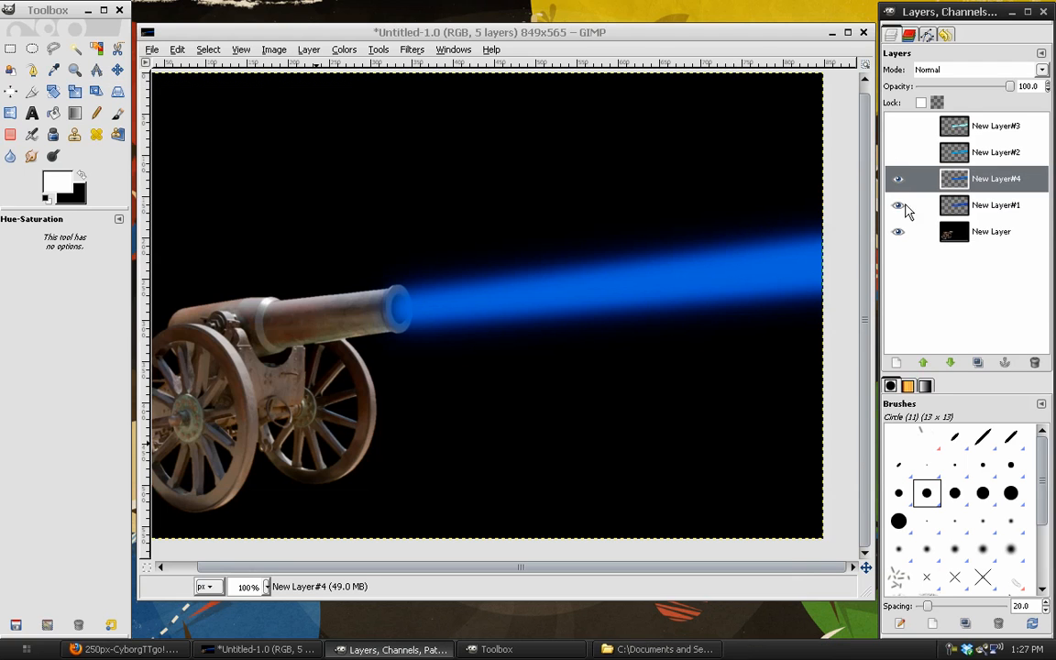
# Show New Layer#2 and New Layer#3 again and make New Layer#3 the active layer
pyautogui.click(898, 154)
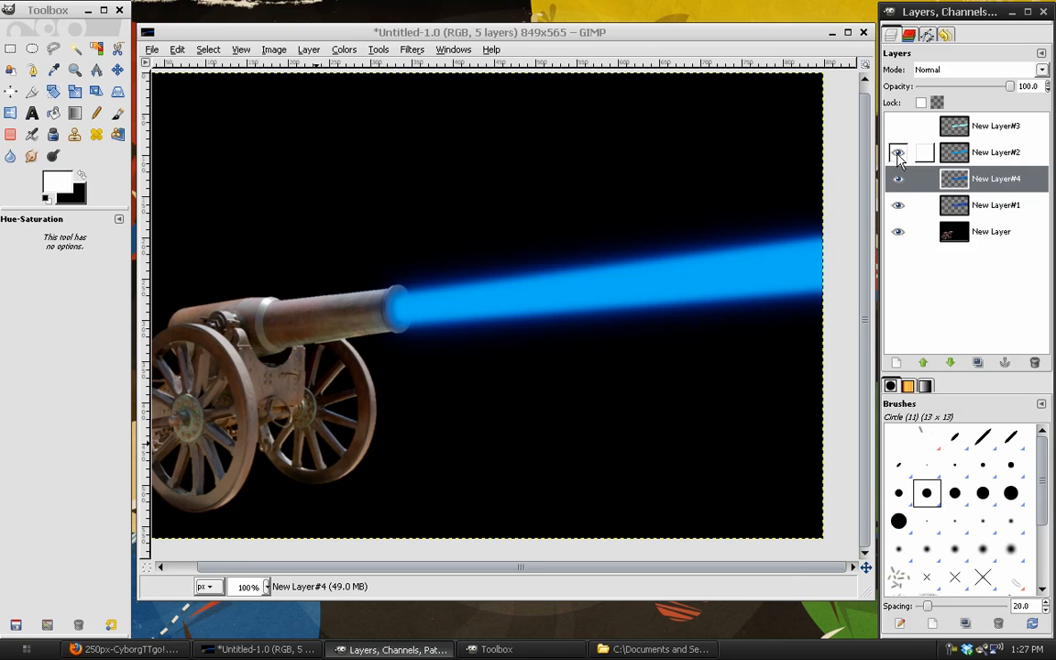
pyautogui.click(898, 125)
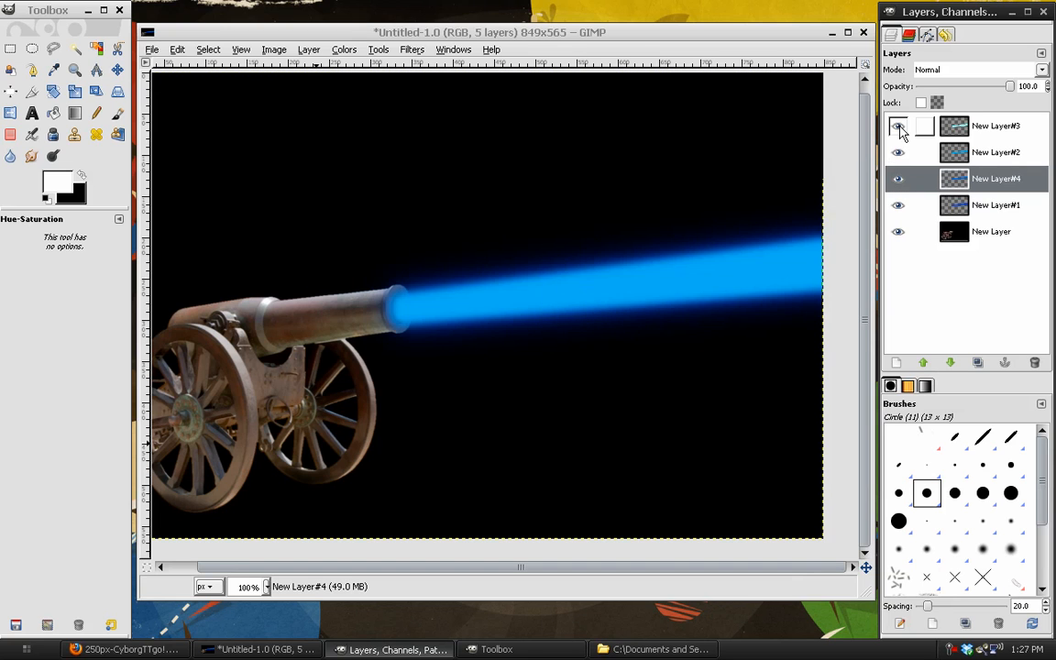
pyautogui.click(989, 133)
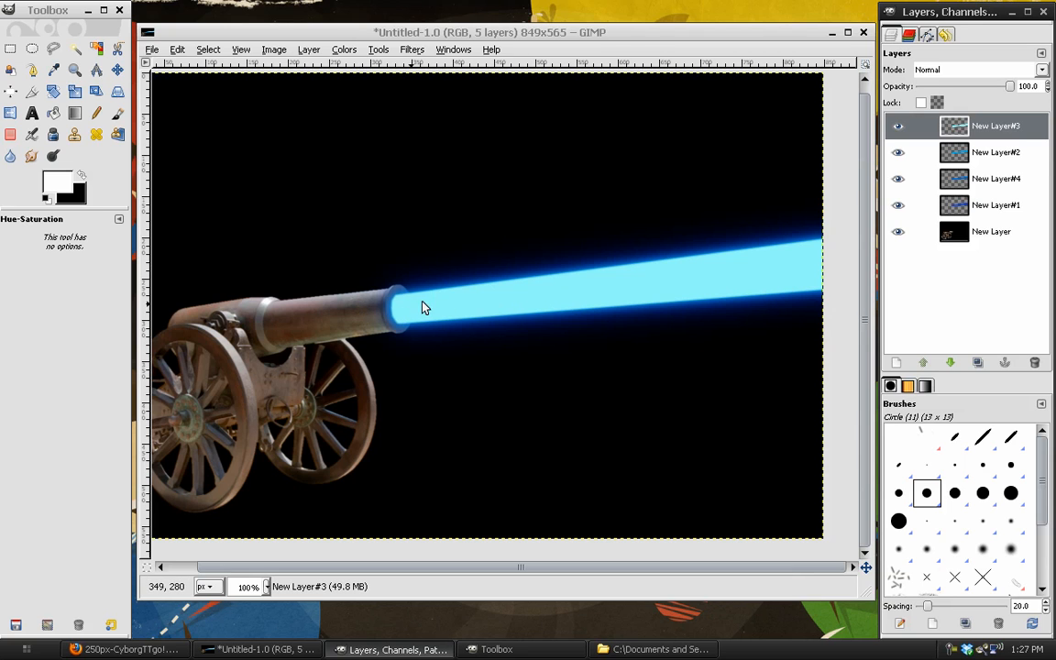
# Lock the transparency of New Layer#3 and try long white-to-transparent linear gradients from the cannon muzzle along the beam, undoing each attempt
pyautogui.click(920, 101)
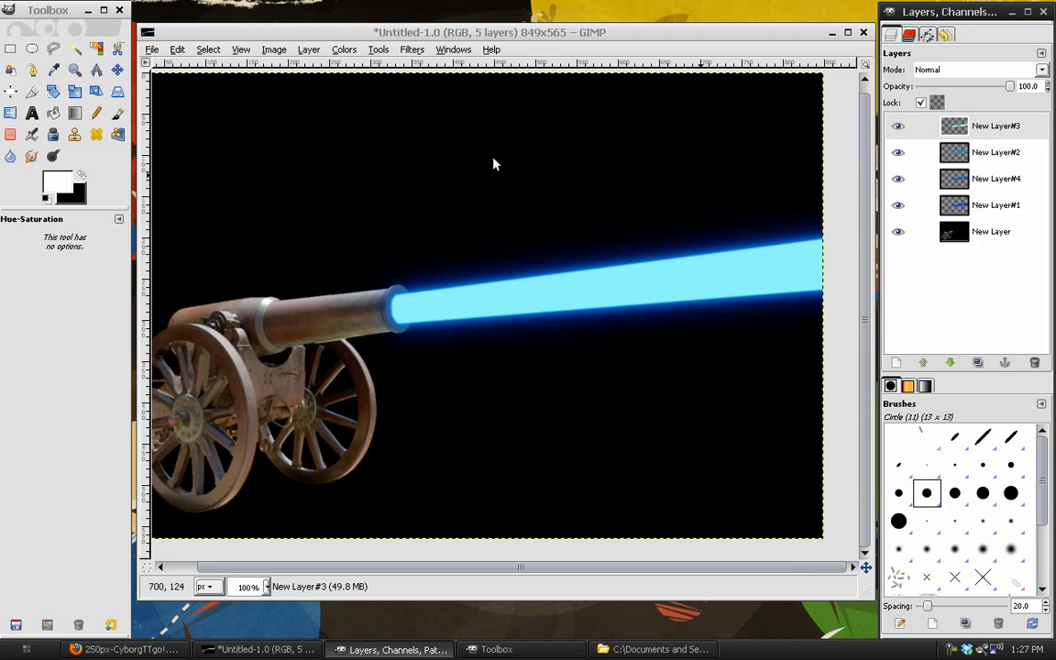
pyautogui.click(74, 113)
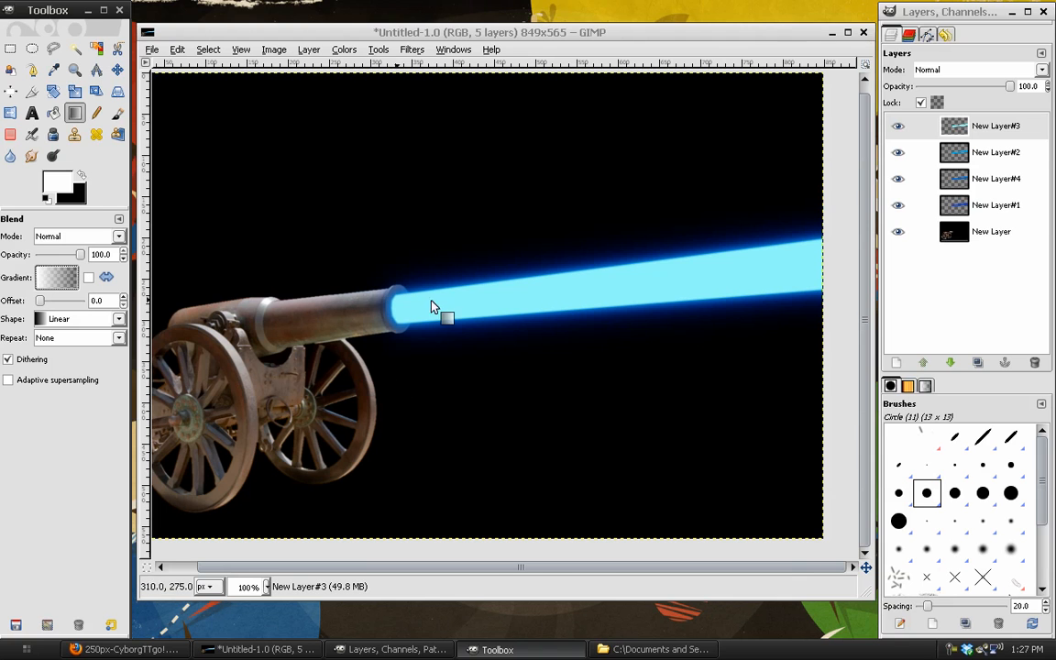
pyautogui.moveTo(391, 314)
pyautogui.mouseDown()
pyautogui.moveTo(579, 288)
pyautogui.moveTo(583, 303)
pyautogui.moveTo(668, 282)
pyautogui.mouseUp()
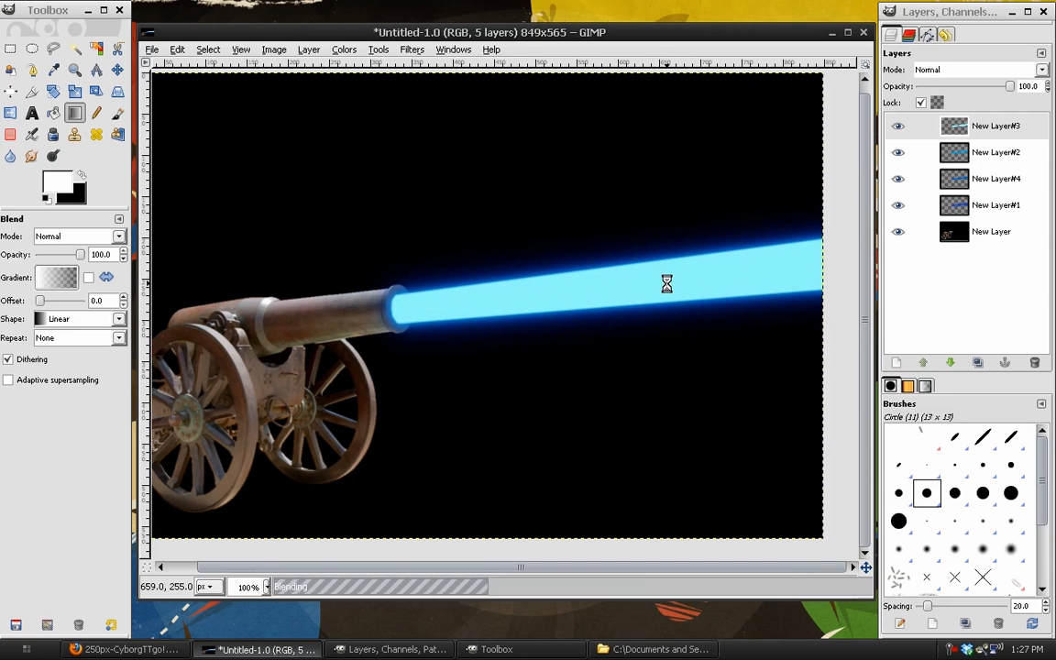
pyautogui.hotkey('ctrl', 'z')
pyautogui.moveTo(390, 310)
pyautogui.mouseDown()
pyautogui.moveTo(636, 285)
pyautogui.moveTo(668, 292)
pyautogui.mouseUp()
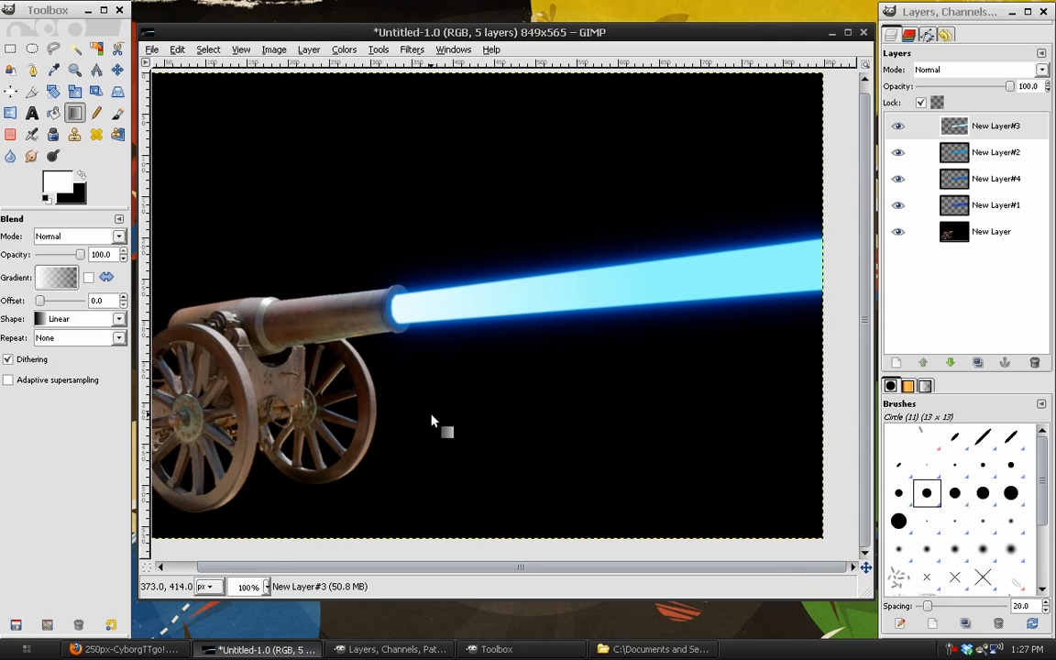
pyautogui.hotkey('ctrl', 'z')
# Blend a white-to-transparent linear gradient from the muzzle to about halfway along the New Layer#3 beam, and unlock the layer's transparency
pyautogui.moveTo(389, 305)
pyautogui.mouseDown()
pyautogui.moveTo(594, 299)
pyautogui.moveTo(594, 288)
pyautogui.mouseUp()
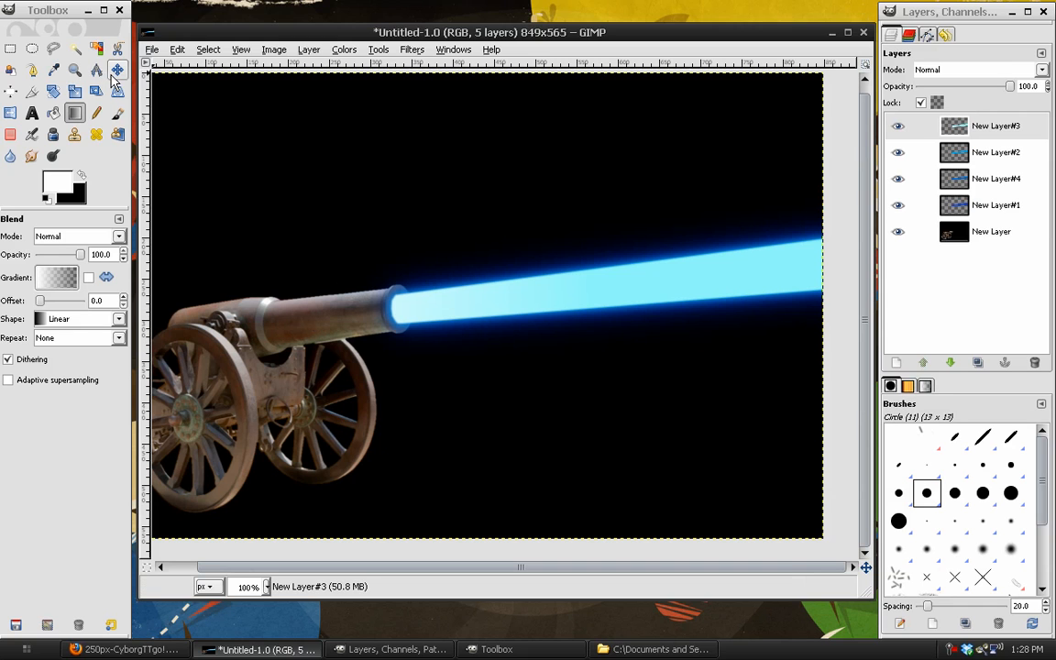
pyautogui.press('m')
pyautogui.click(921, 102)
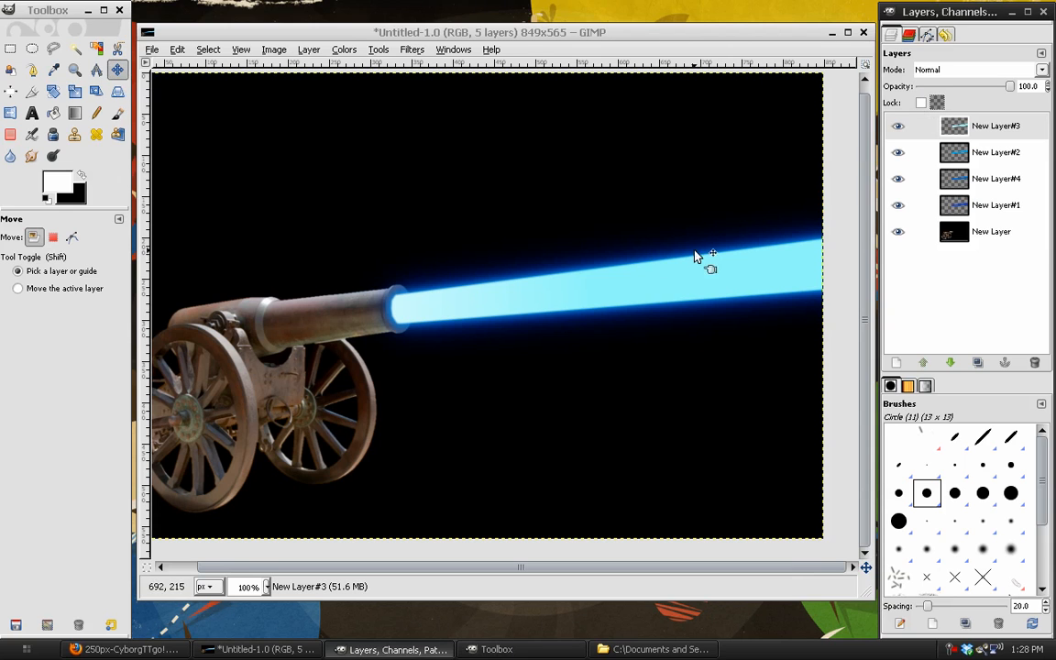
# Check the beam against the reference picture in Firefox, and toggle New Layer#3 in GIMP to examine its gradient
pyautogui.hotkey('alt', 'Tab')
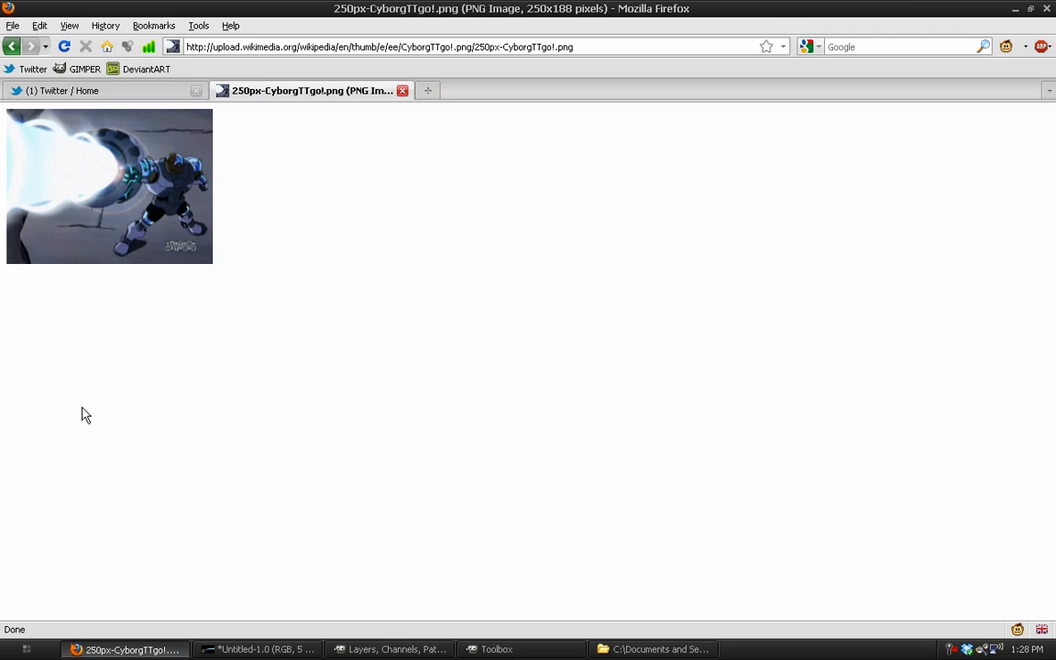
pyautogui.click(261, 649)
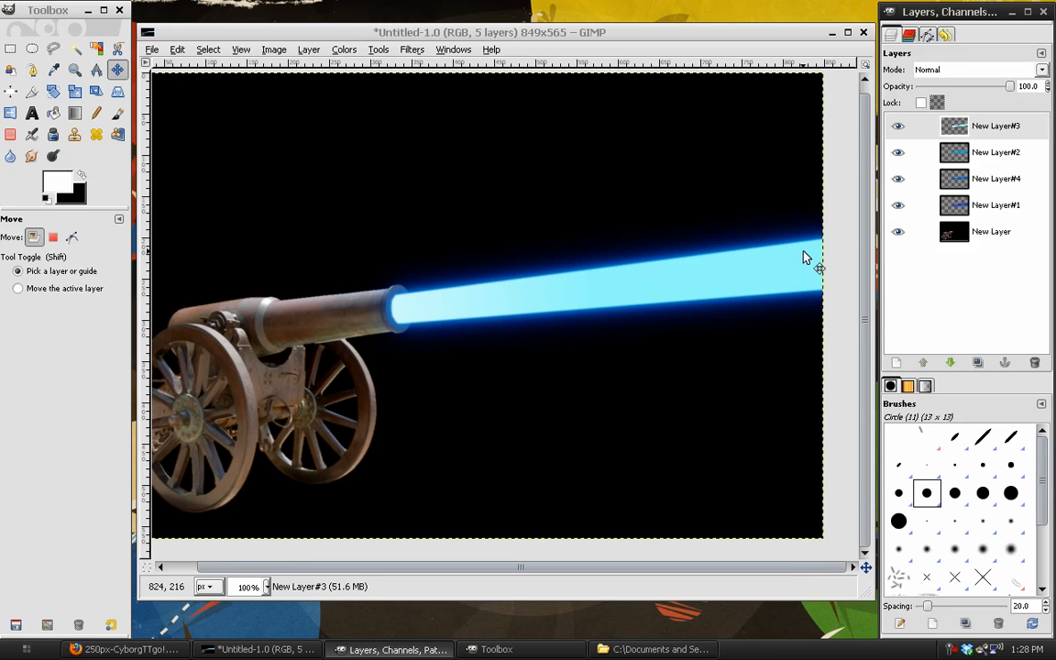
pyautogui.click(962, 129)
pyautogui.click(896, 128)
pyautogui.click(897, 128)
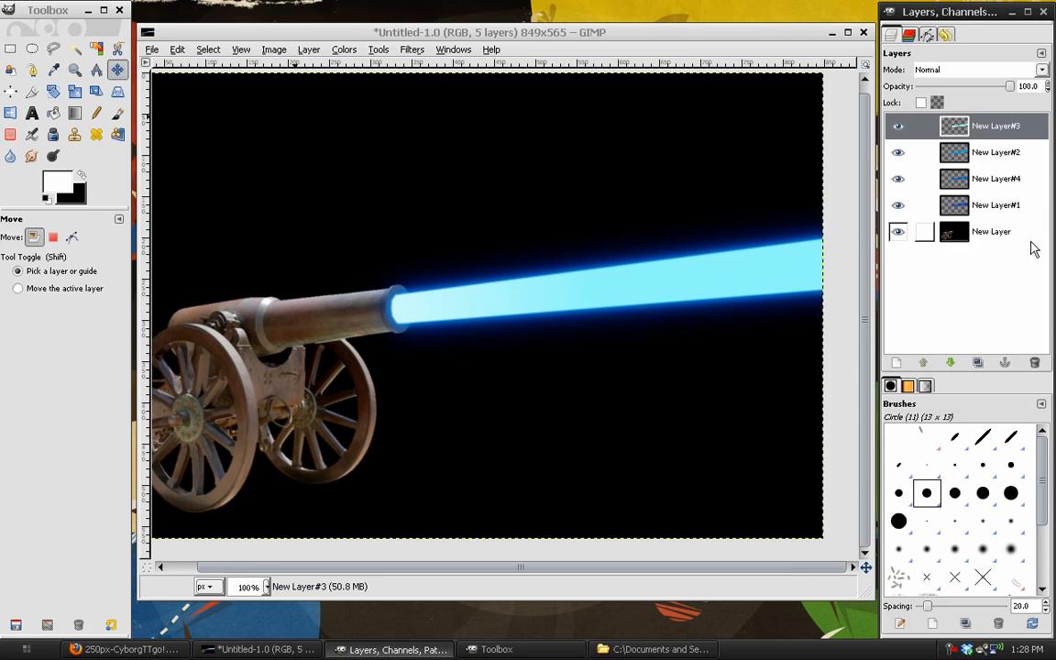
# Hide all four beam layers so only the cannon on its black background is shown
pyautogui.click(898, 125)
pyautogui.click(898, 152)
pyautogui.click(898, 178)
pyautogui.click(898, 205)
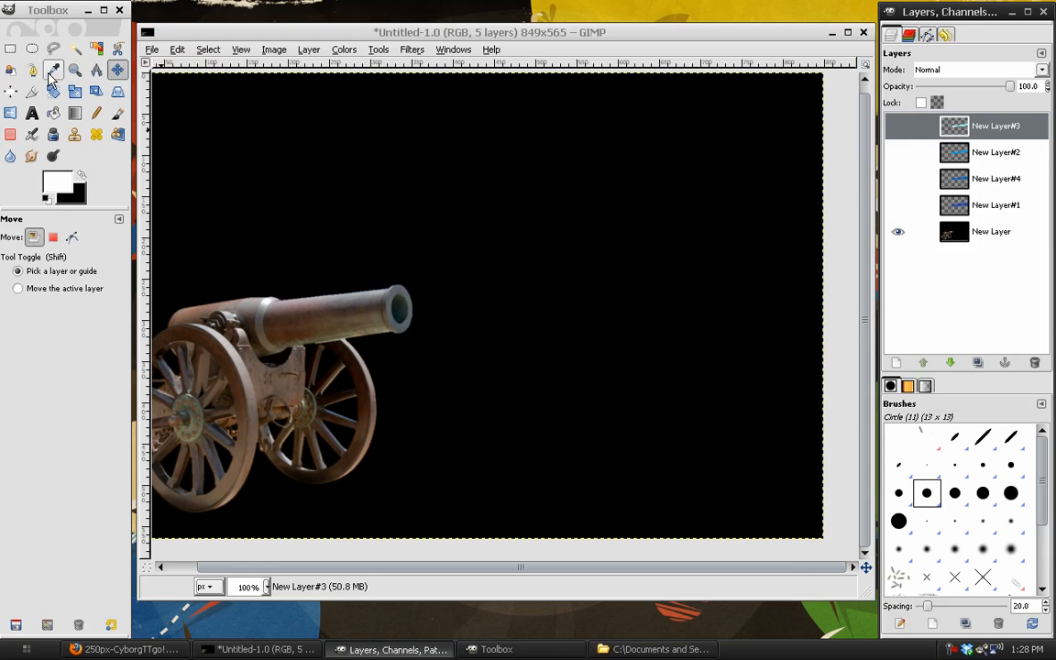
# Trace the cannon's muzzle opening with a curved path, placing four anchors around the dark bore
pyautogui.click(32, 70)
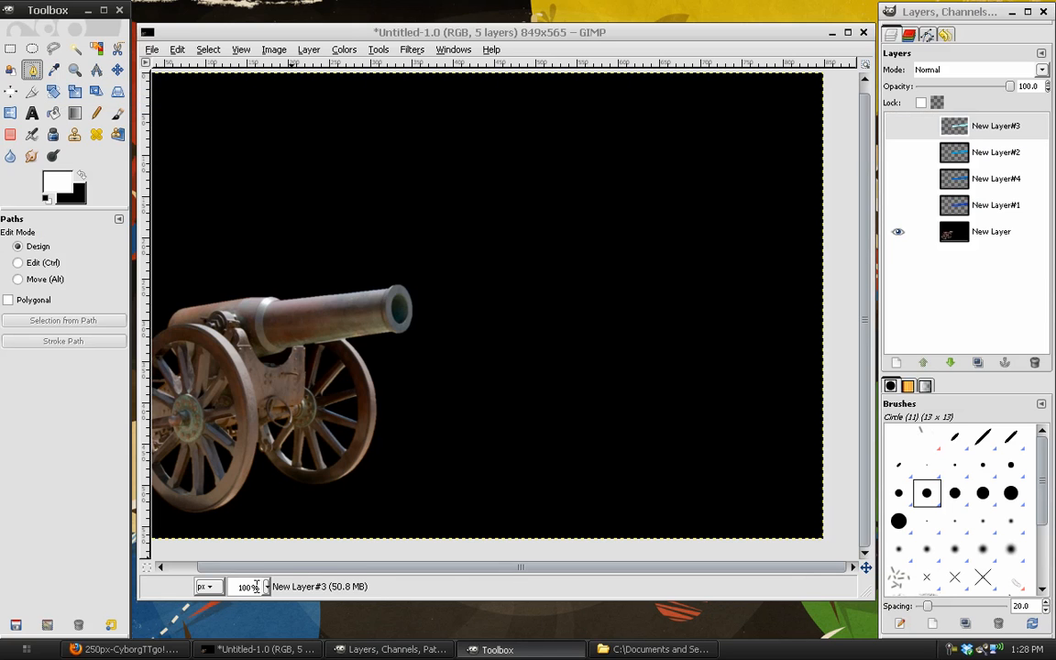
pyautogui.scroll(2, 248, 586)
pyautogui.moveTo(422, 365); pyautogui.dragTo(730, 328)
pyautogui.moveTo(467, 333); pyautogui.dragTo(421, 366)
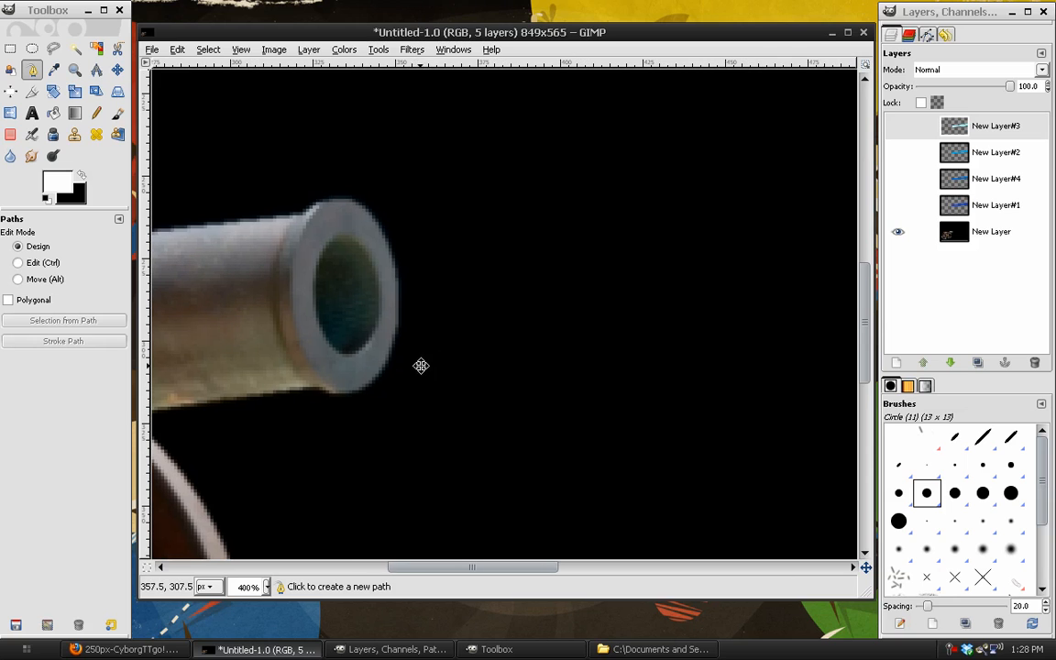
pyautogui.click(347, 356)
pyautogui.moveTo(332, 360)
pyautogui.mouseDown()
pyautogui.moveTo(317, 354)
pyautogui.moveTo(329, 368)
pyautogui.moveTo(325, 360)
pyautogui.mouseUp()
pyautogui.moveTo(316, 297); pyautogui.dragTo(368, 241)
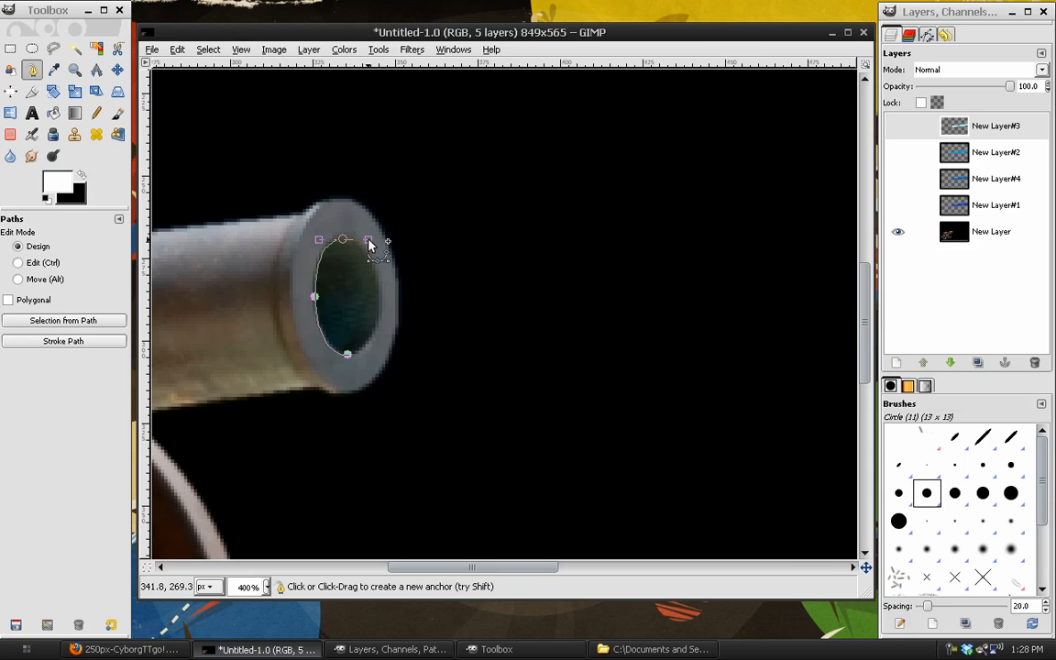
pyautogui.moveTo(369, 240); pyautogui.dragTo(370, 243)
pyautogui.moveTo(376, 303); pyautogui.dragTo(376, 330)
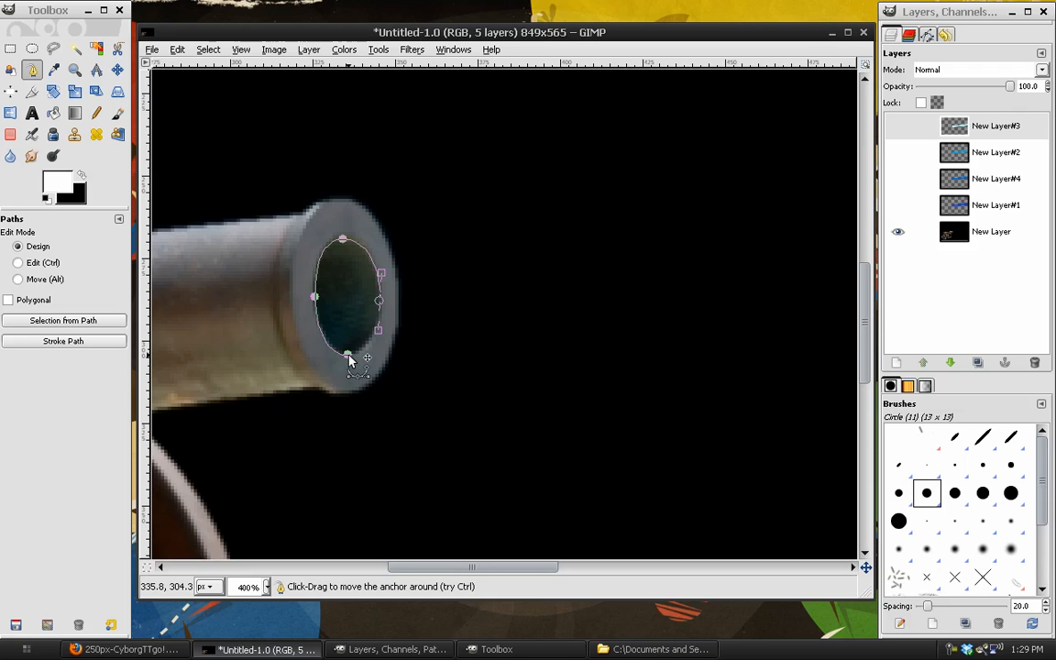
# Close the muzzle path at its lowest anchor and nudge the lowest and topmost anchors to fit the opening
pyautogui.press('ctrl')
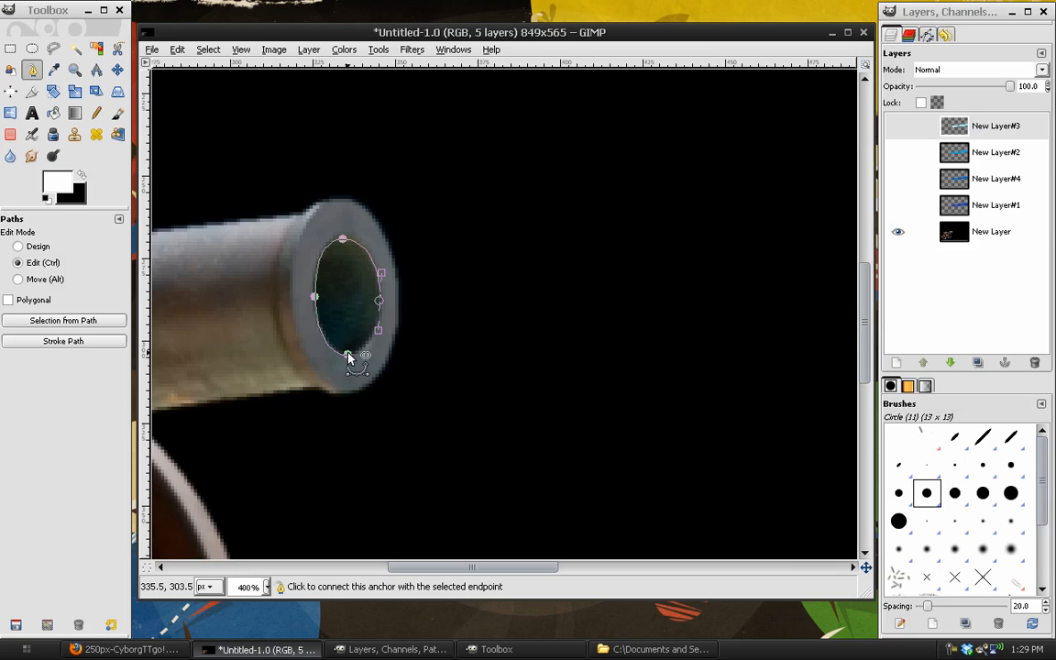
pyautogui.moveTo(349, 357)
pyautogui.mouseDown()
pyautogui.moveTo(372, 355)
pyautogui.moveTo(348, 353)
pyautogui.mouseUp()
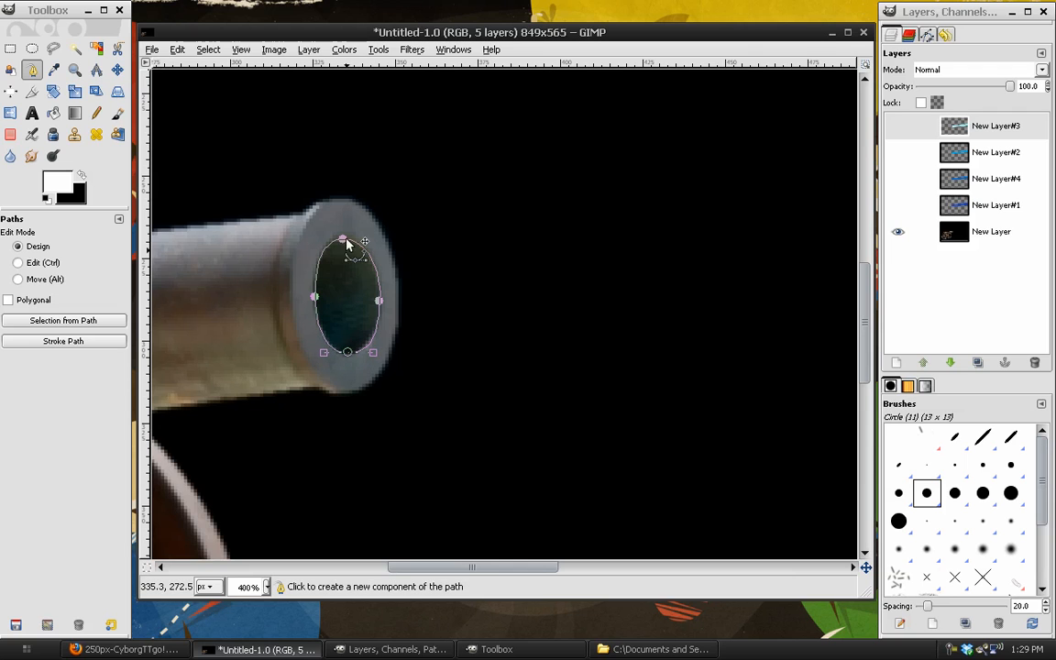
pyautogui.moveTo(345, 237); pyautogui.dragTo(344, 235)
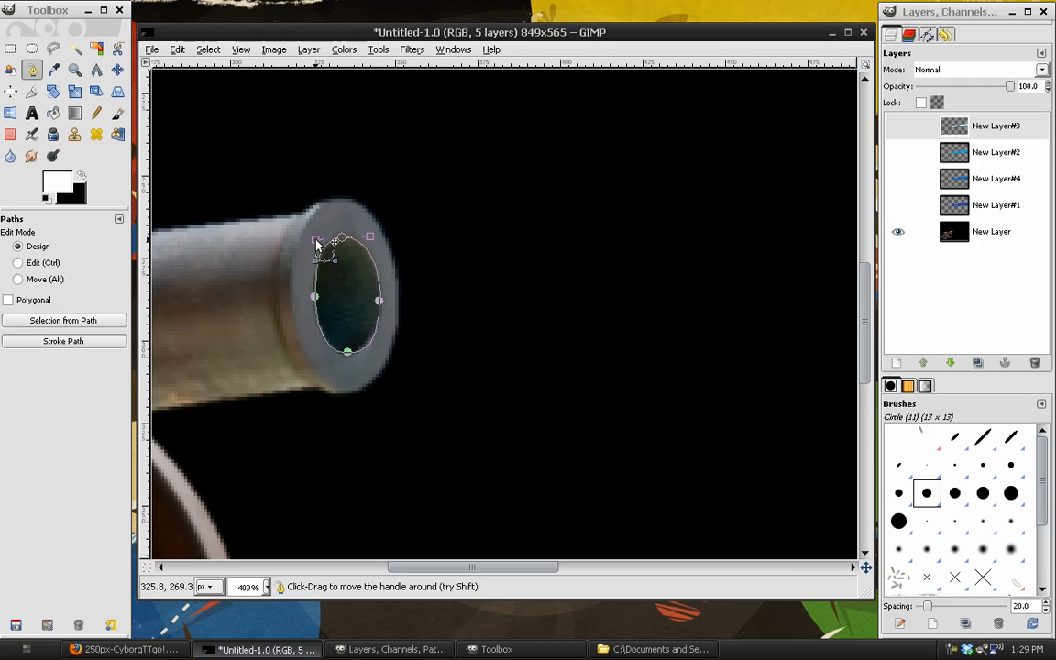
# Make the muzzle path visible from the Paths dialog and return to the Move tool at 100% zoom
pyautogui.click(117, 70)
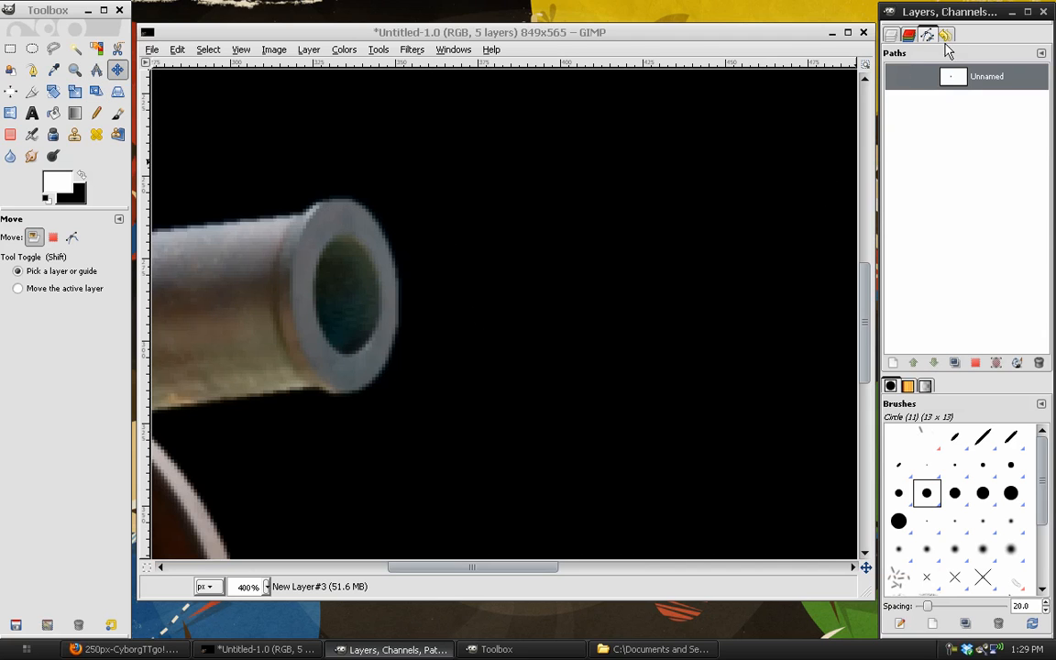
pyautogui.click(453, 49)
pyautogui.moveTo(609, 88)
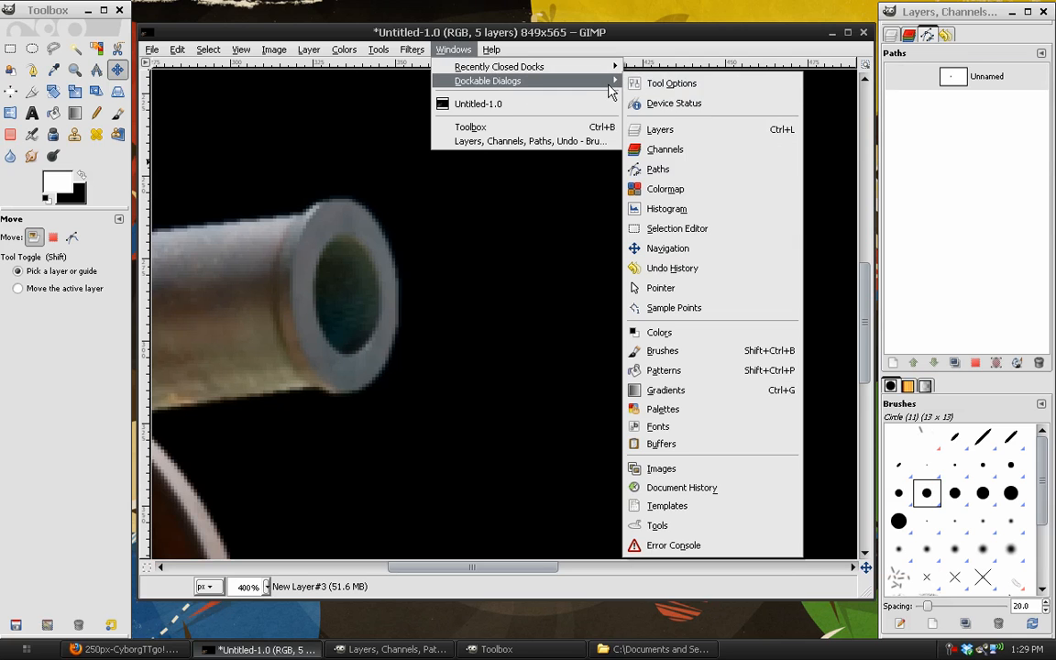
pyautogui.click(905, 85)
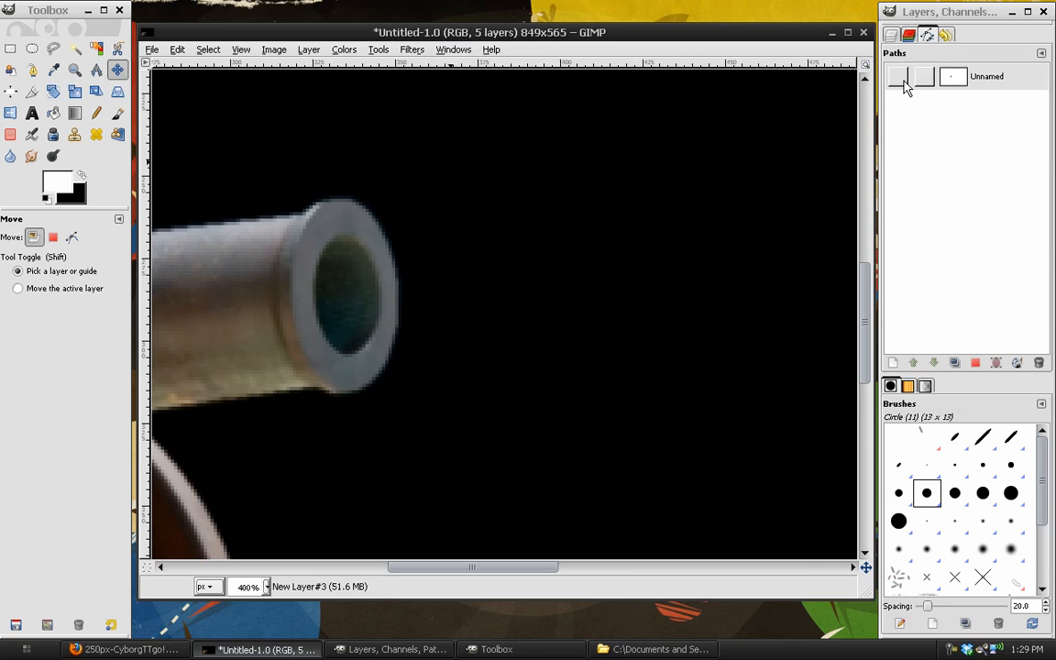
pyautogui.click(904, 85)
pyautogui.doubleClick(962, 79)
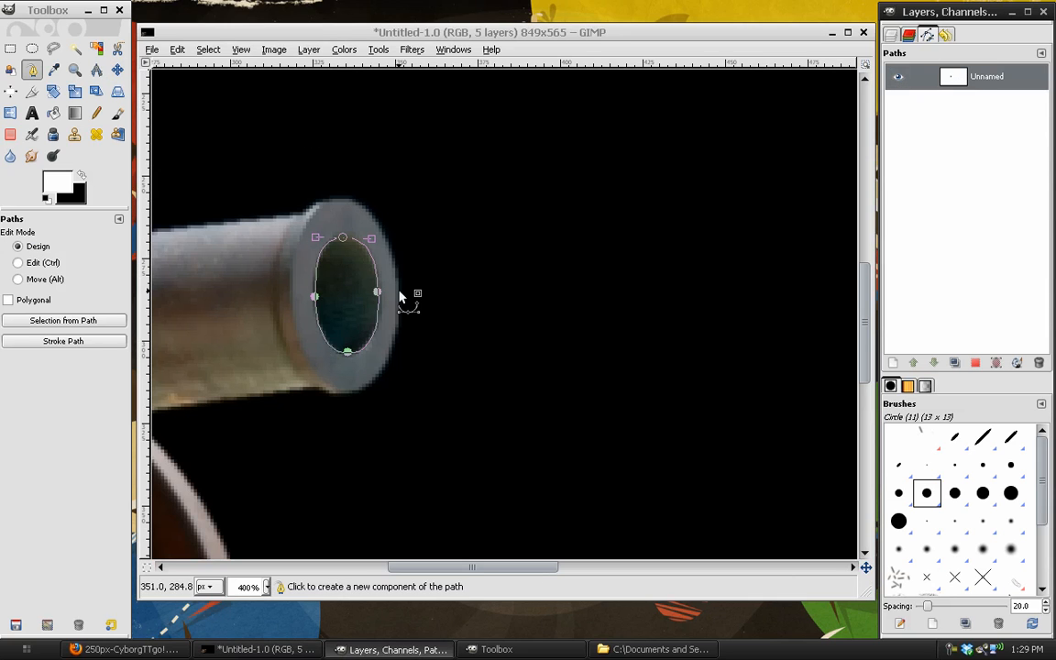
pyautogui.press('m')
pyautogui.press('1')
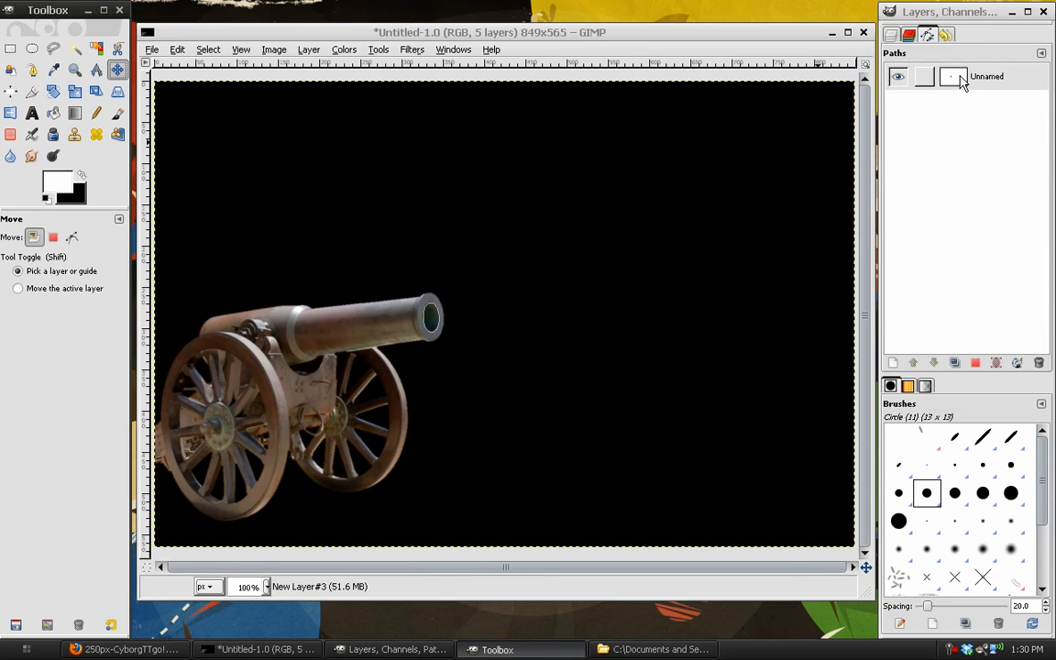
pyautogui.click(896, 78)
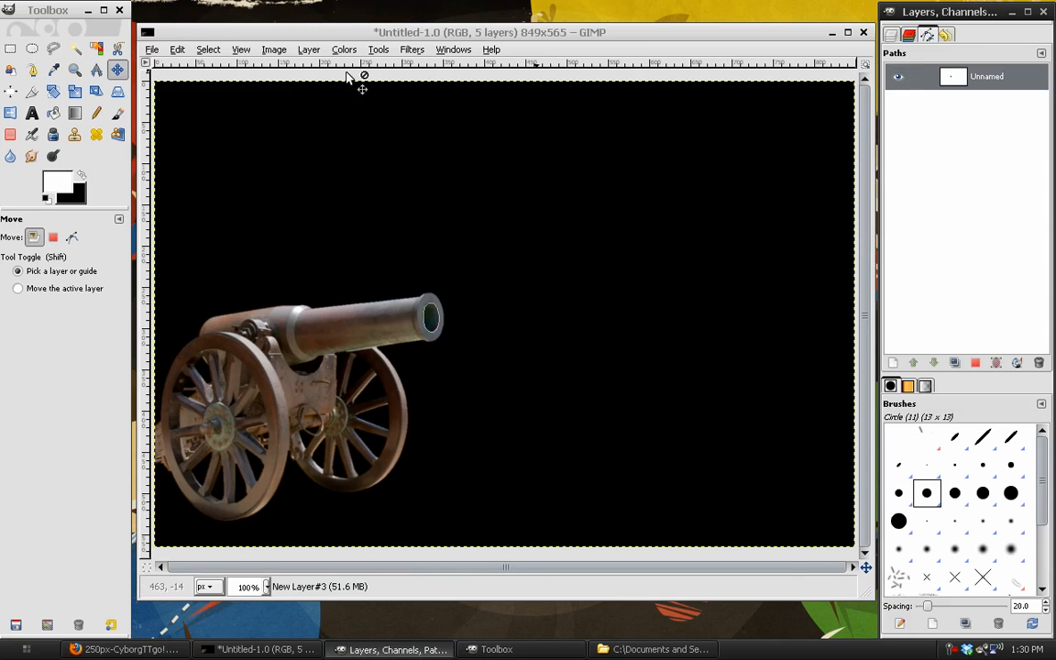
# Scale the muzzle path proportionally with the Scale tool in path mode, enlarging it into an oval much taller than the barrel
pyautogui.click(73, 94)
pyautogui.click(74, 94)
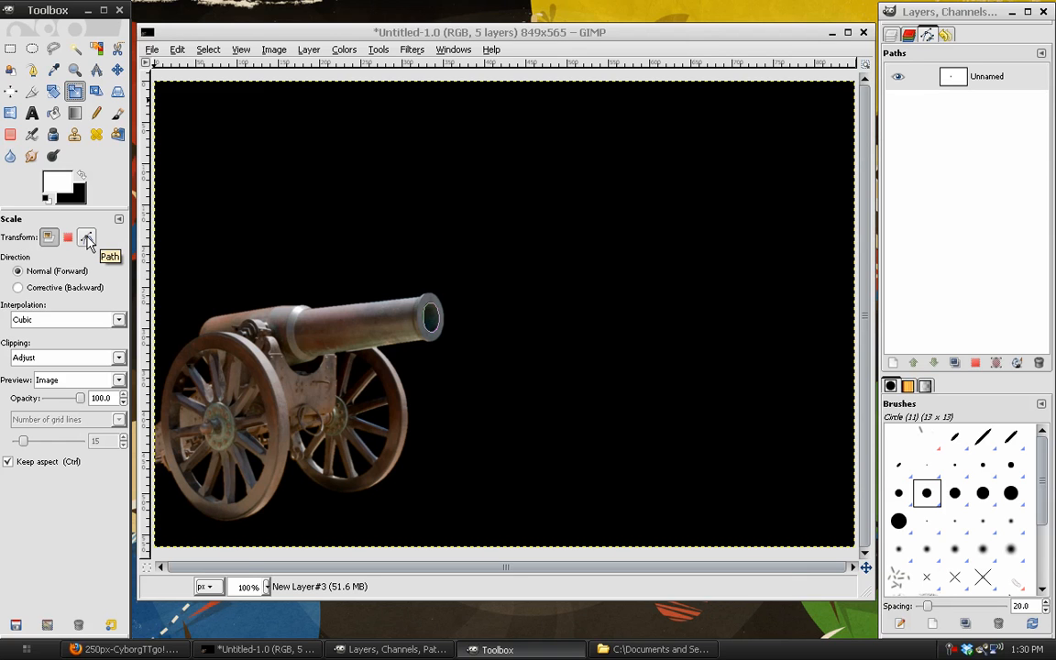
pyautogui.click(87, 239)
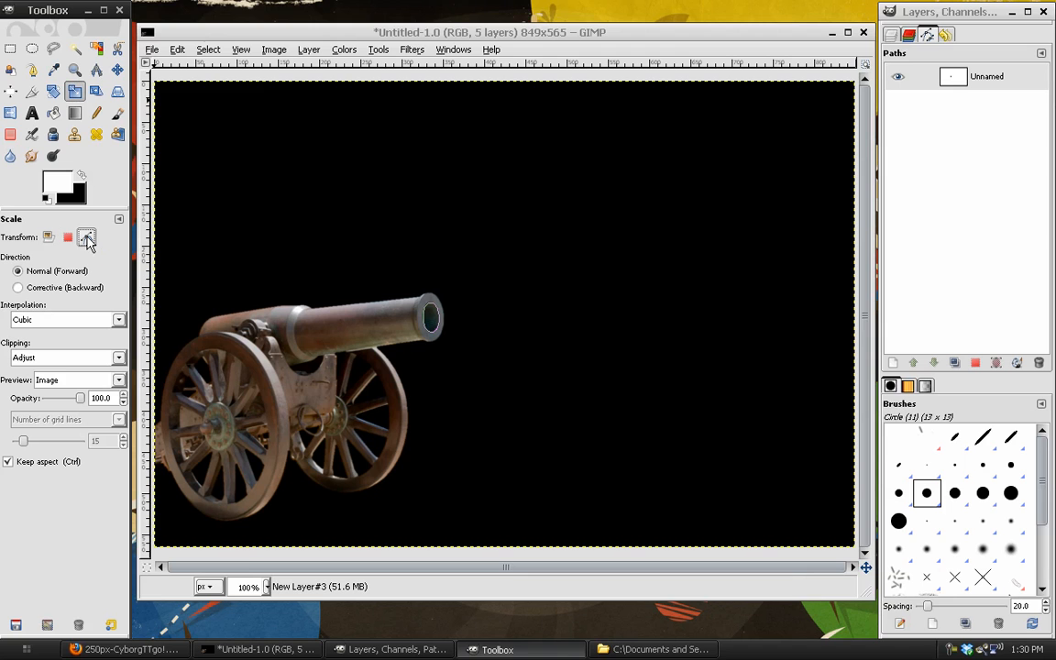
pyautogui.click(430, 319)
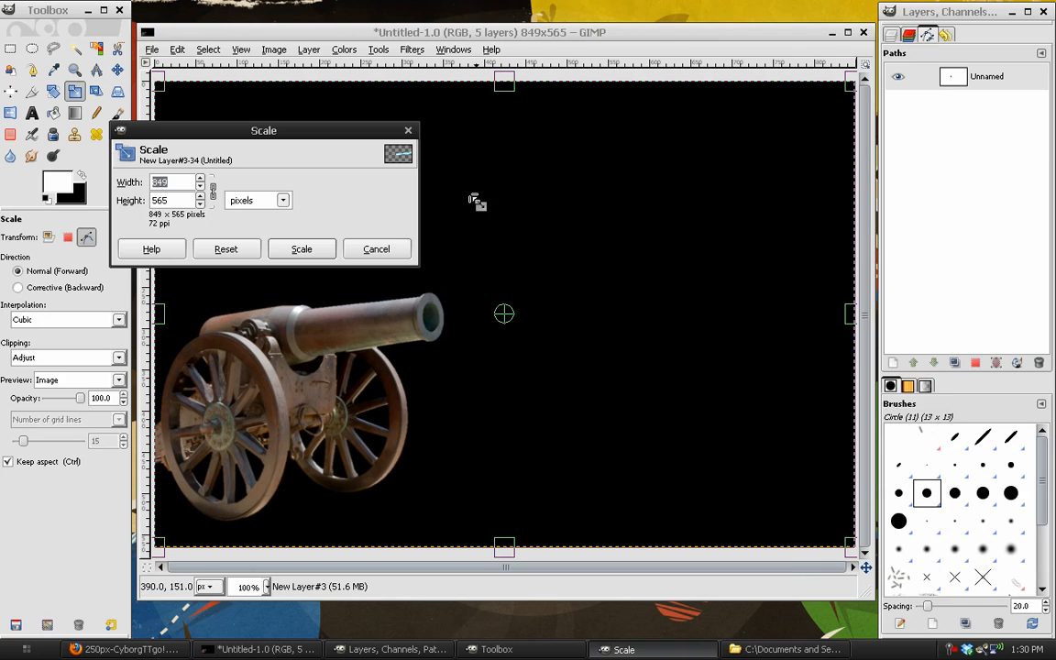
pyautogui.scroll(-3, 244, 587)
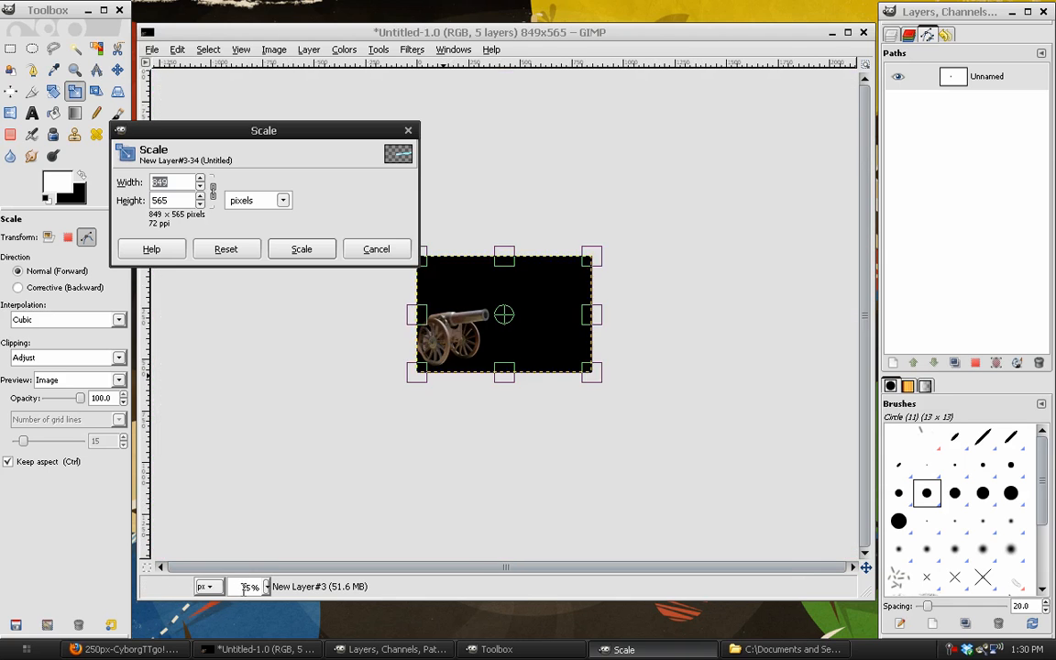
pyautogui.scroll(4, 244, 587)
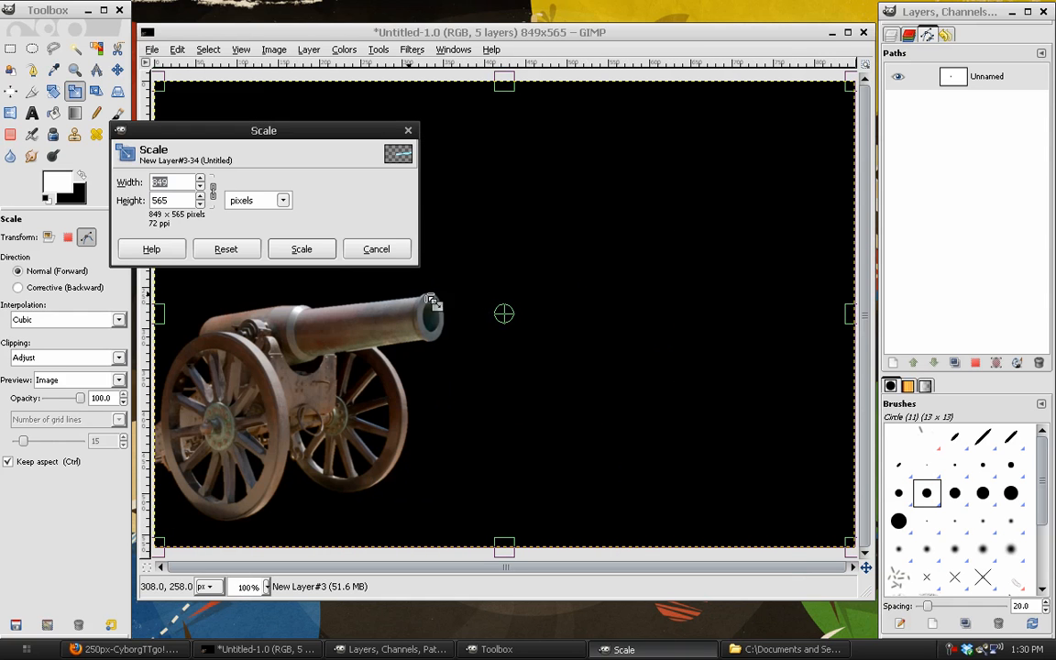
pyautogui.scroll(-3, 244, 587)
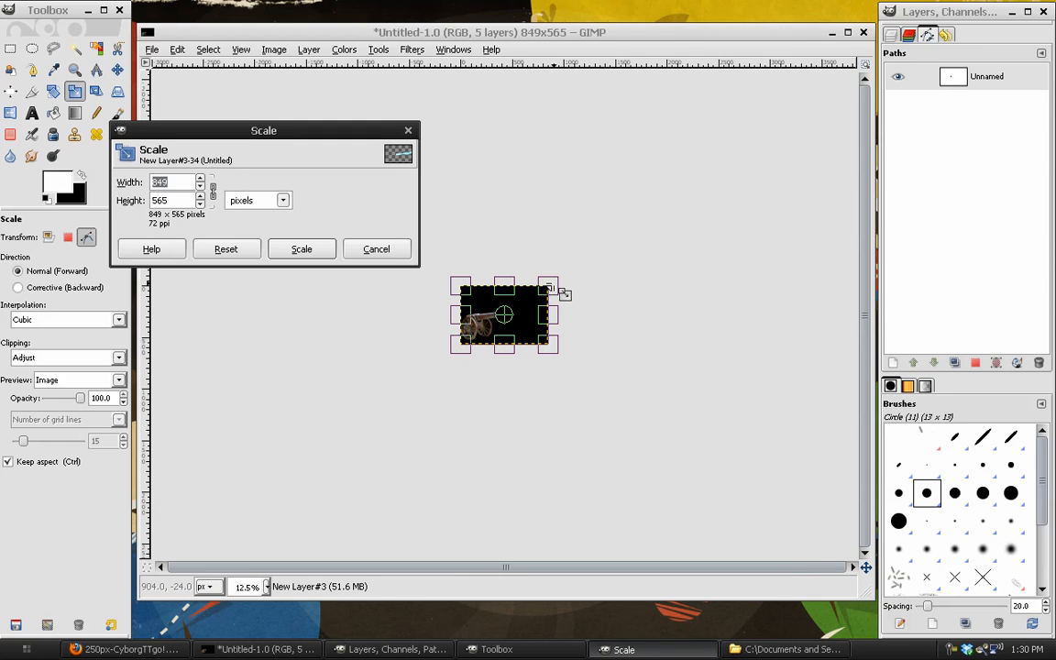
pyautogui.click(214, 193)
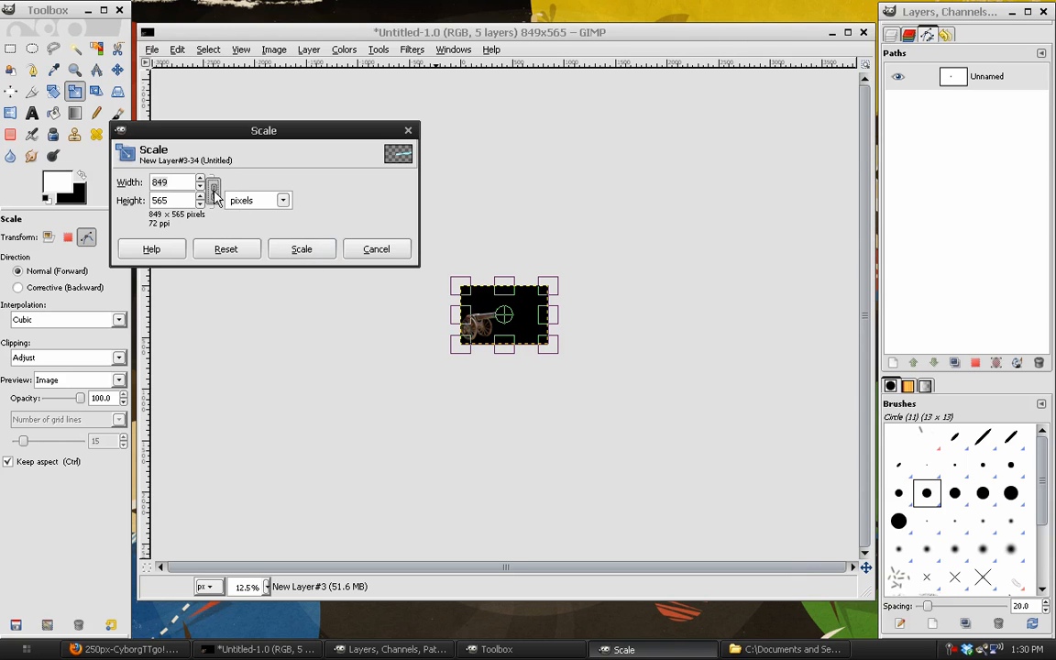
pyautogui.moveTo(555, 268); pyautogui.dragTo(694, 167)
pyautogui.moveTo(461, 344); pyautogui.dragTo(345, 460)
pyautogui.moveTo(723, 168); pyautogui.dragTo(719, 172)
pyautogui.scroll(3, 259, 585)
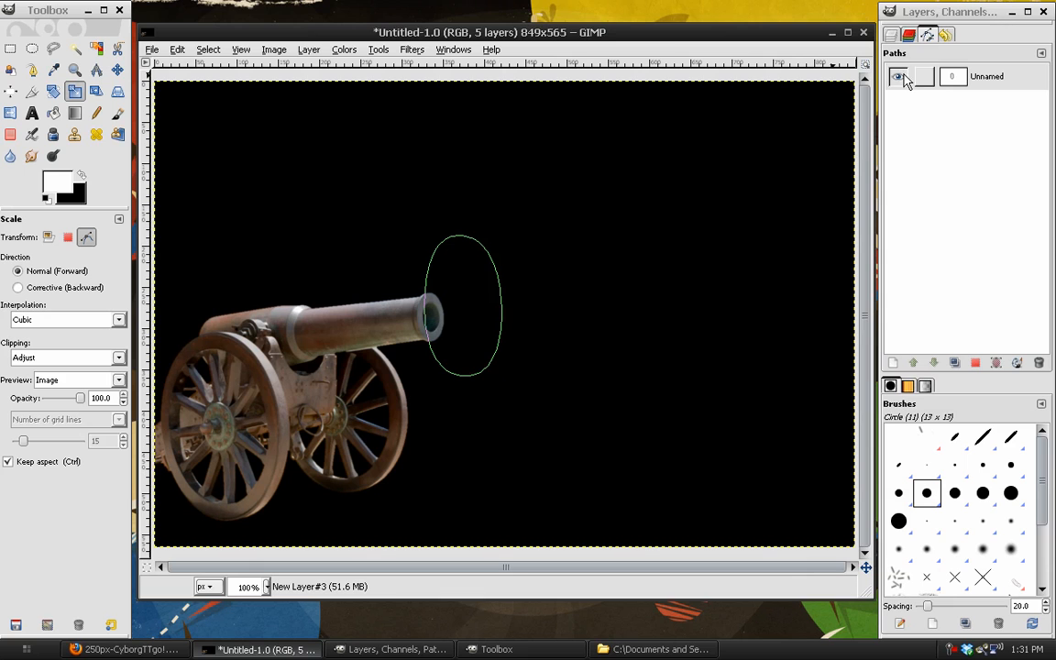
# Add a new transparent 849 × 565 px layer above the hidden beam layers
pyautogui.click(891, 35)
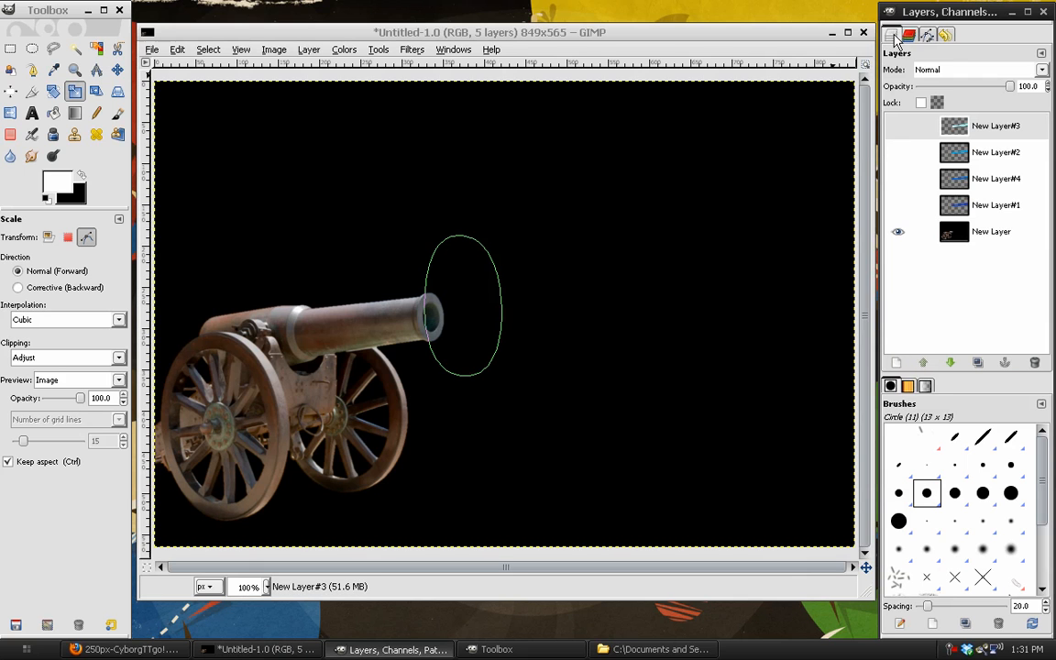
pyautogui.click(896, 364)
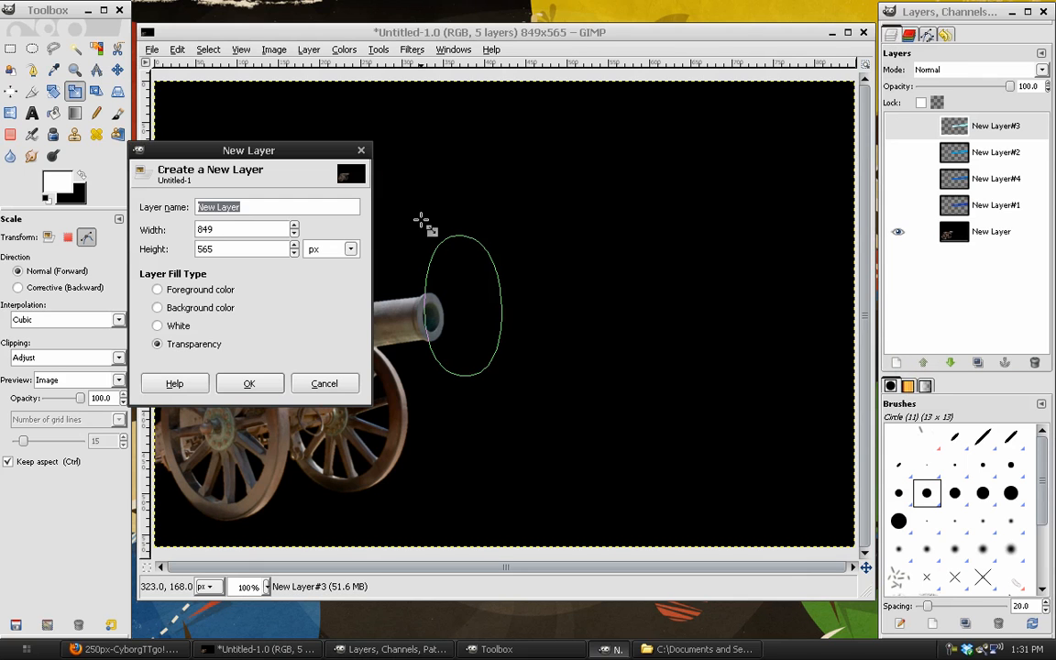
pyautogui.click(249, 384)
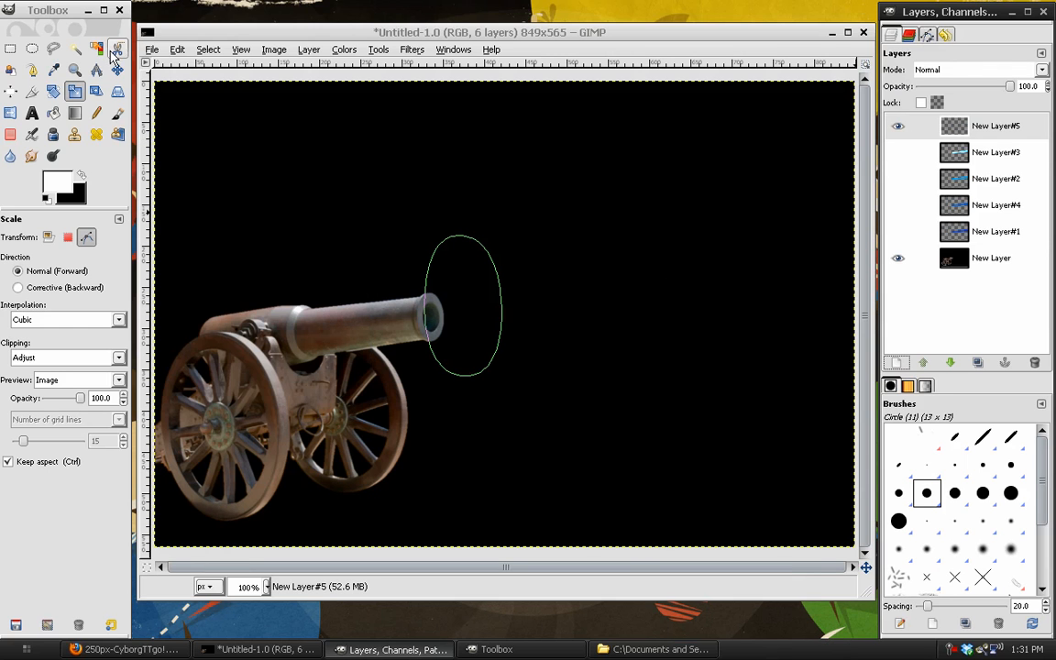
# Try stroking the oval path with a solid 4 px line, using round caps, round joins and a miter limit of 0
pyautogui.click(177, 49)
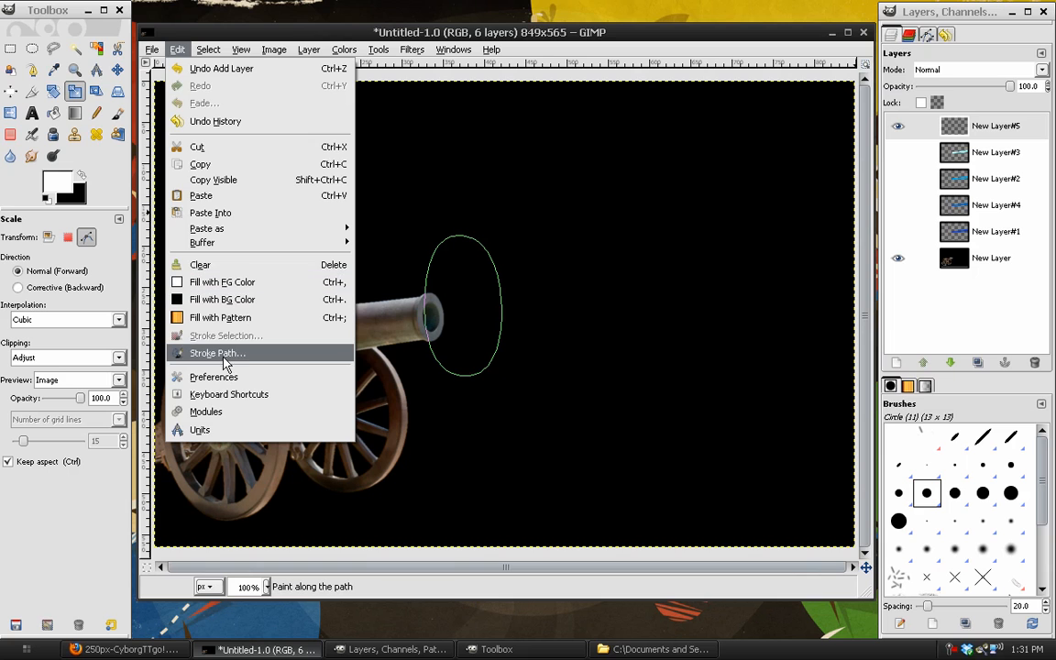
pyautogui.click(257, 359)
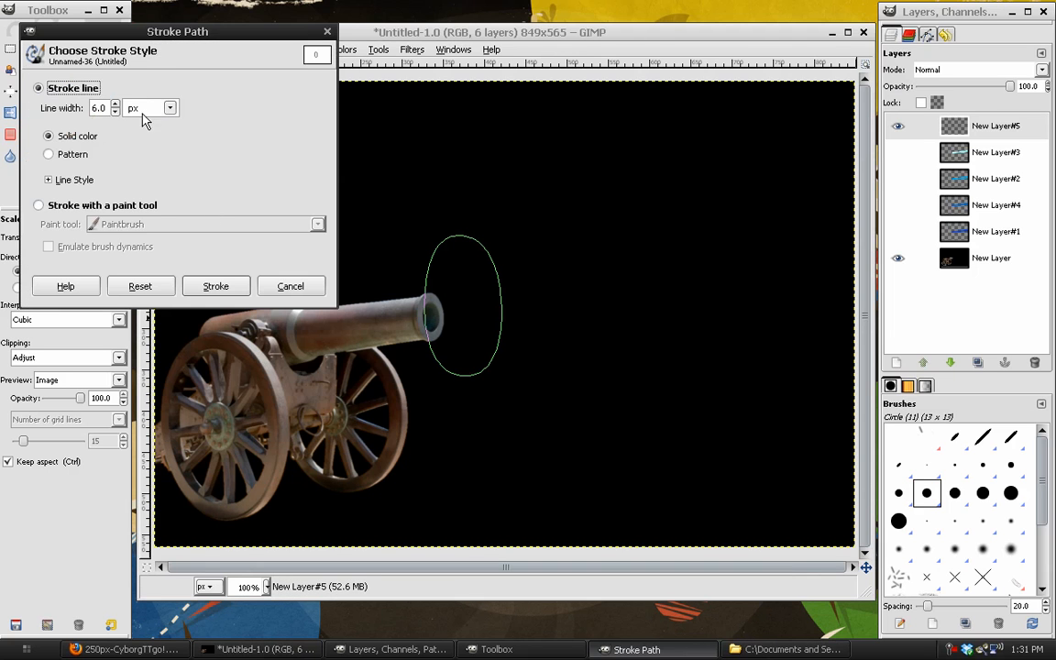
pyautogui.moveTo(141, 36); pyautogui.dragTo(221, 22)
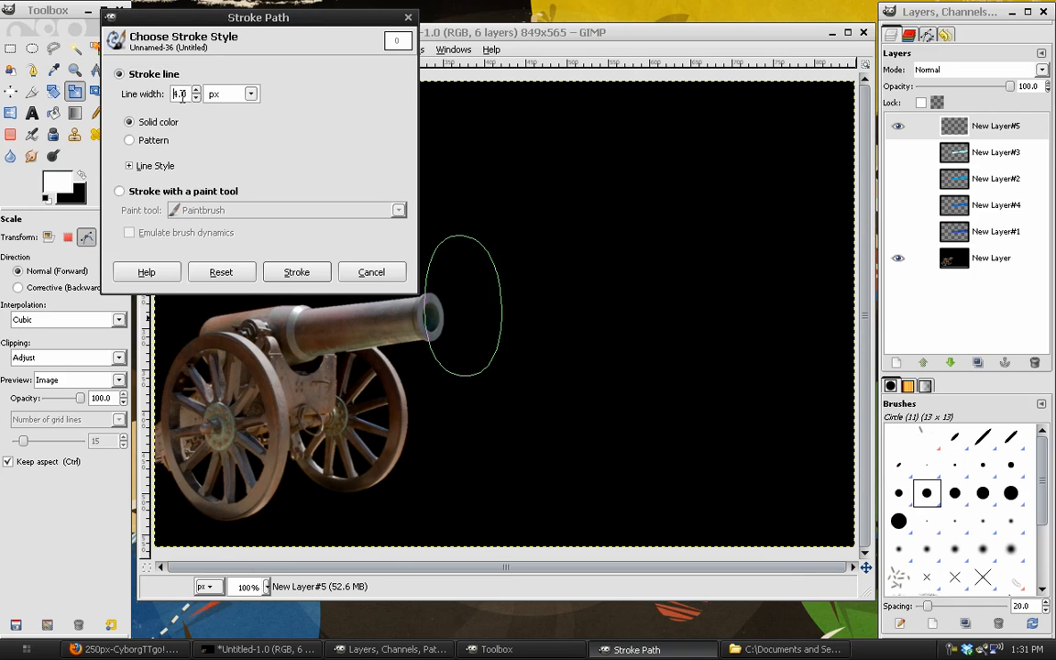
pyautogui.click(129, 166)
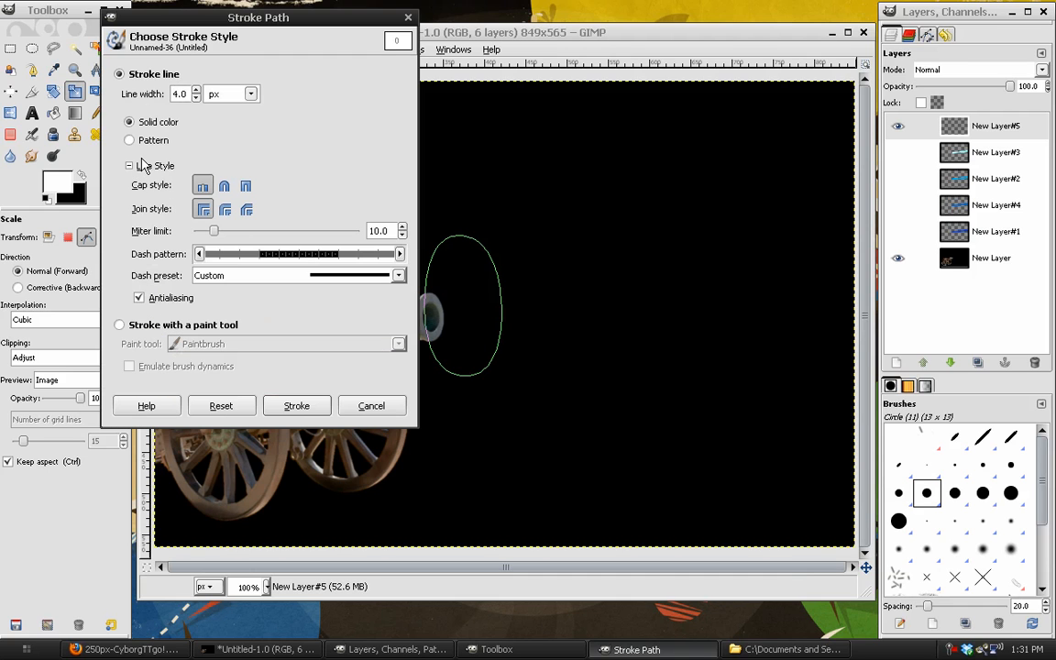
pyautogui.moveTo(211, 234); pyautogui.dragTo(193, 217)
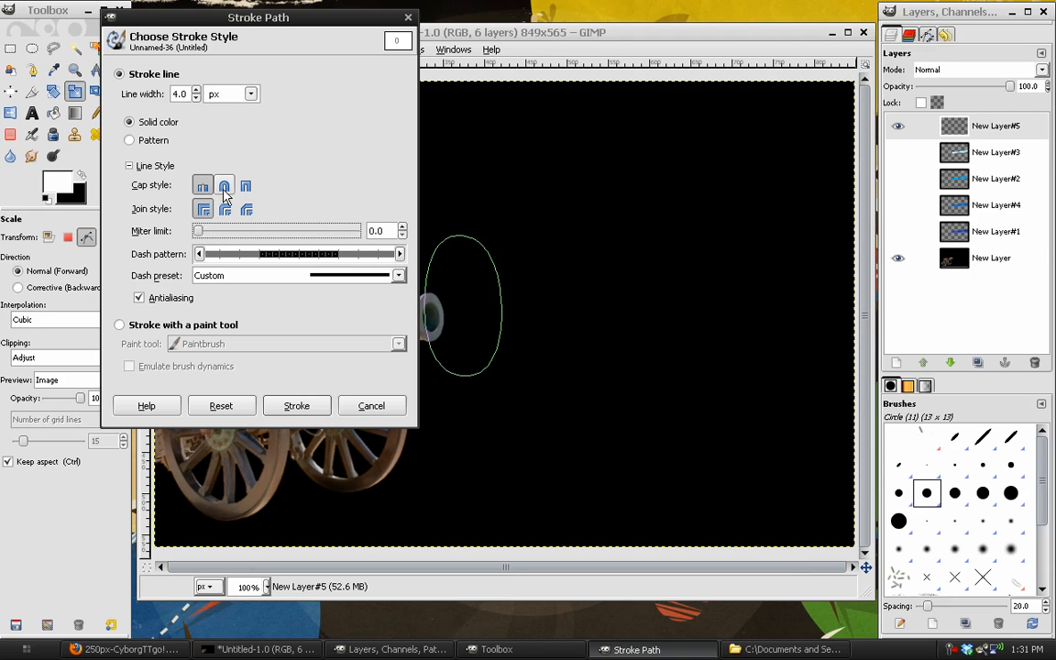
pyautogui.click(225, 187)
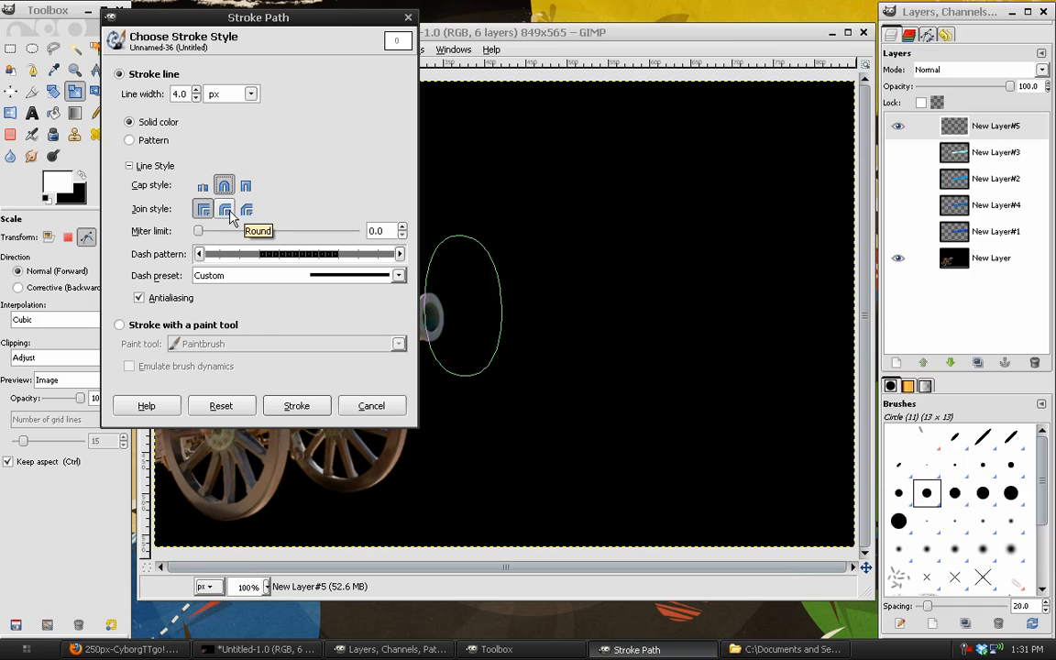
pyautogui.click(226, 211)
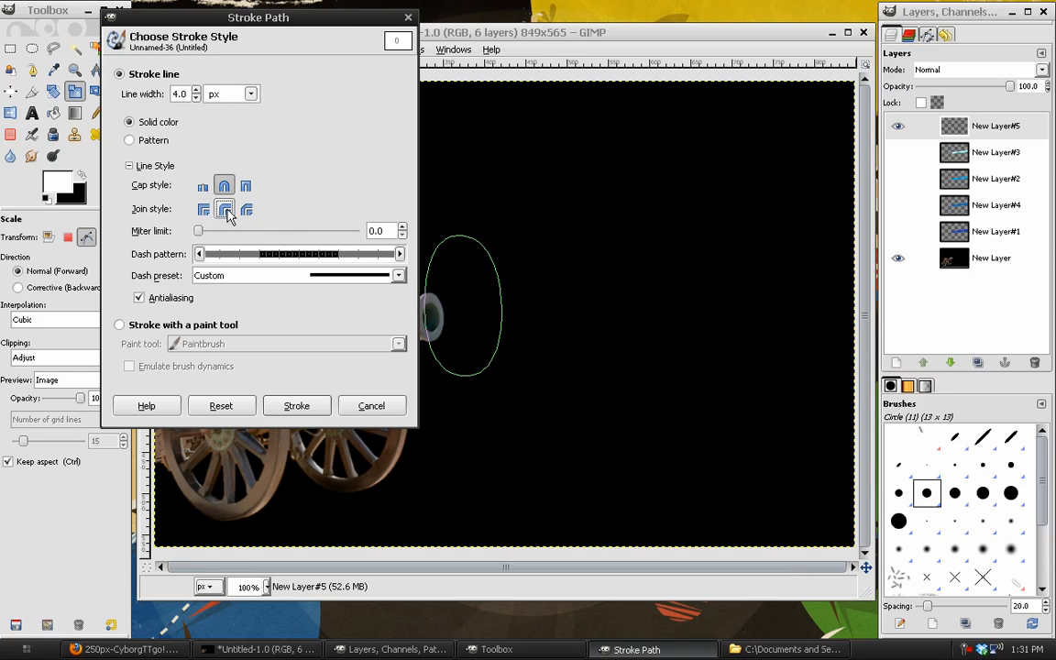
pyautogui.click(296, 407)
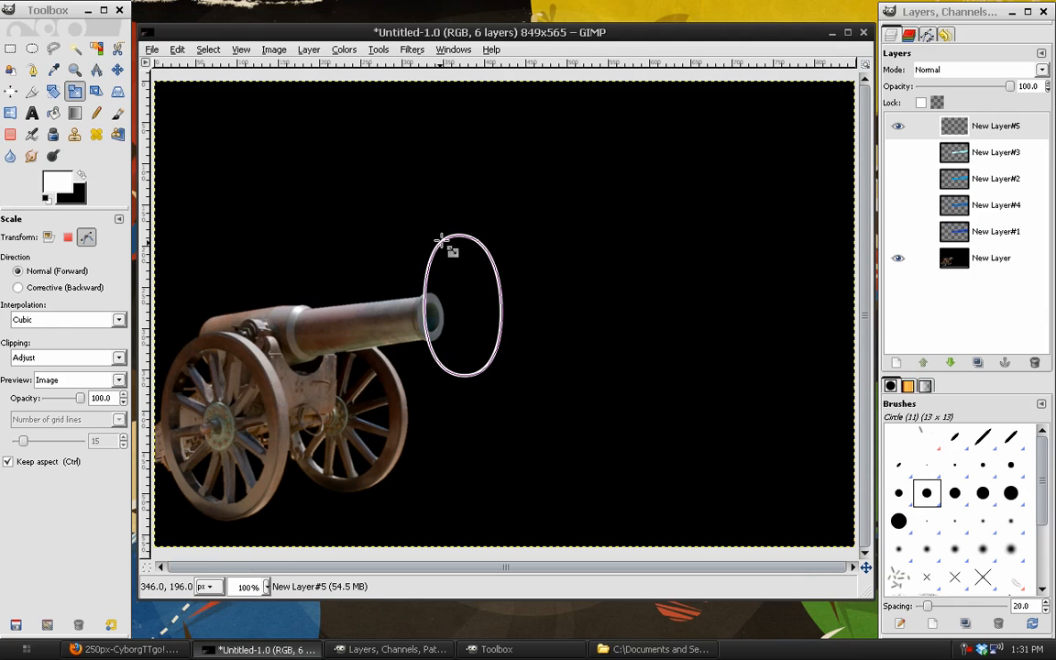
# Inspect the white oval outline up close and undo the path stroke
pyautogui.scroll(1, 240, 589)
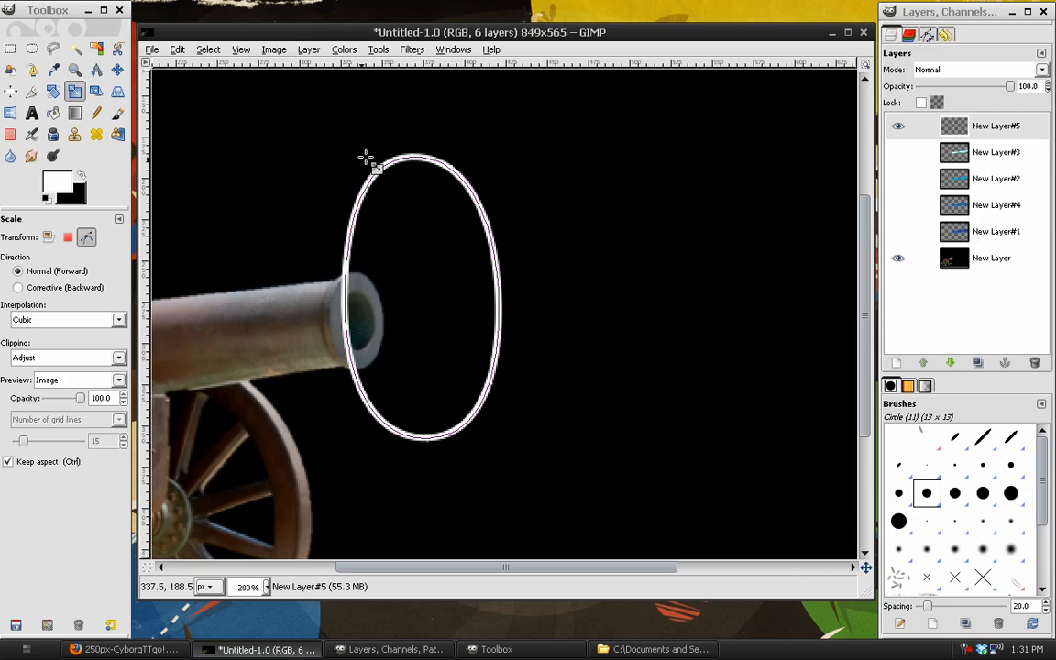
pyautogui.scroll(-1, 245, 587)
pyautogui.click(177, 51)
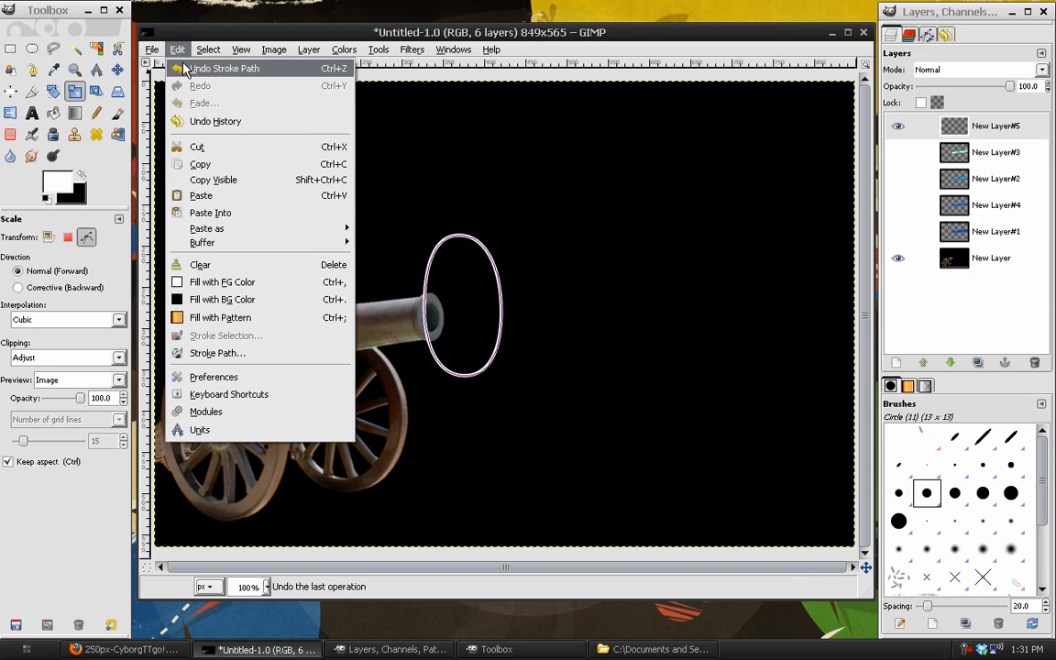
pyautogui.click(188, 68)
# Stroke the oval path with a thicker solid white line and hide the path
pyautogui.click(177, 49)
pyautogui.click(216, 353)
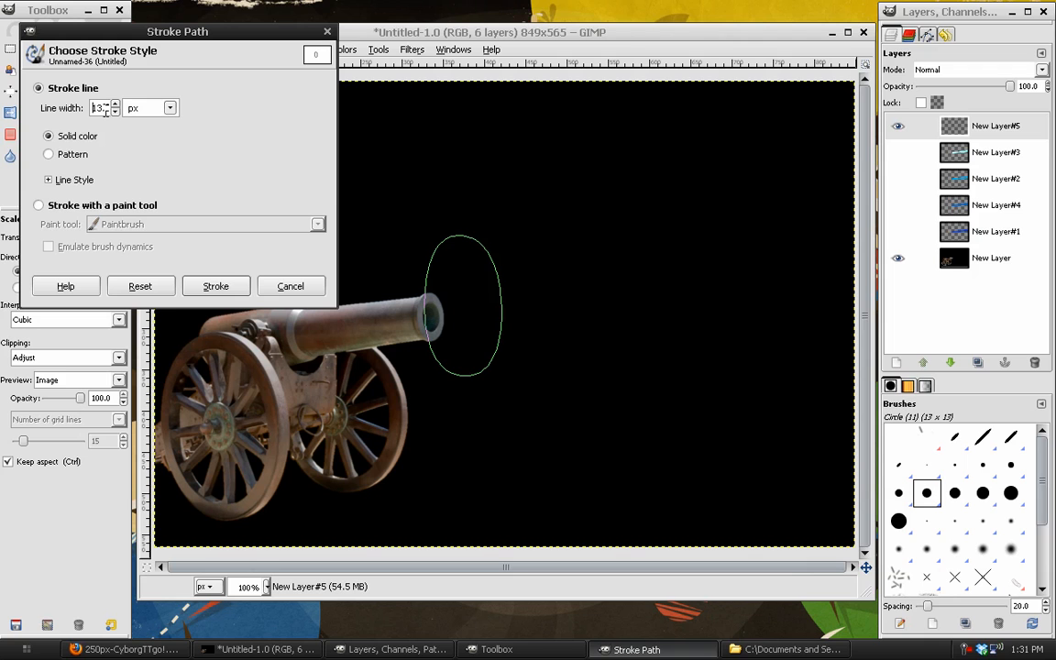
pyautogui.click(214, 286)
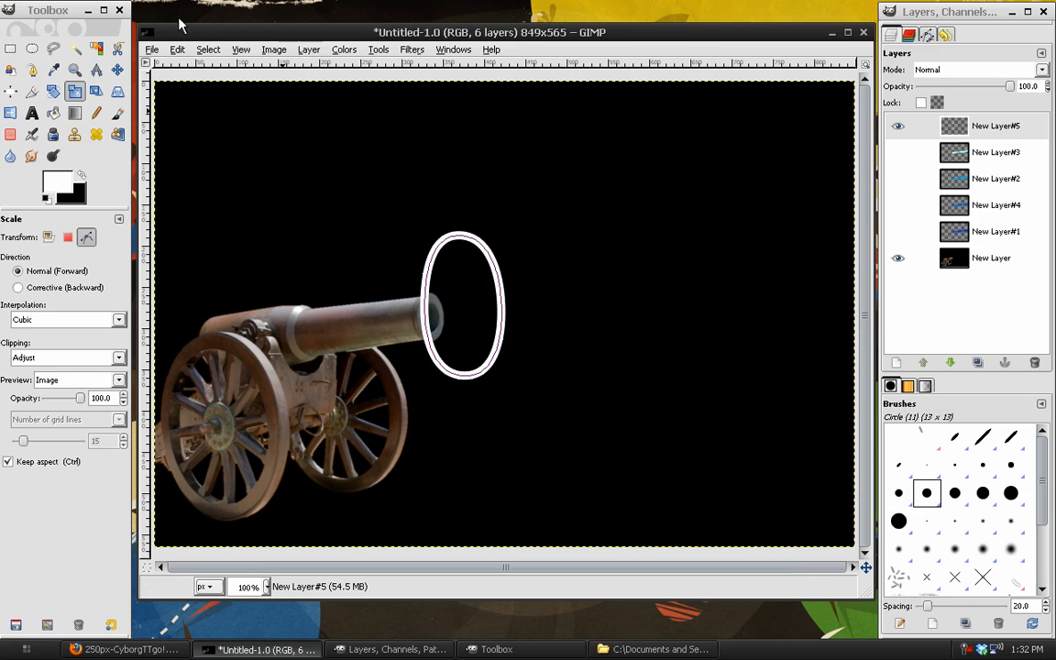
pyautogui.click(926, 34)
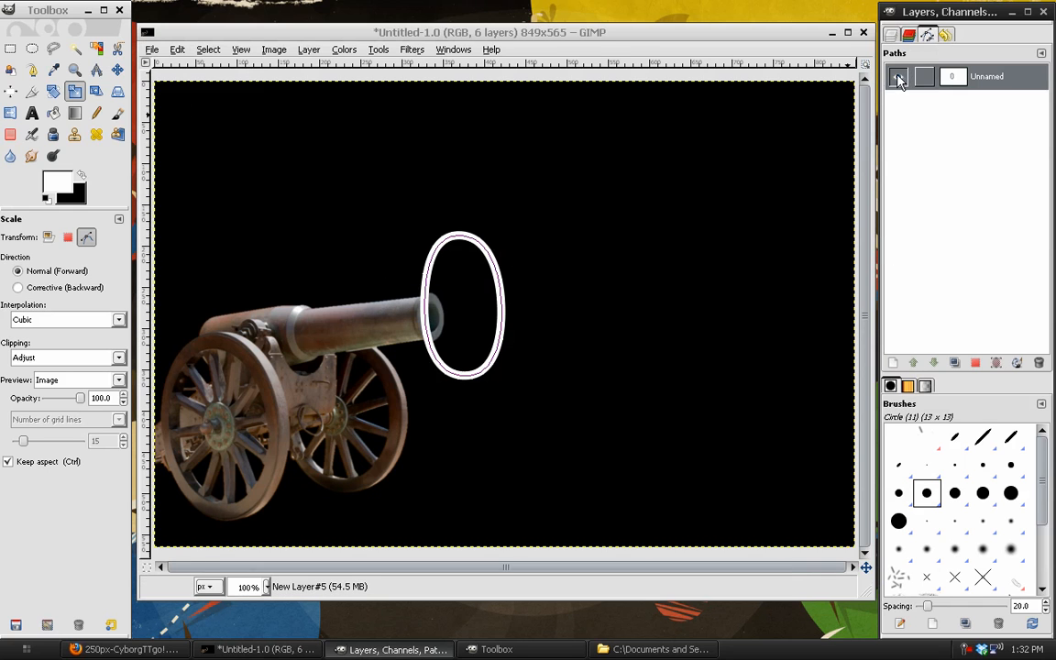
pyautogui.click(898, 80)
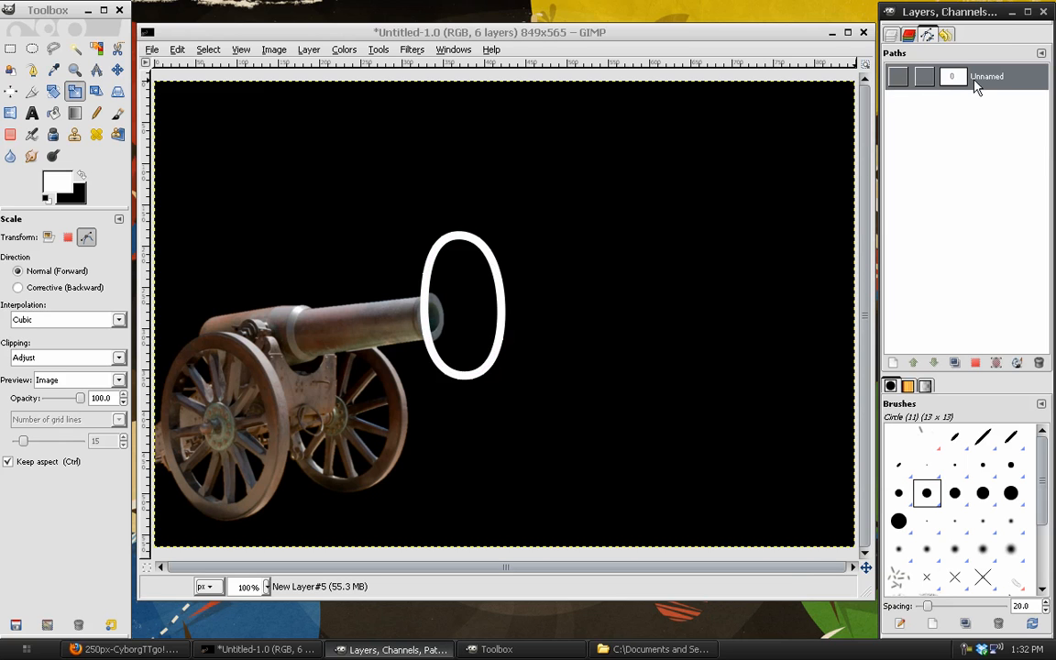
# Make the four hidden beam layers visible again beneath the ring layer
pyautogui.click(892, 37)
pyautogui.click(898, 231)
pyautogui.click(898, 205)
pyautogui.click(898, 179)
pyautogui.click(898, 153)
# Move the white ring to the far end of the beam, autocropping its layer to the ring's bounds
pyautogui.click(117, 69)
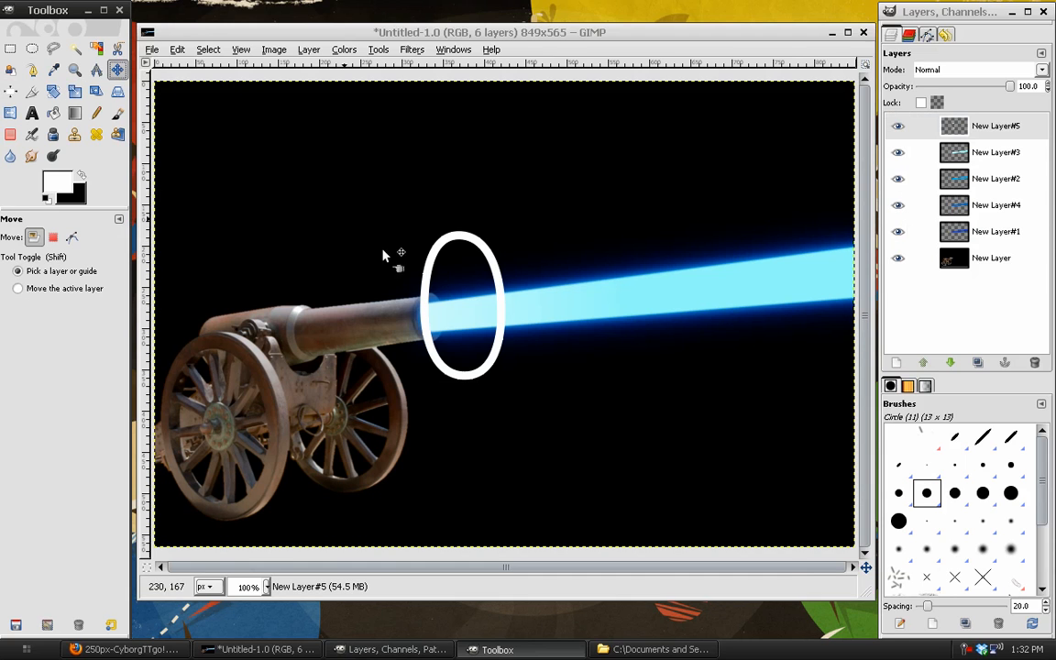
pyautogui.moveTo(427, 267); pyautogui.dragTo(637, 257)
pyautogui.click(308, 50)
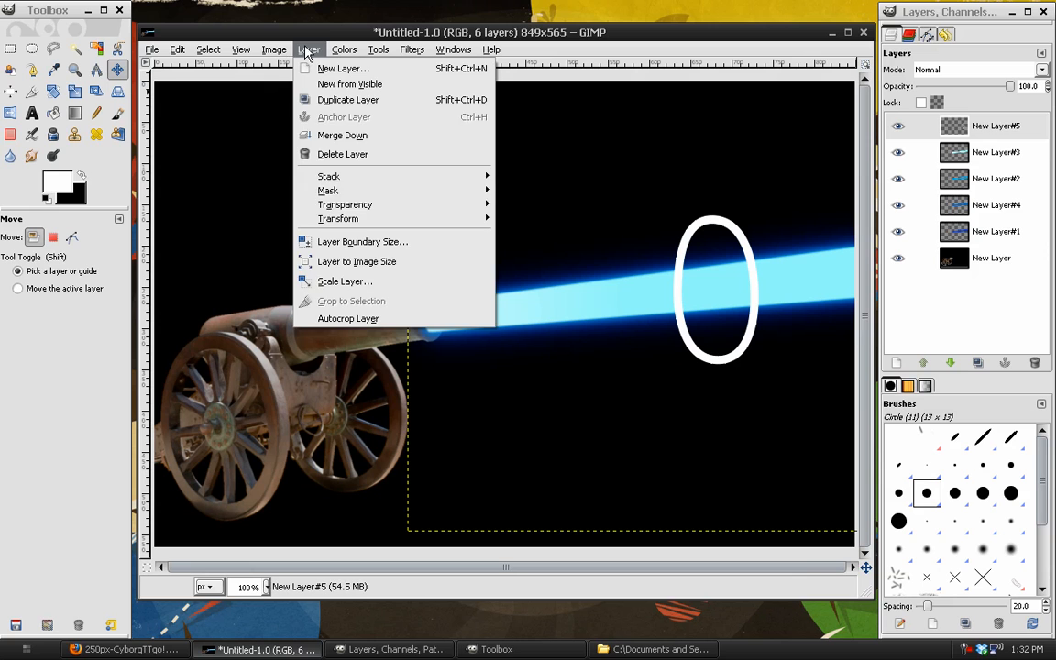
pyautogui.click(333, 321)
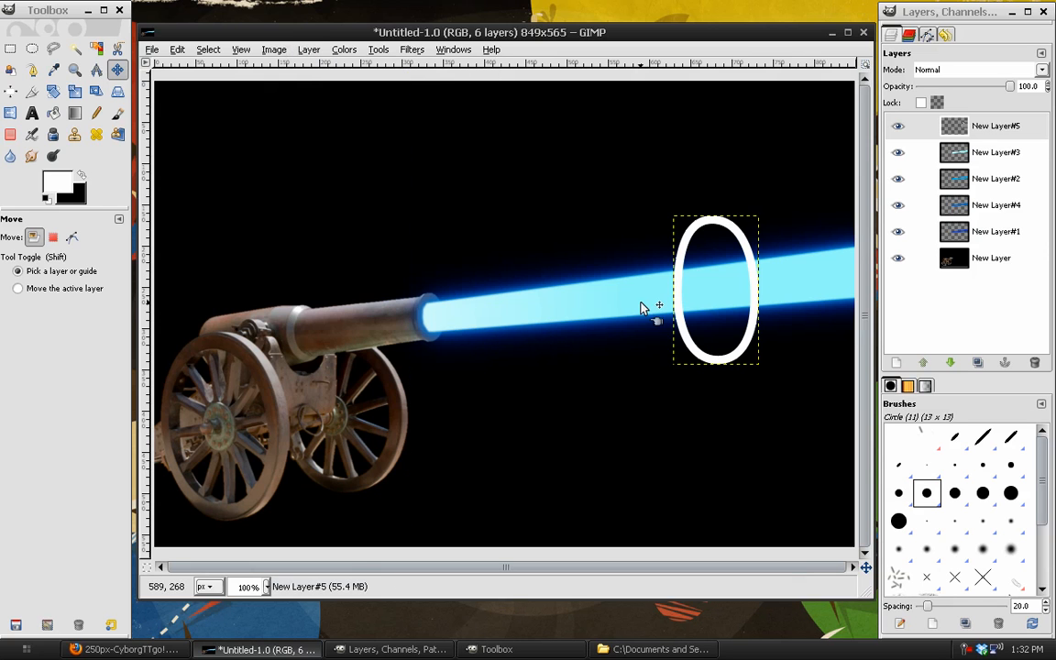
pyautogui.moveTo(684, 336); pyautogui.dragTo(765, 325)
# Scale the ring layer proportionally to 65 × 113 px and center it on the far end of the beam
pyautogui.click(74, 91)
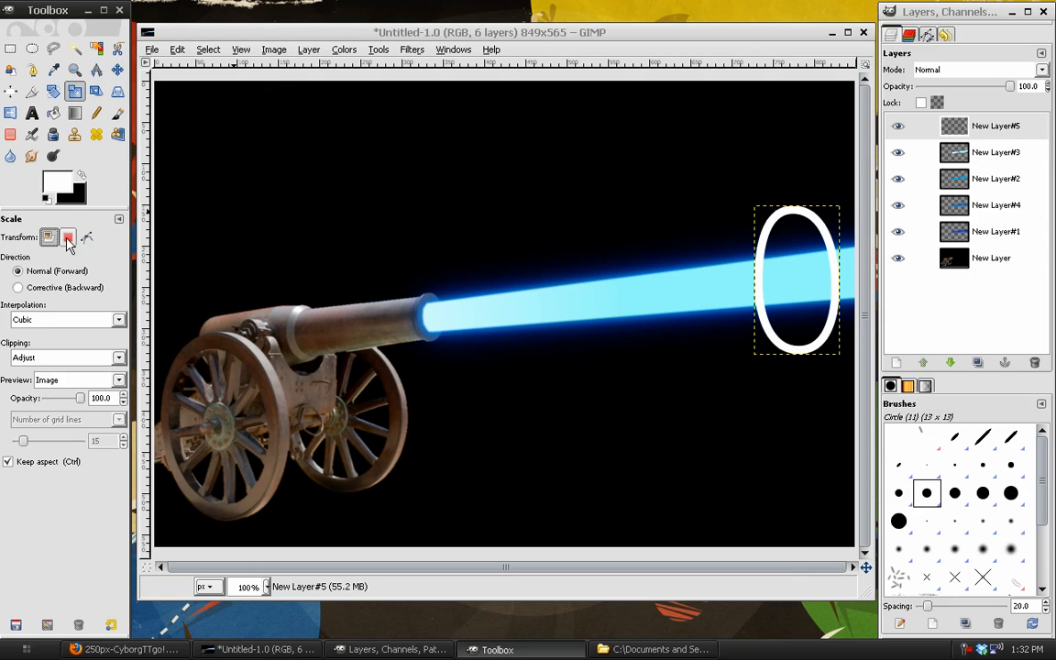
pyautogui.click(781, 267)
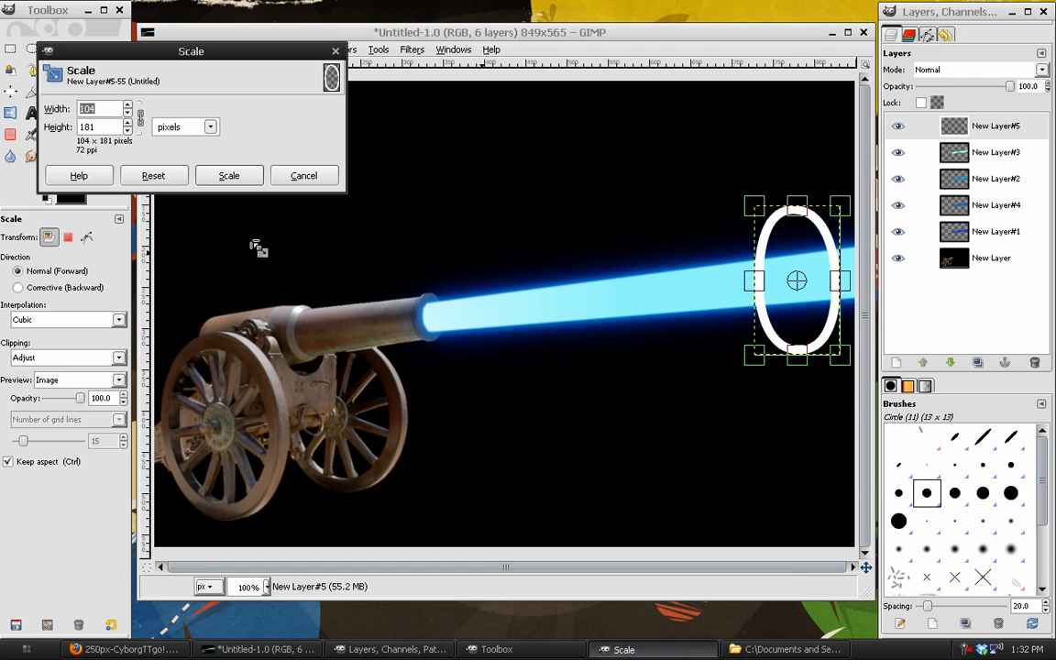
pyautogui.moveTo(744, 209); pyautogui.dragTo(808, 269)
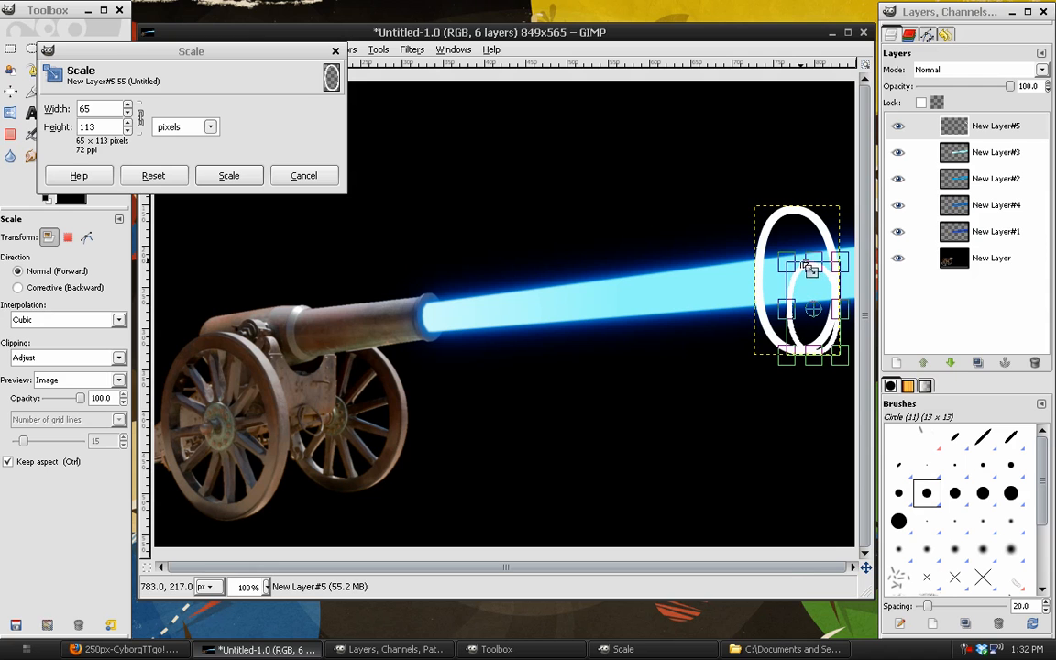
pyautogui.click(253, 175)
pyautogui.click(118, 69)
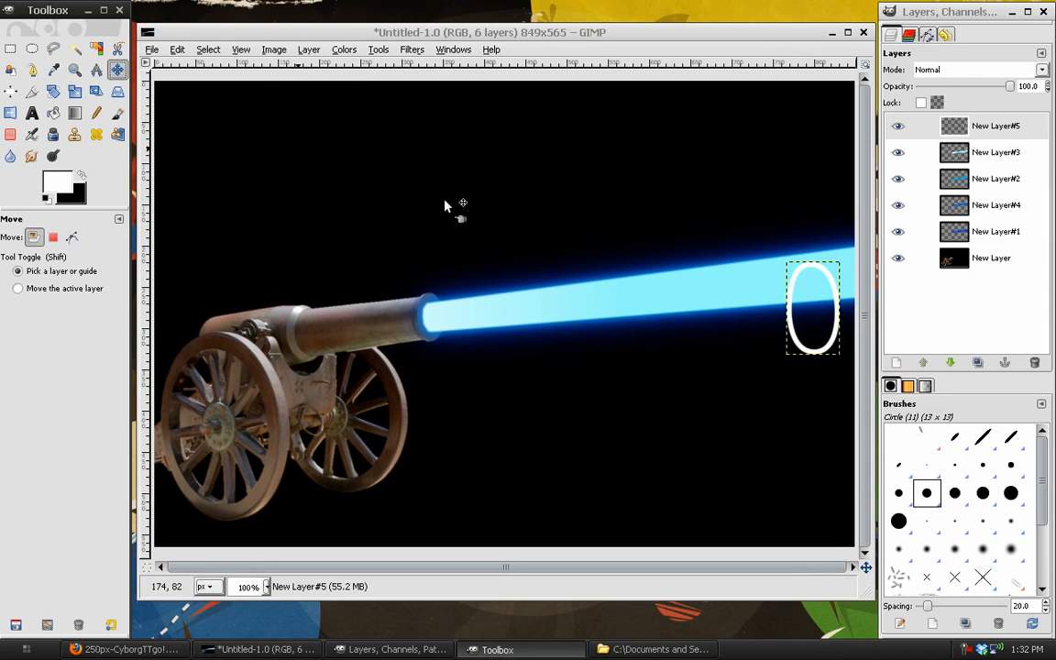
pyautogui.moveTo(819, 355); pyautogui.dragTo(813, 326)
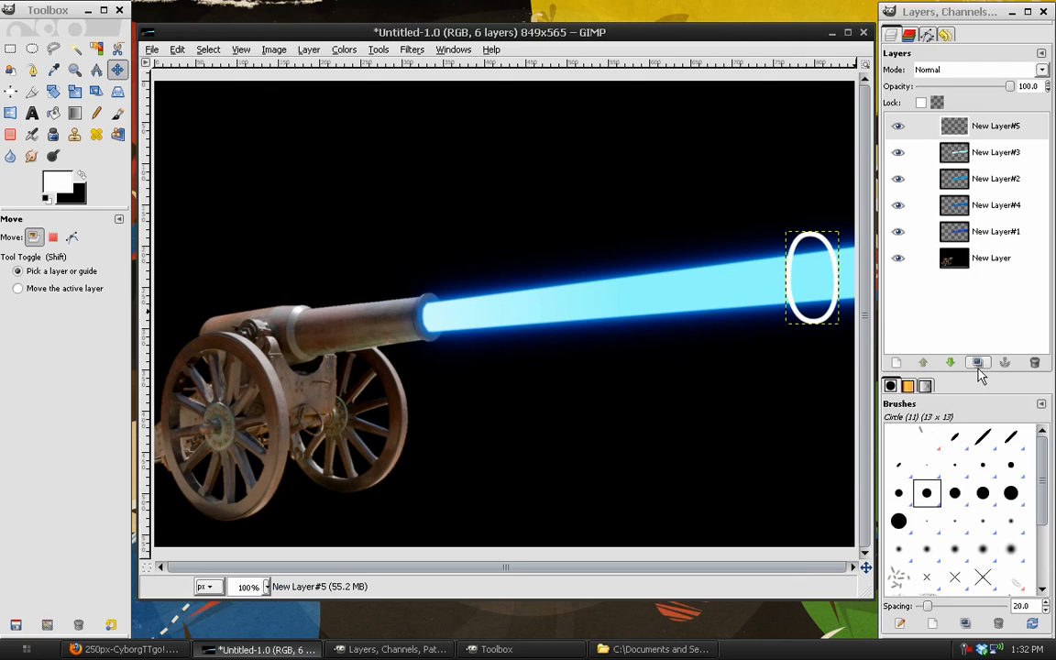
# Duplicate the ring, move the copy along the beam toward the cannon, and scale it down slightly in proportion
pyautogui.click(977, 363)
pyautogui.moveTo(760, 303); pyautogui.dragTo(700, 317)
pyautogui.click(74, 90)
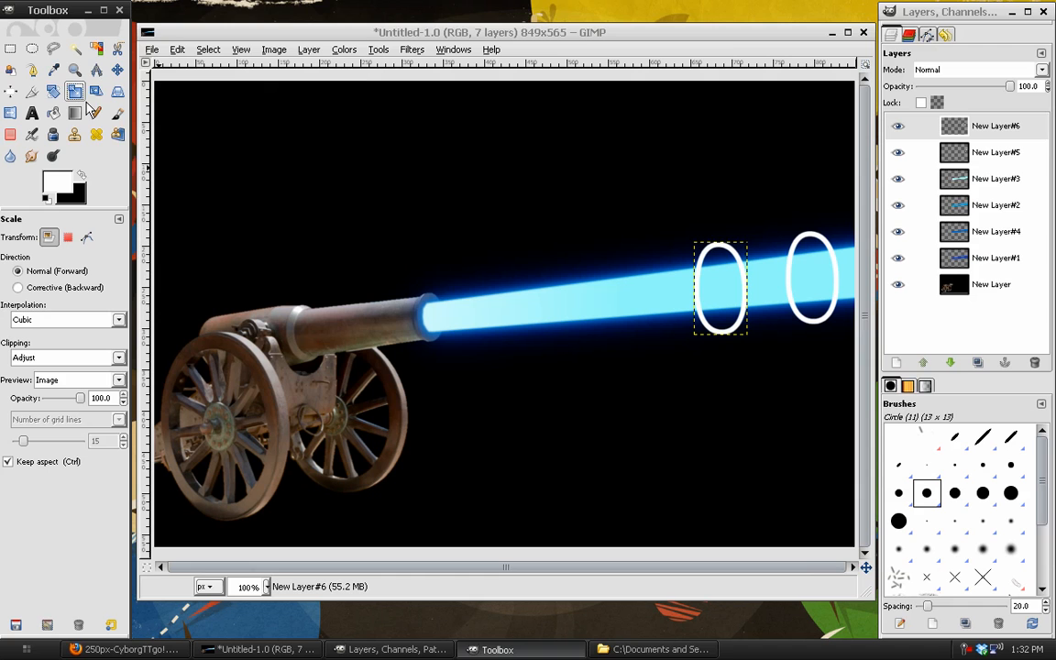
pyautogui.click(712, 296)
pyautogui.moveTo(685, 253); pyautogui.dragTo(693, 265)
pyautogui.click(247, 195)
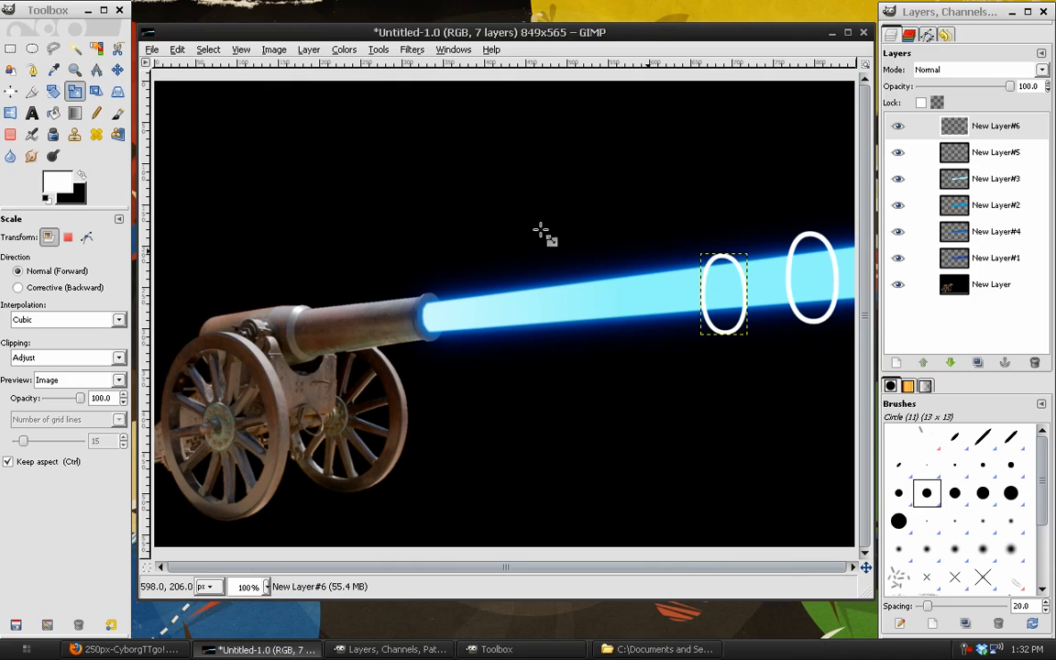
# Duplicate the smaller ring and place the copy further along the beam toward the muzzle
pyautogui.click(117, 69)
pyautogui.hotkey('shift', 'ctrl', 'd')
pyautogui.moveTo(715, 325); pyautogui.dragTo(630, 328)
pyautogui.moveTo(630, 326); pyautogui.dragTo(639, 326)
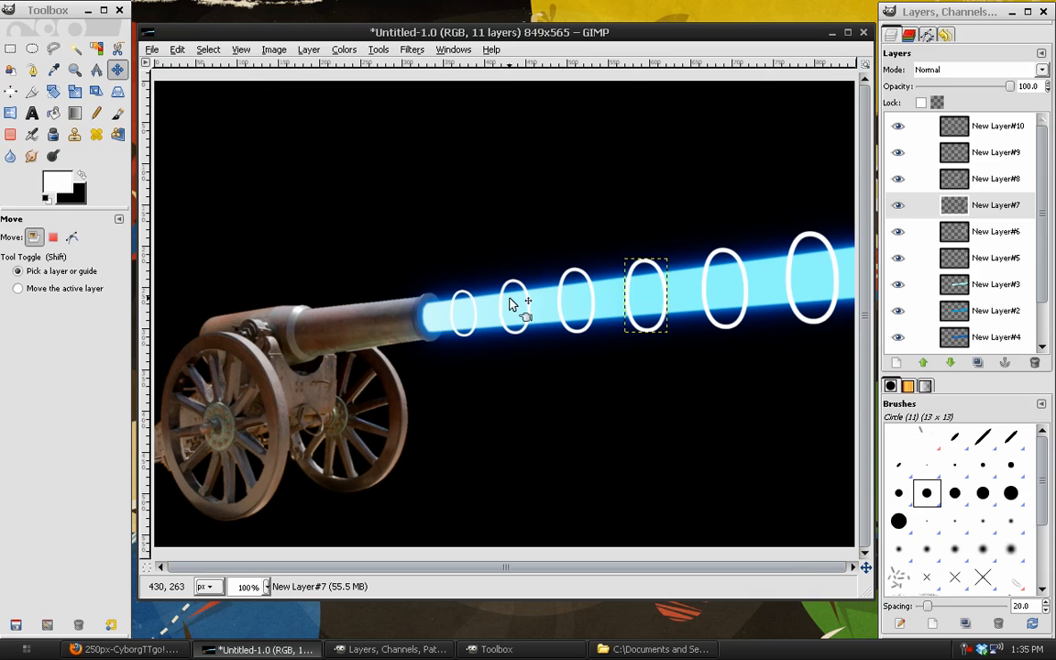
# Merge all six ring layers into one layer and expand that layer to the image size
pyautogui.click(996, 235)
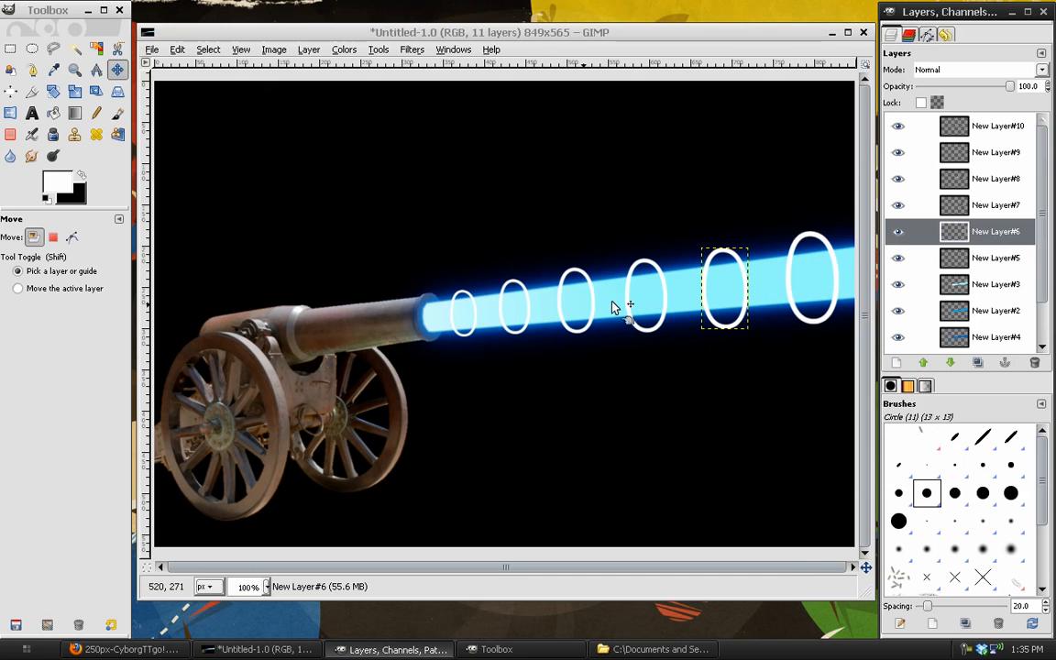
pyautogui.click(980, 201)
pyautogui.rightClick(980, 202)
pyautogui.click(898, 309)
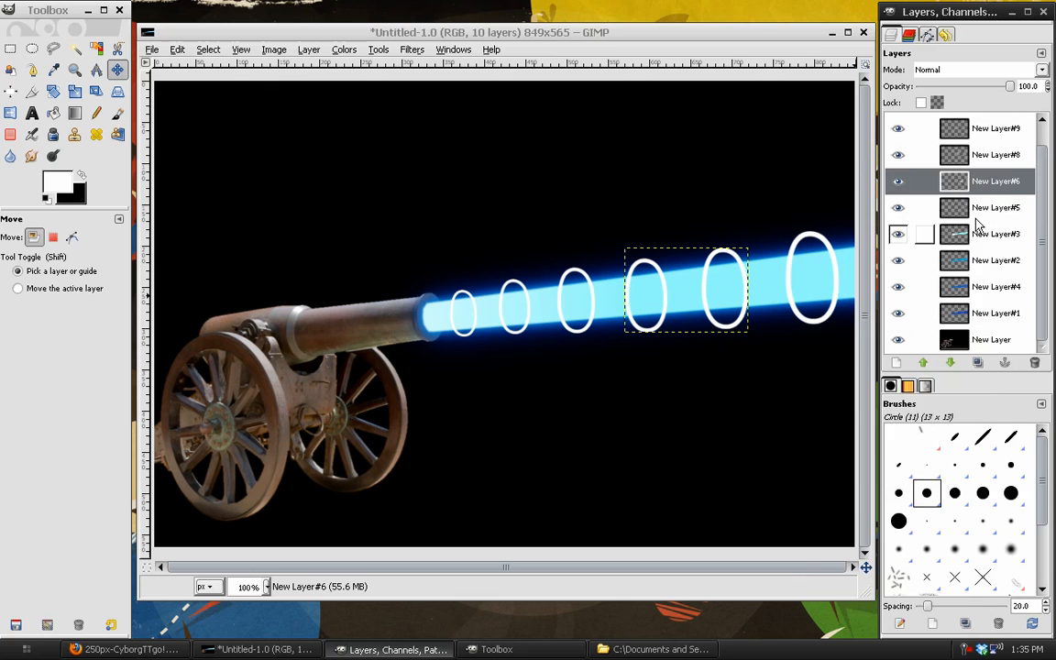
pyautogui.rightClick(983, 186)
pyautogui.click(878, 290)
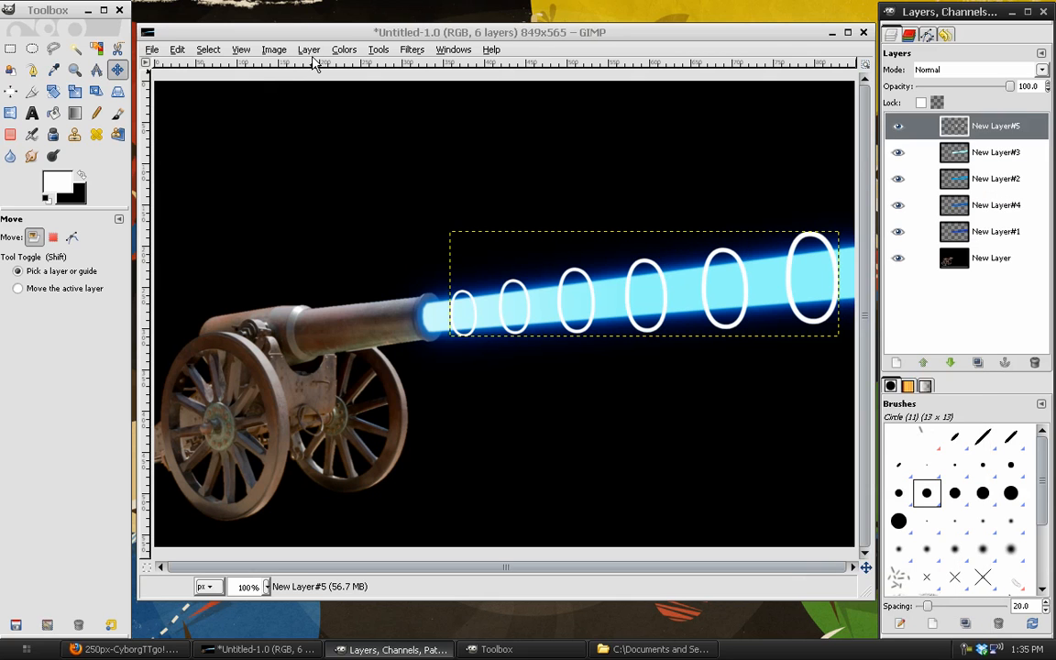
pyautogui.click(308, 49)
pyautogui.click(334, 267)
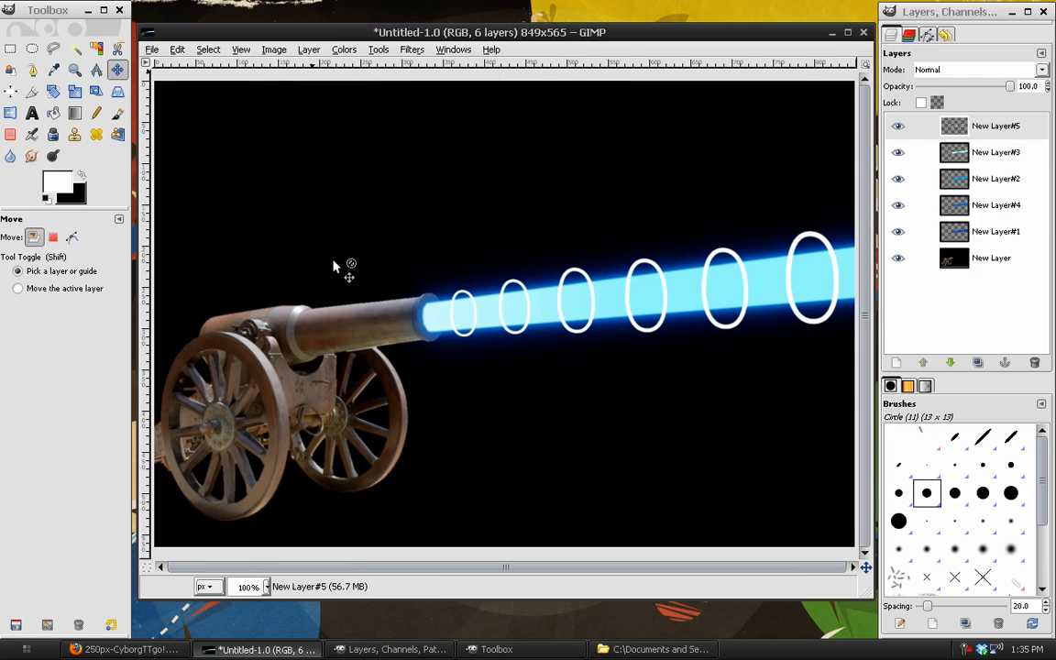
# Create a selection from the alpha of the cyan beam core layer, New Layer#3
pyautogui.scroll(2, 242, 588)
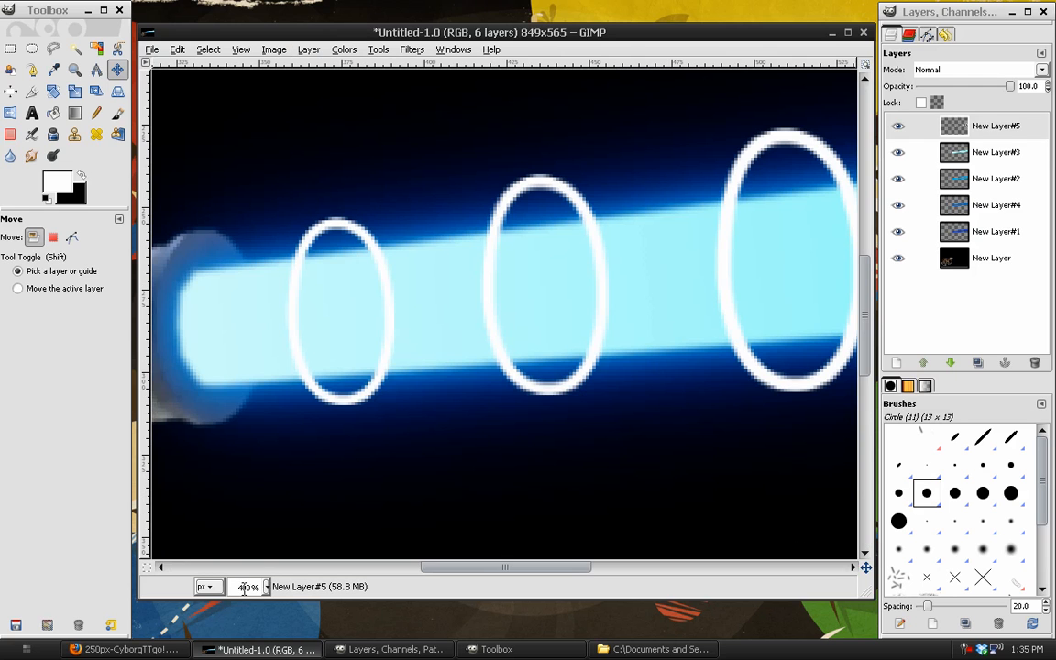
pyautogui.scroll(-2, 240, 593)
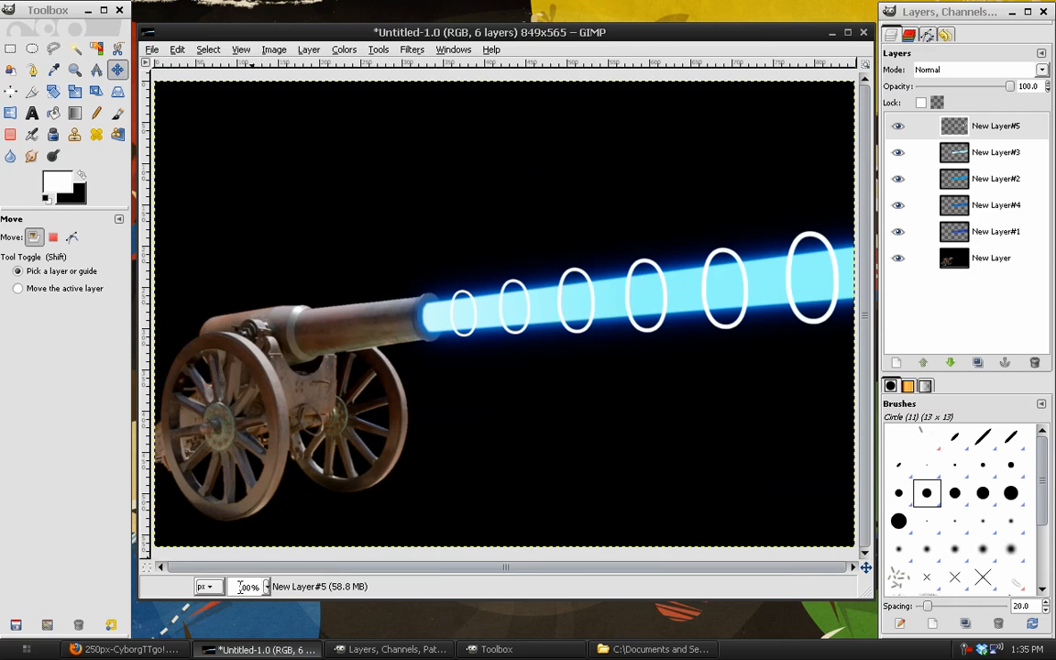
pyautogui.click(136, 649)
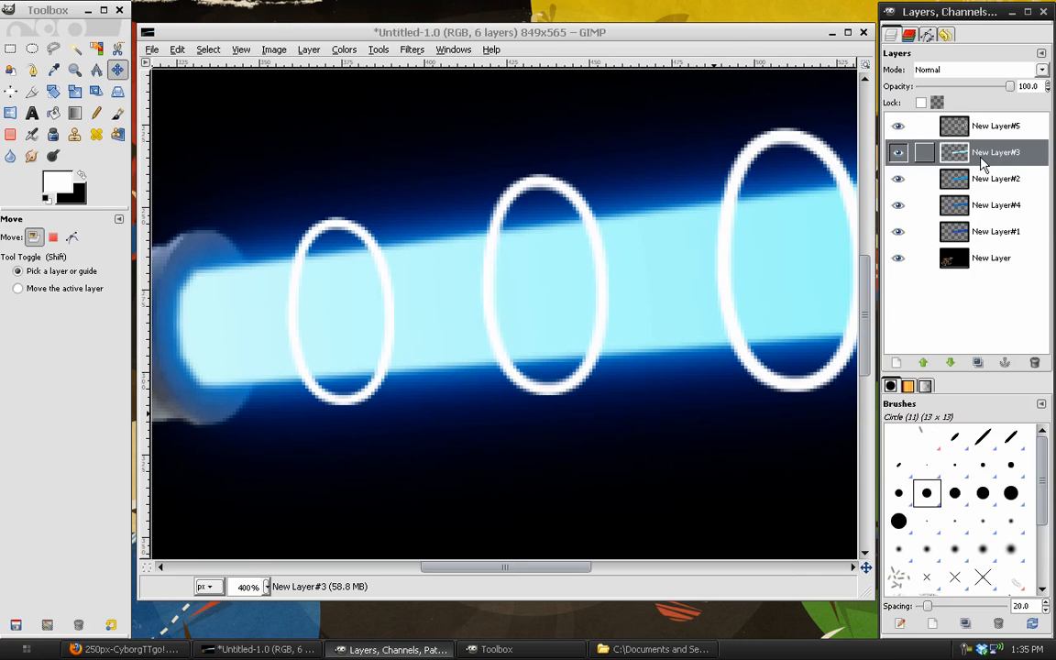
pyautogui.rightClick(962, 161)
pyautogui.click(857, 532)
pyautogui.moveTo(447, 307); pyautogui.dragTo(395, 302)
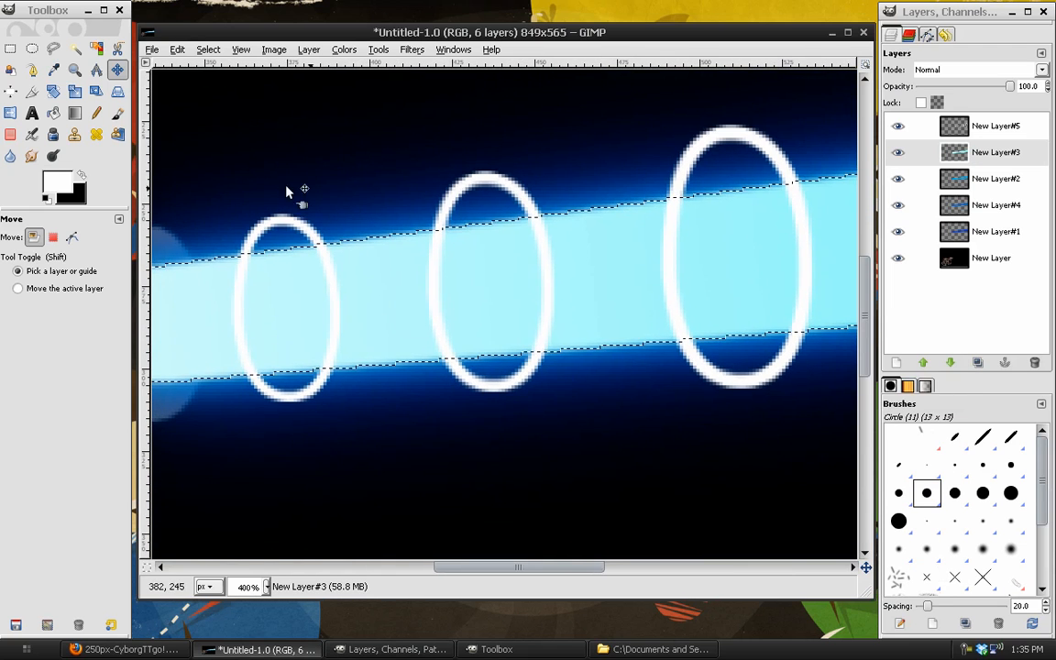
# Set up the Eraser with the Circle (19) brush
pyautogui.click(11, 135)
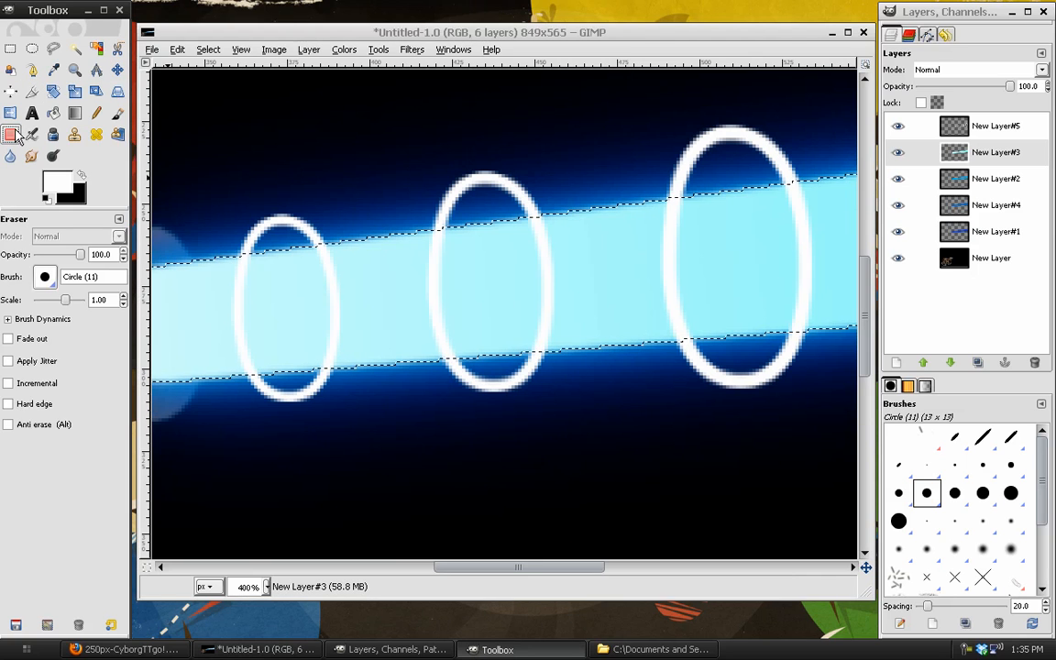
pyautogui.click(45, 276)
pyautogui.click(110, 347)
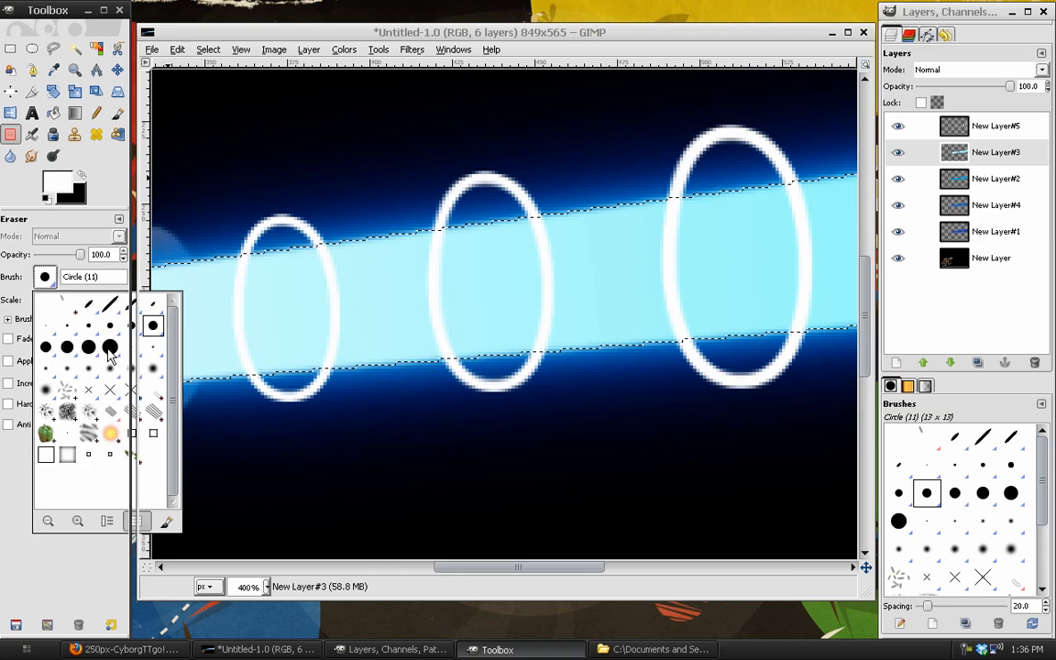
pyautogui.moveTo(332, 287); pyautogui.dragTo(328, 268)
pyautogui.click(177, 50)
pyautogui.click(202, 66)
# On the ring layer, erase each ring's far side from the cannon within the beam selection, and clear the selection
pyautogui.click(988, 135)
pyautogui.moveTo(324, 288); pyautogui.dragTo(333, 361)
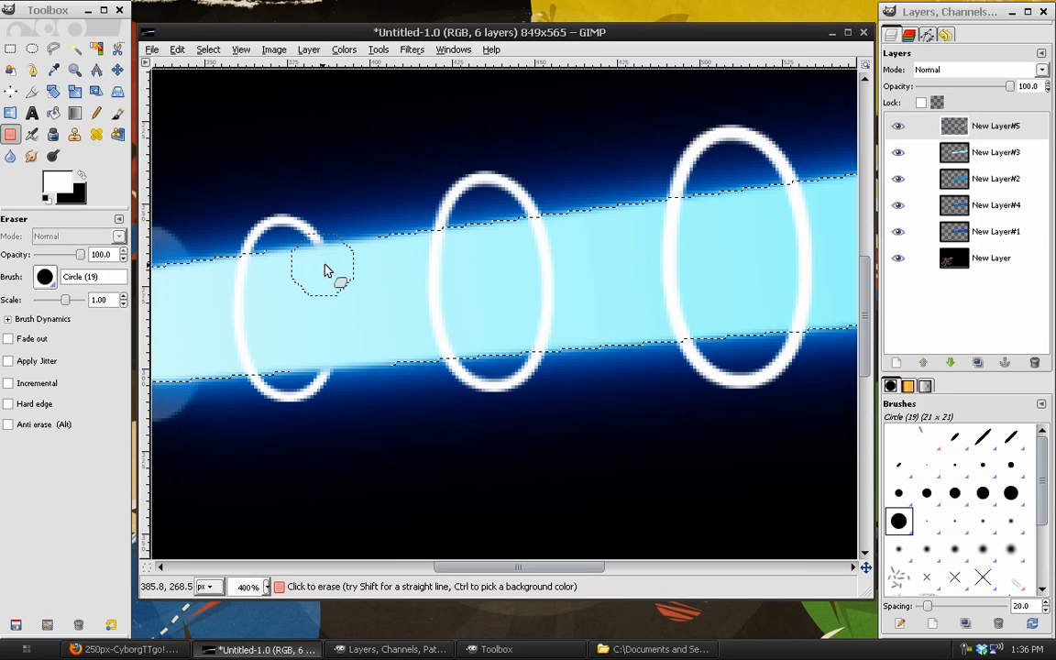
pyautogui.hscroll(5, 549, 247)
pyautogui.click(208, 49)
pyautogui.click(233, 87)
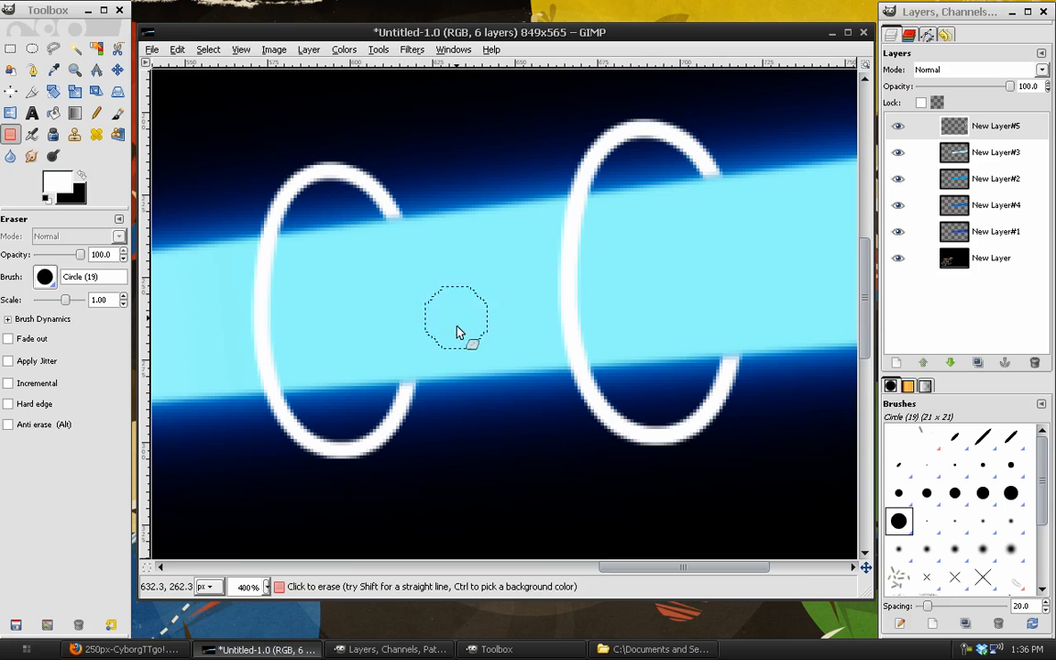
# Sharpen the ring edges with Levels by lowering the high input level of the Alpha channel
pyautogui.press('1')
pyautogui.click(344, 49)
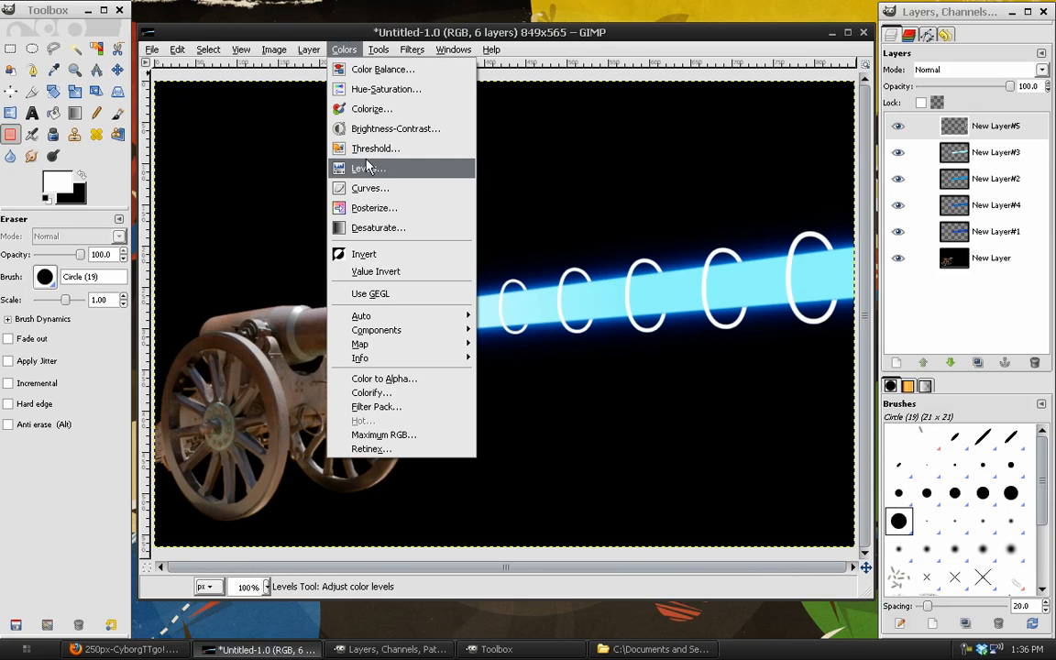
pyautogui.press('Return')
pyautogui.click(125, 127)
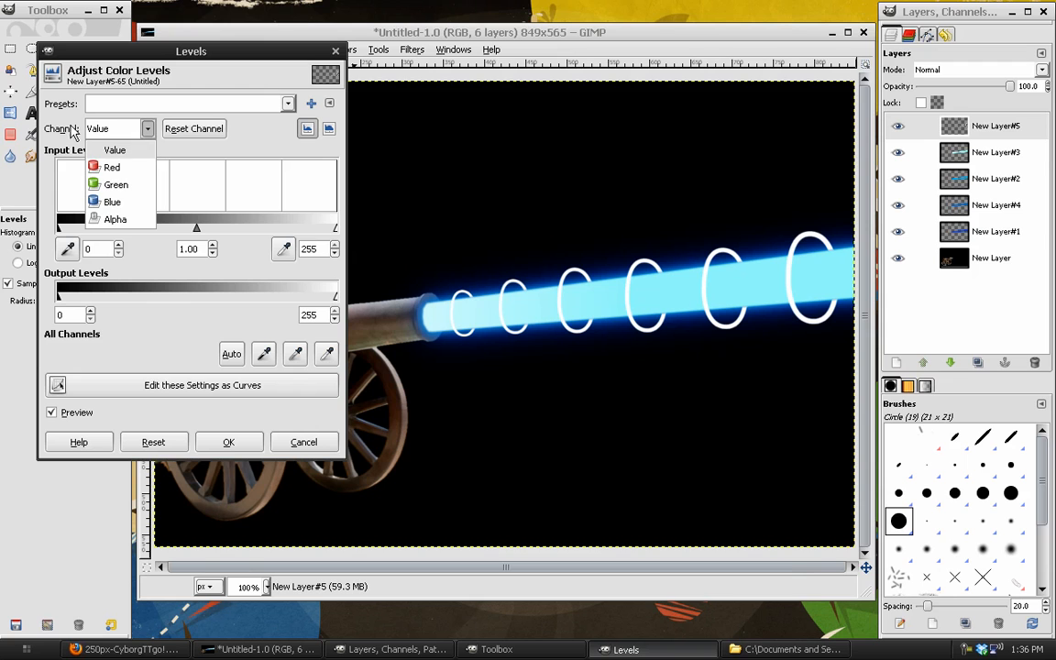
pyautogui.click(125, 219)
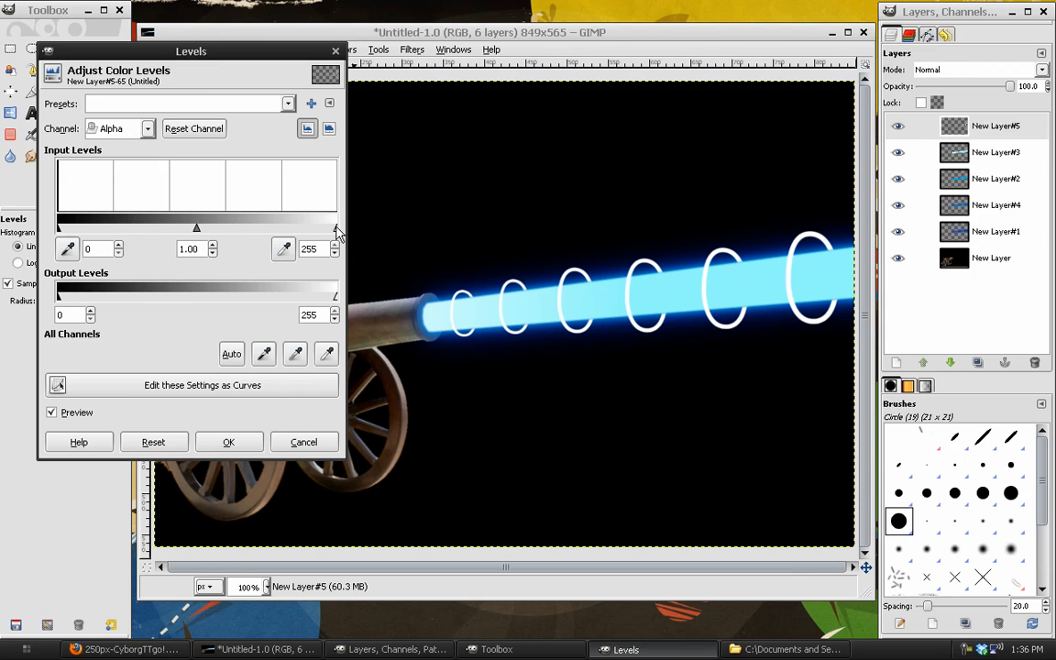
pyautogui.moveTo(335, 234); pyautogui.dragTo(177, 230)
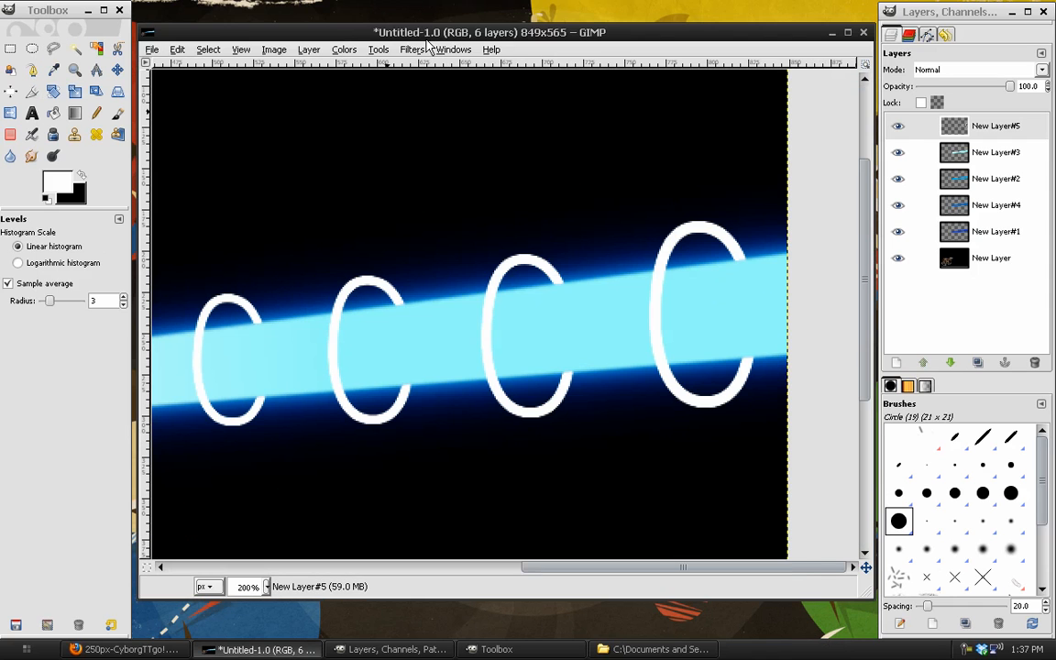
# Soften the ring layer with a Gaussian Blur, reducing the radius from the preset value
pyautogui.click(418, 50)
pyautogui.moveTo(594, 144)
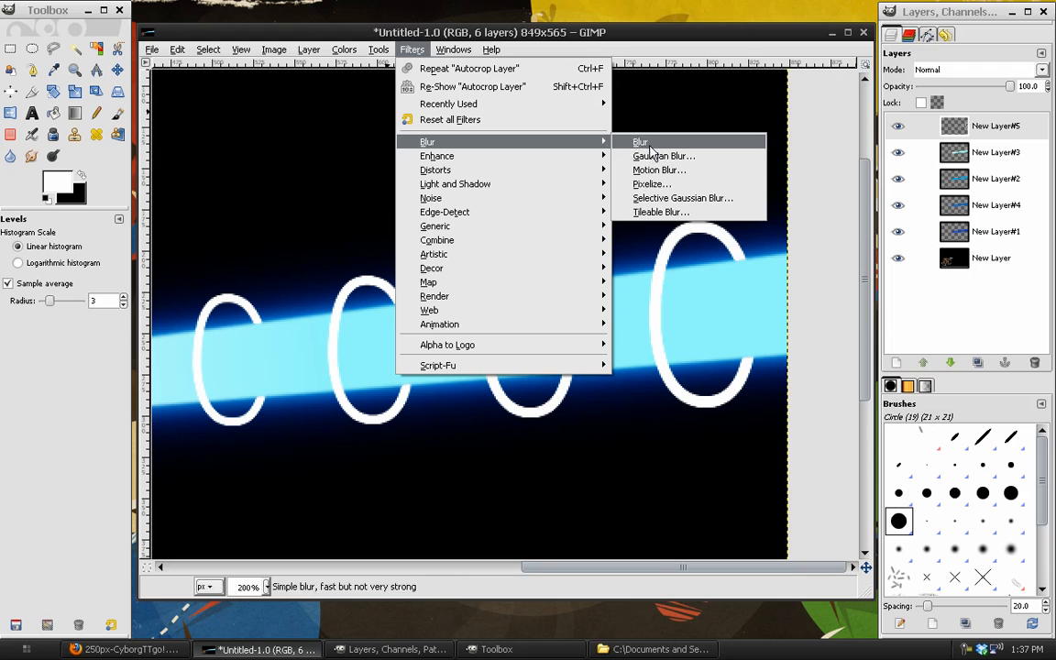
pyautogui.click(649, 157)
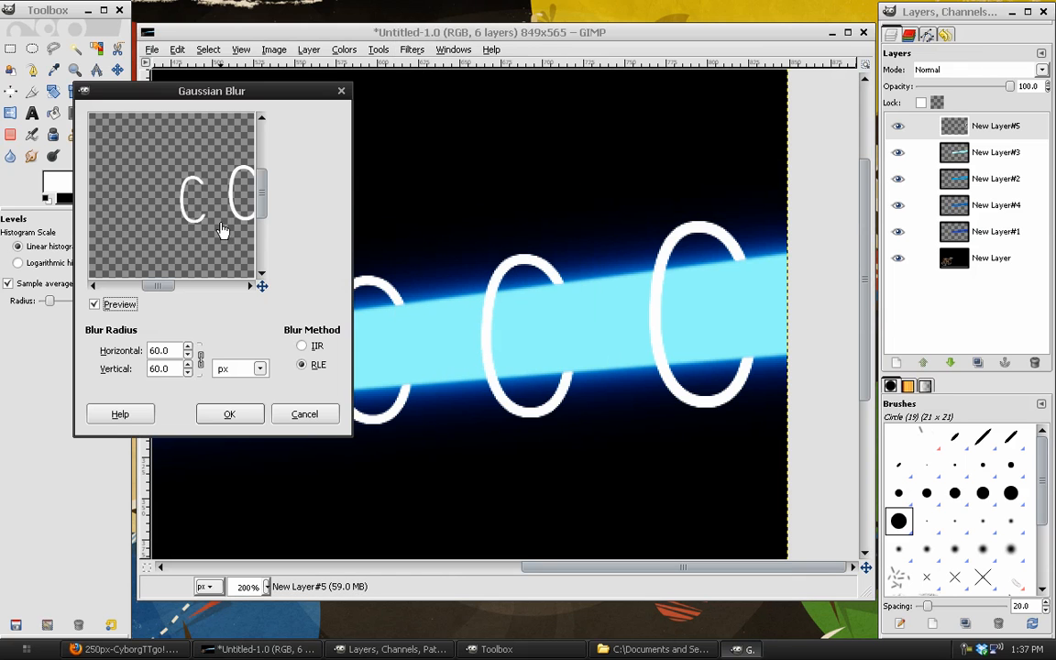
pyautogui.click(187, 355)
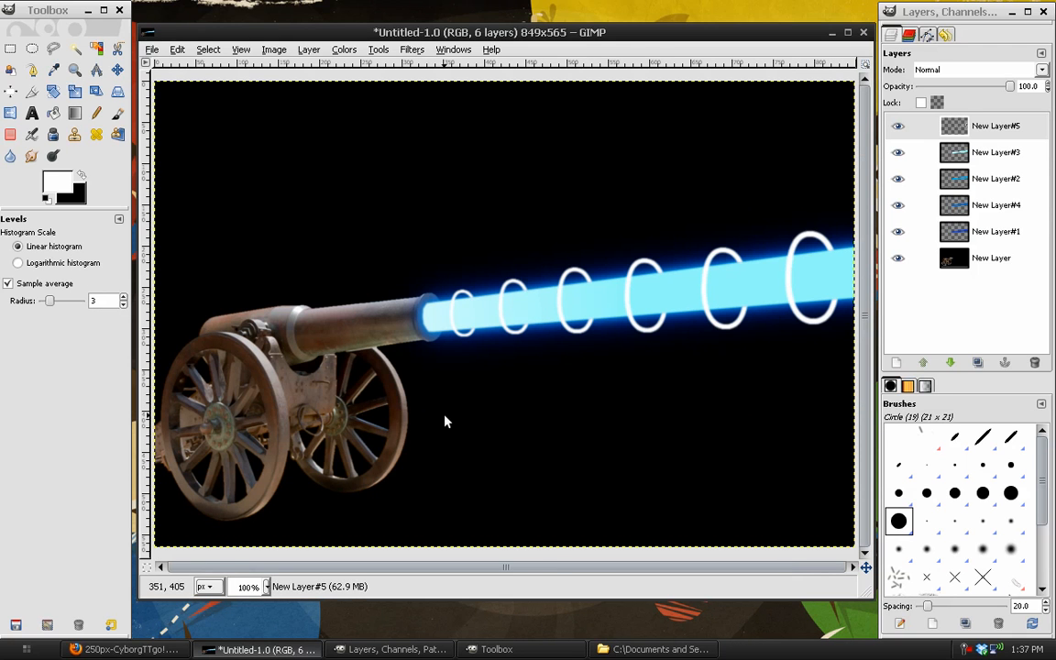
pyautogui.click(128, 649)
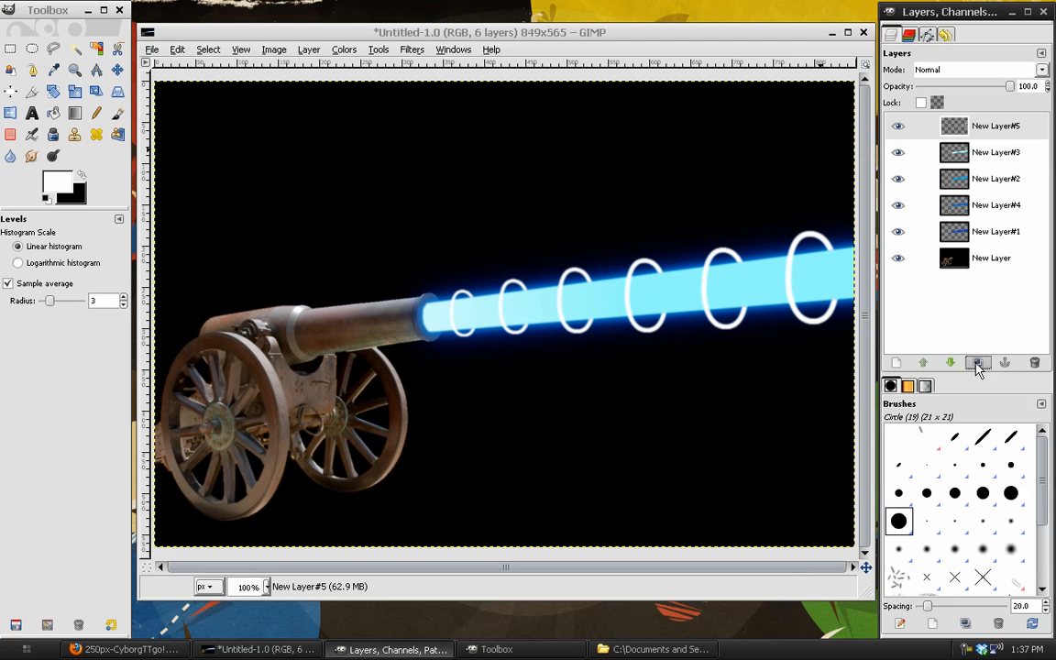
# Keep a hidden duplicate of the ring layer and apply a Gaussian Blur to the original, New Layer#5
pyautogui.keyDown('shift'); pyautogui.click(896, 362); pyautogui.keyUp('shift')
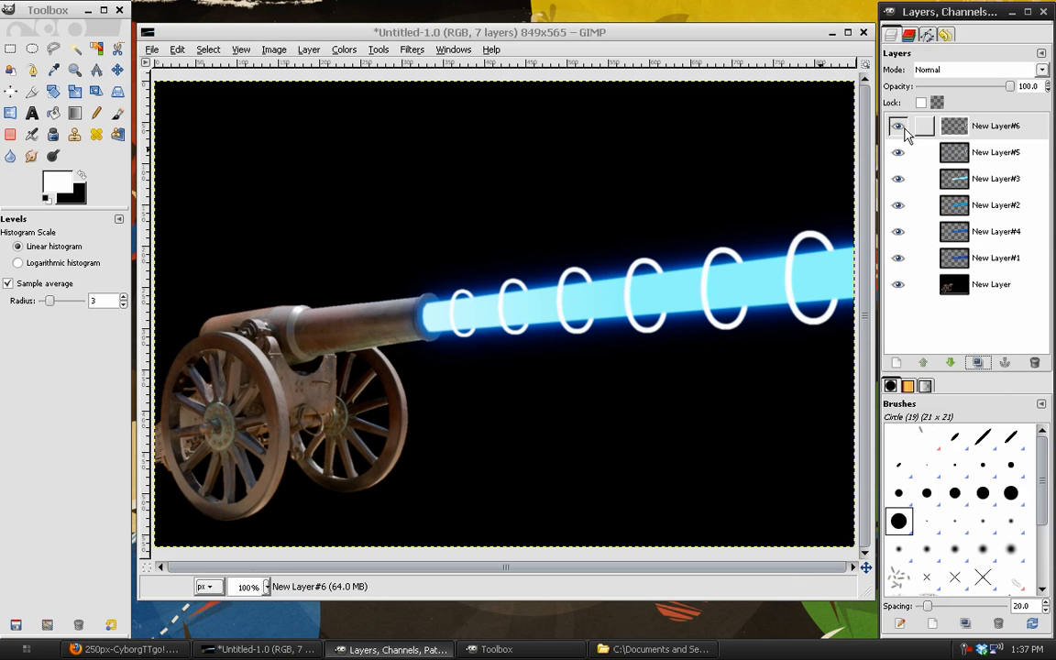
pyautogui.click(898, 126)
pyautogui.click(916, 152)
pyautogui.click(411, 48)
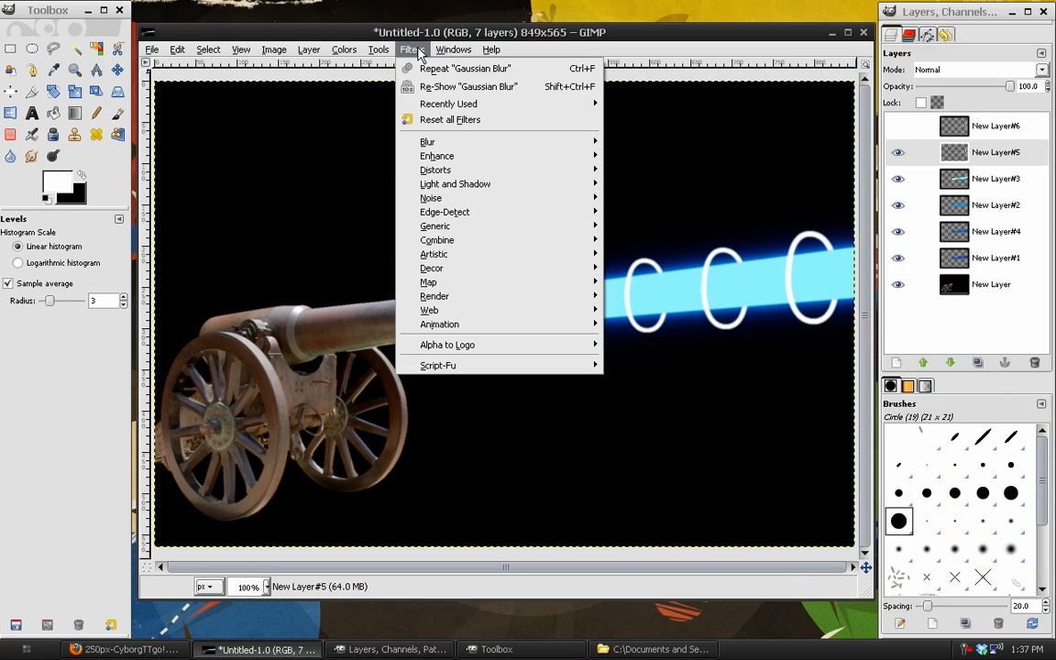
pyautogui.click(484, 88)
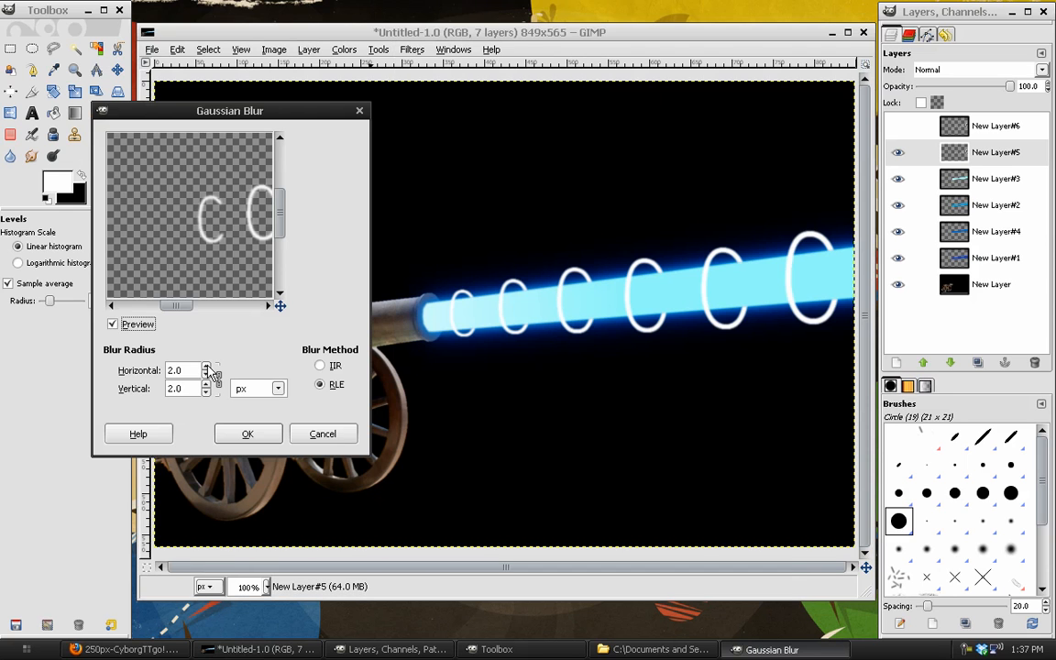
pyautogui.click(207, 366)
pyautogui.click(206, 374)
pyautogui.click(248, 433)
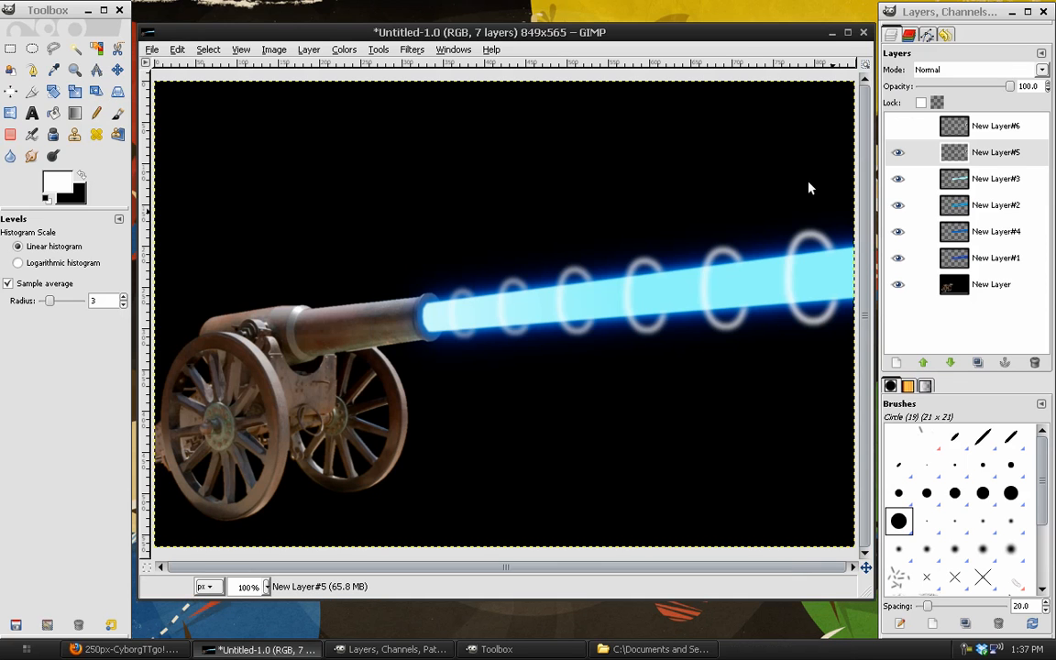
# Keep a hidden duplicate of the blurred ring layer and apply another Gaussian Blur to New Layer#5
pyautogui.click(978, 363)
pyautogui.click(898, 152)
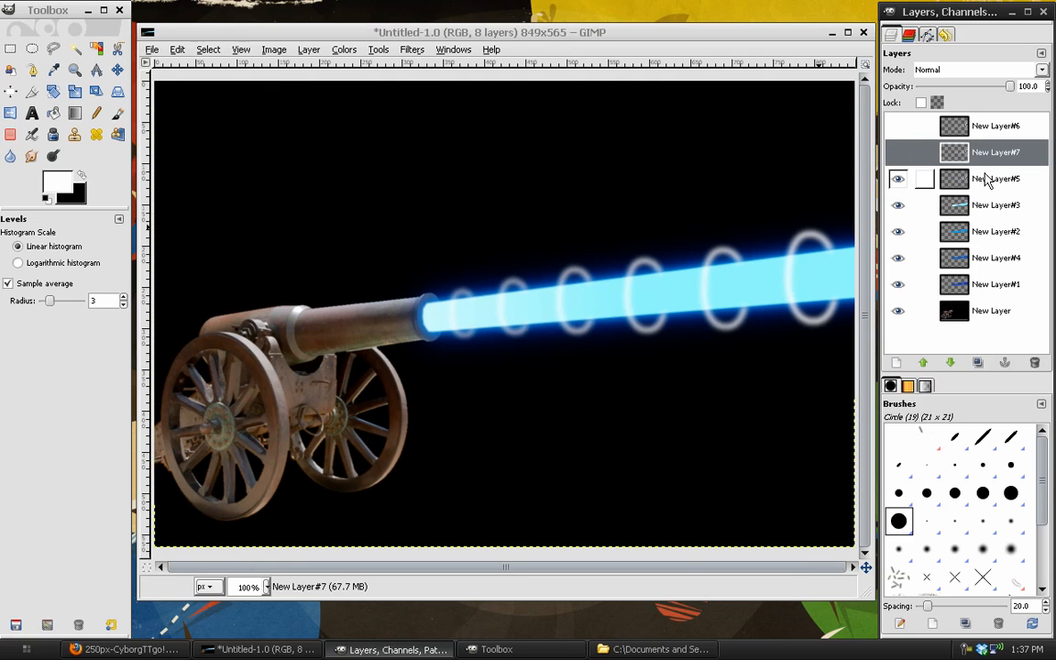
pyautogui.click(985, 179)
pyautogui.click(412, 49)
pyautogui.click(450, 87)
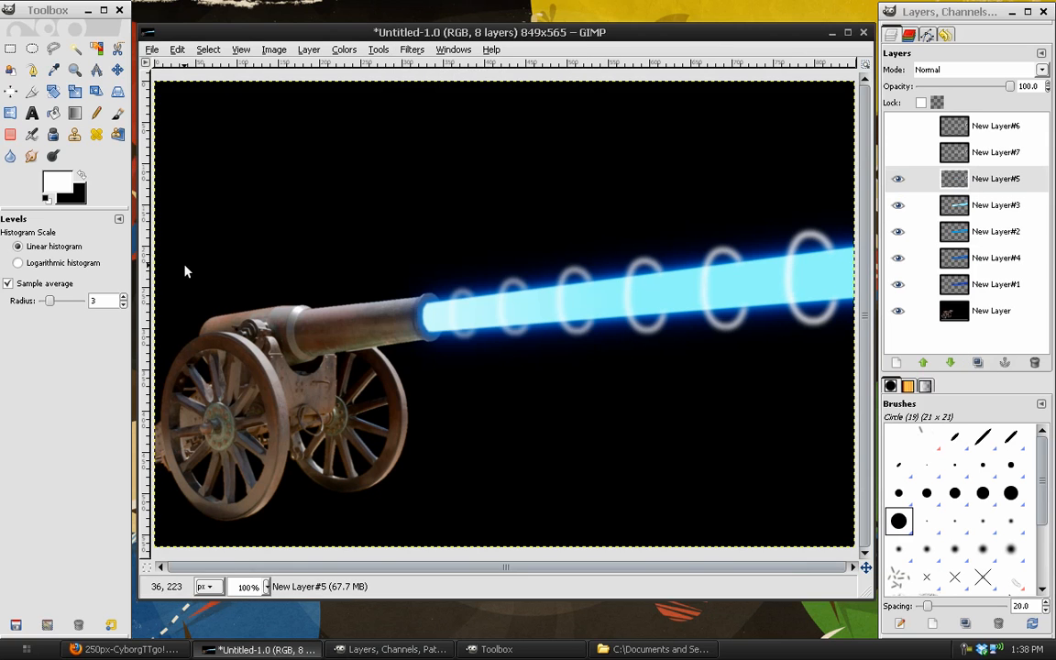
pyautogui.click(268, 449)
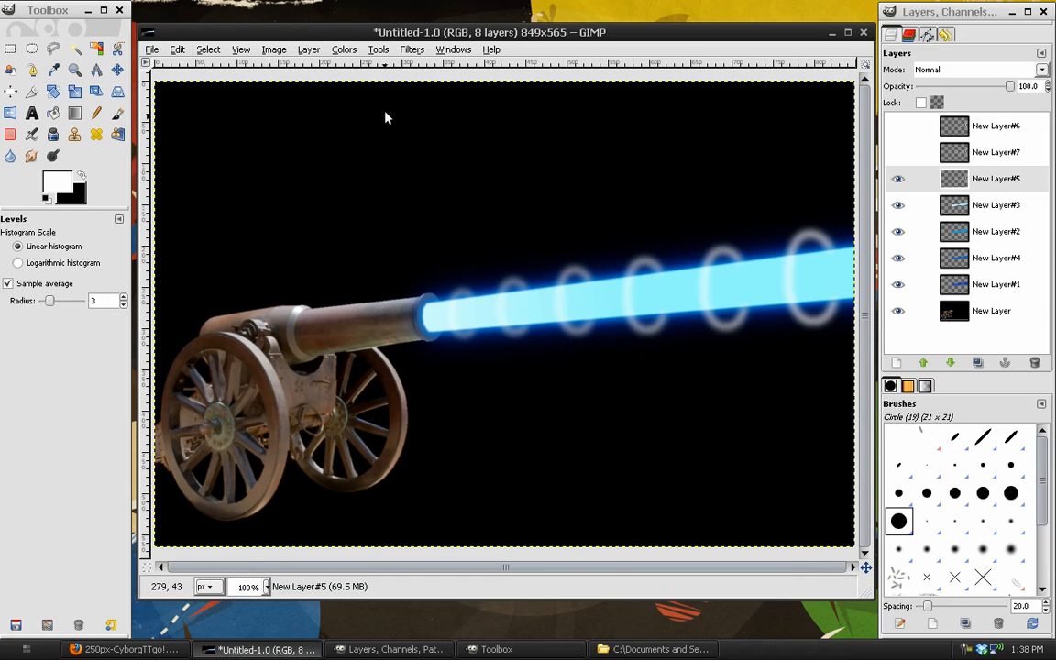
# Colorize the blurriest ring layer blue with hue 195, saturation 100 and lightness -50, comparing the saved presets
pyautogui.click(344, 51)
pyautogui.click(367, 111)
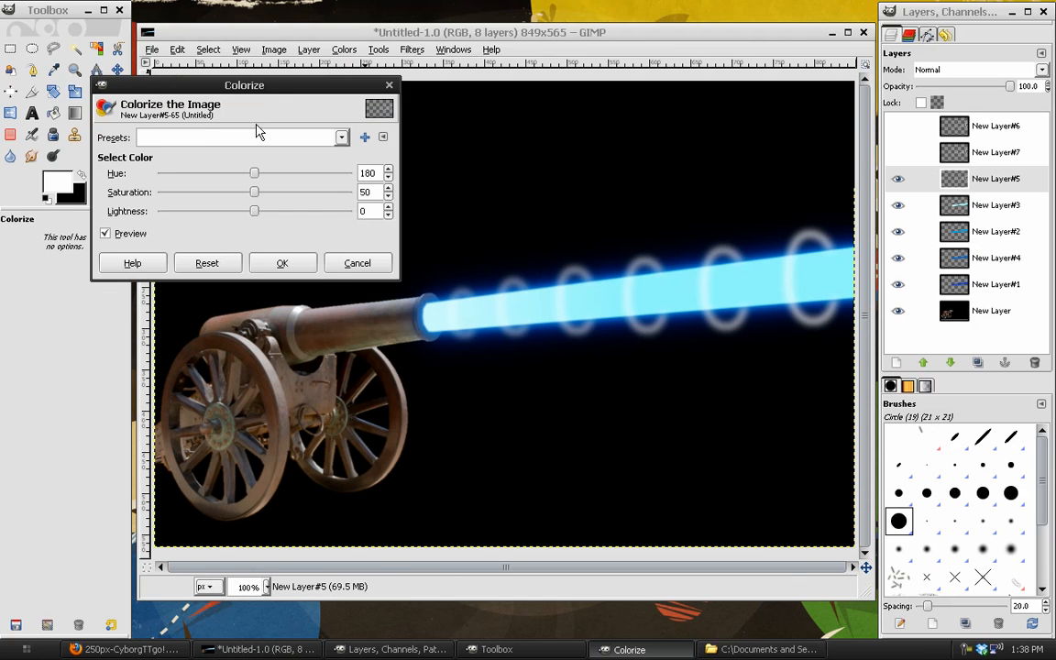
pyautogui.click(185, 136)
pyautogui.click(196, 194)
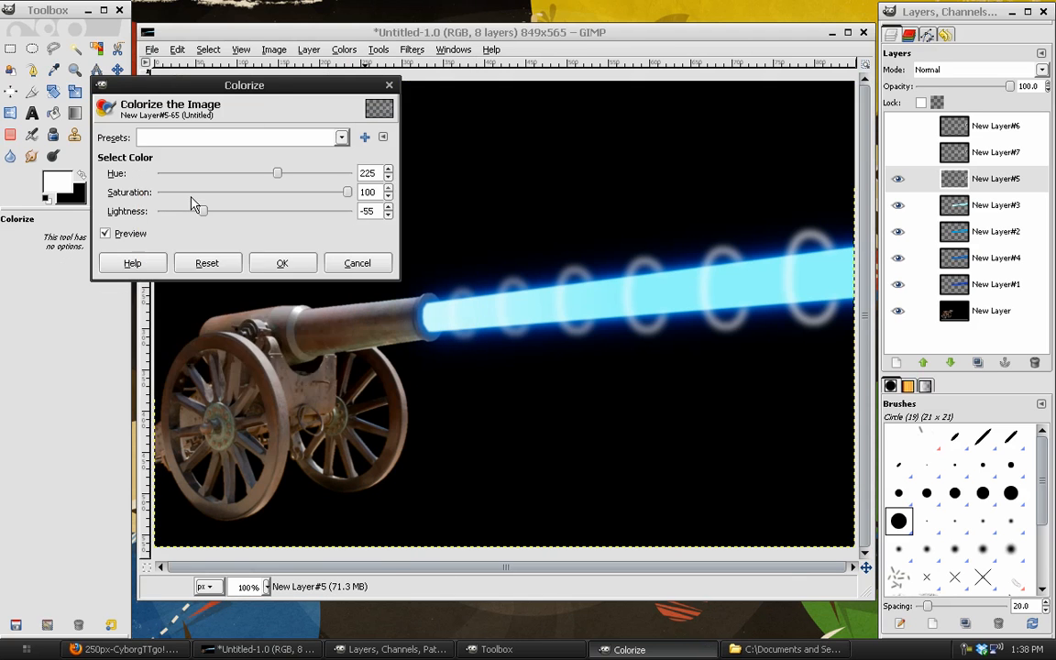
pyautogui.click(195, 140)
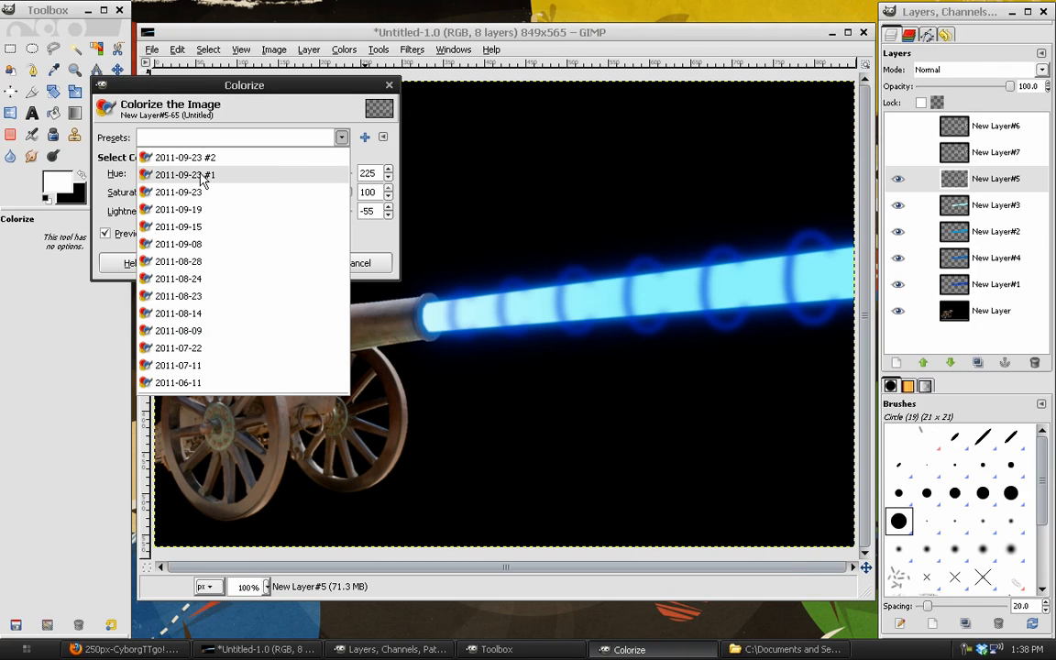
pyautogui.click(200, 173)
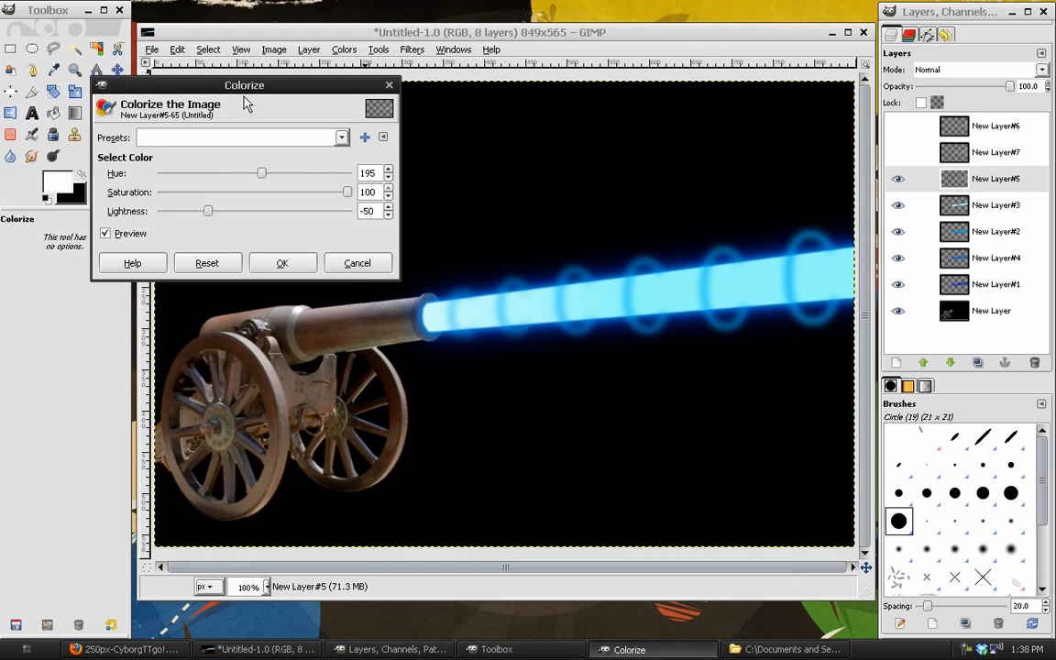
pyautogui.moveTo(246, 104); pyautogui.dragTo(242, 125)
pyautogui.click(223, 161)
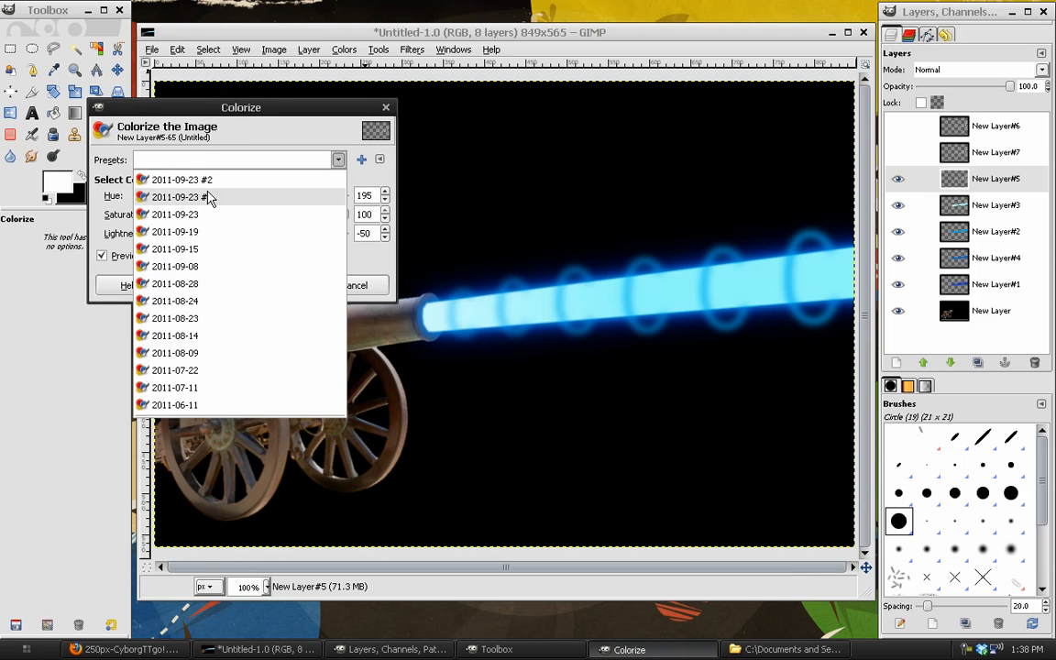
pyautogui.click(206, 182)
pyautogui.click(208, 163)
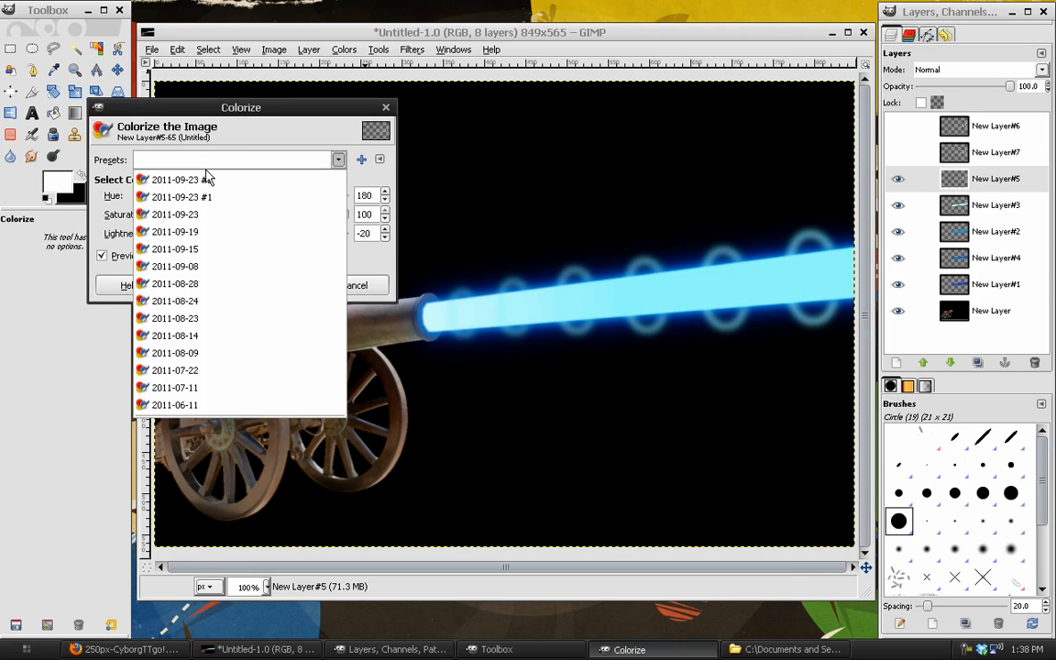
pyautogui.click(204, 198)
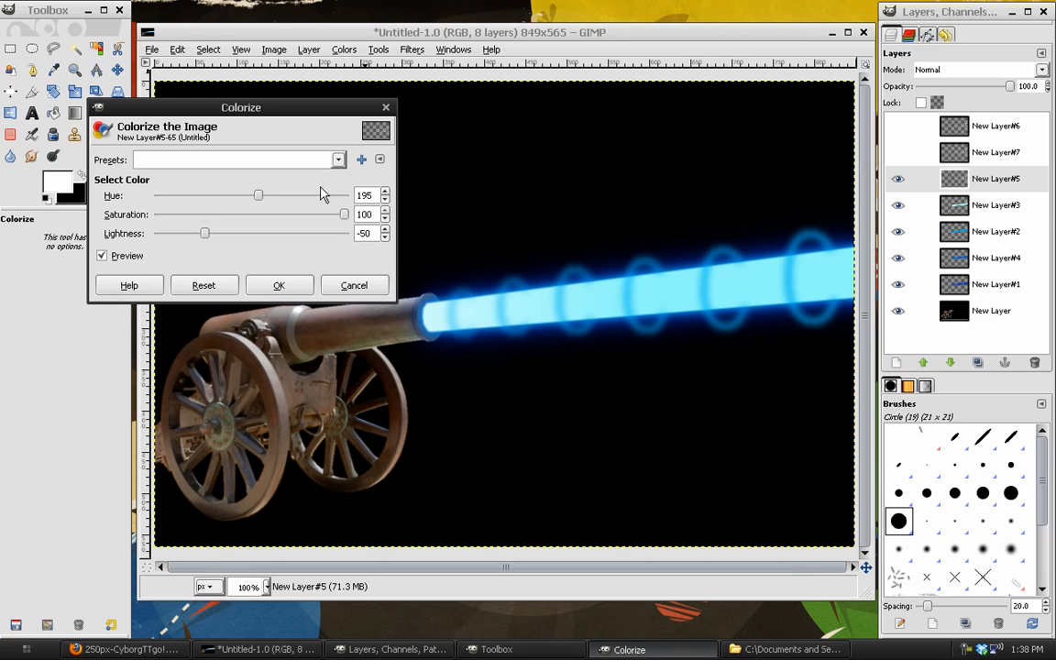
pyautogui.click(277, 285)
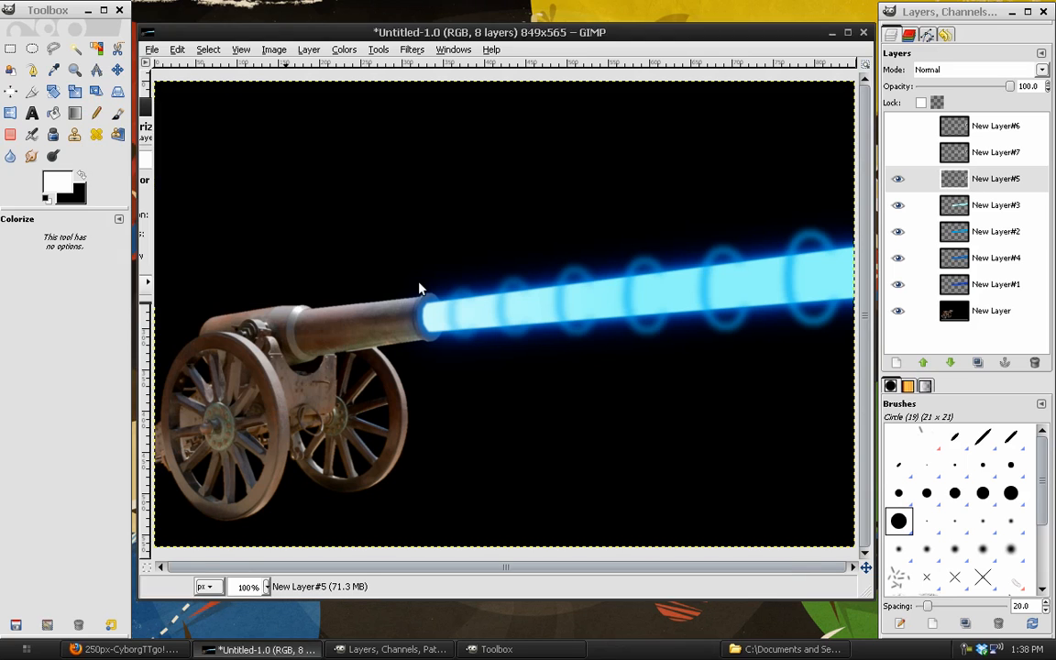
# Show the two hidden white ring layers above the colorized one
pyautogui.click(898, 152)
pyautogui.click(898, 127)
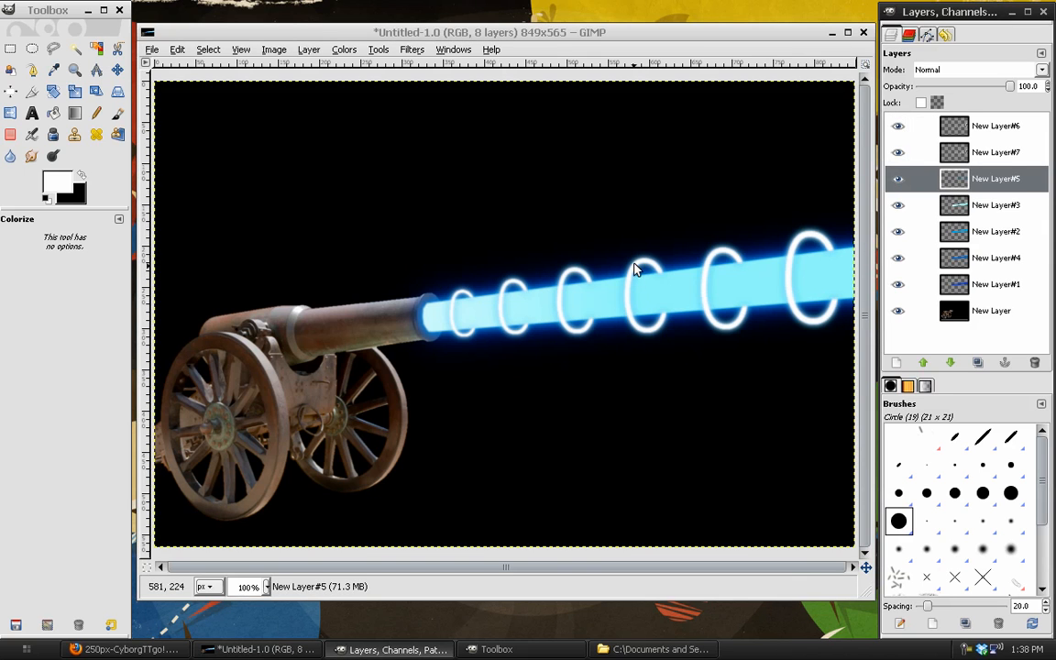
pyautogui.scroll(2, 251, 586)
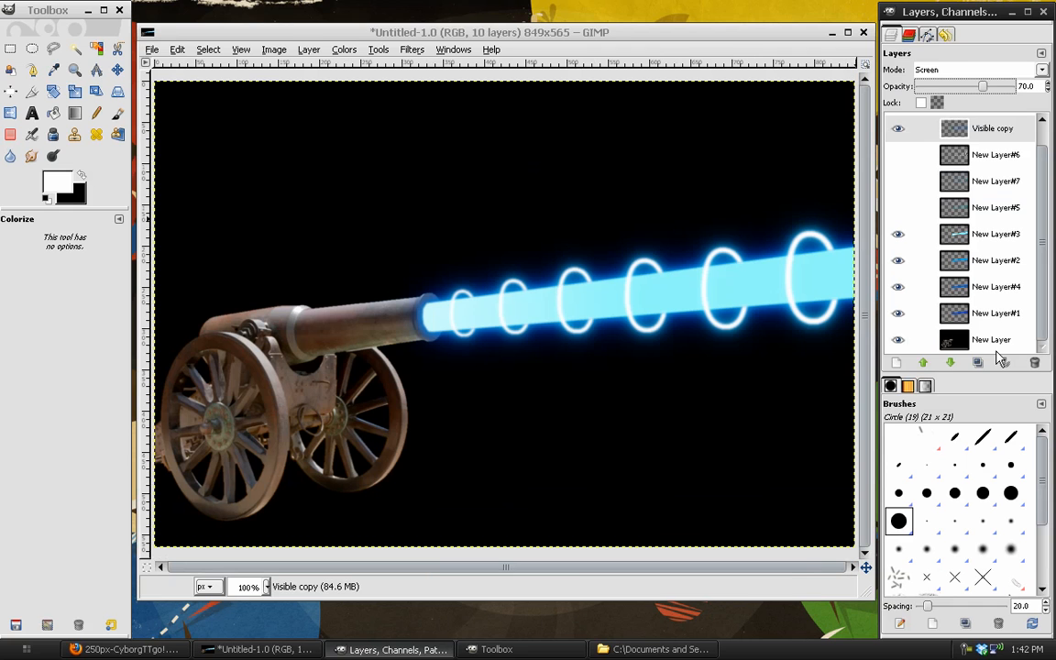
# Add a layer filled with the background color directly above the cannon layer
pyautogui.click(985, 338)
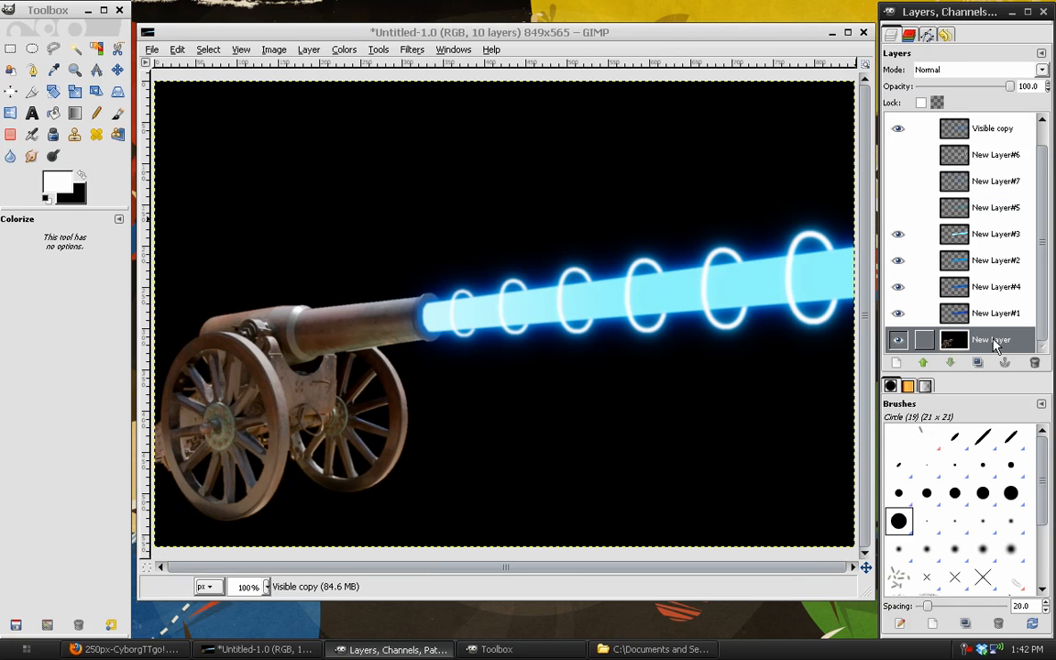
pyautogui.click(896, 363)
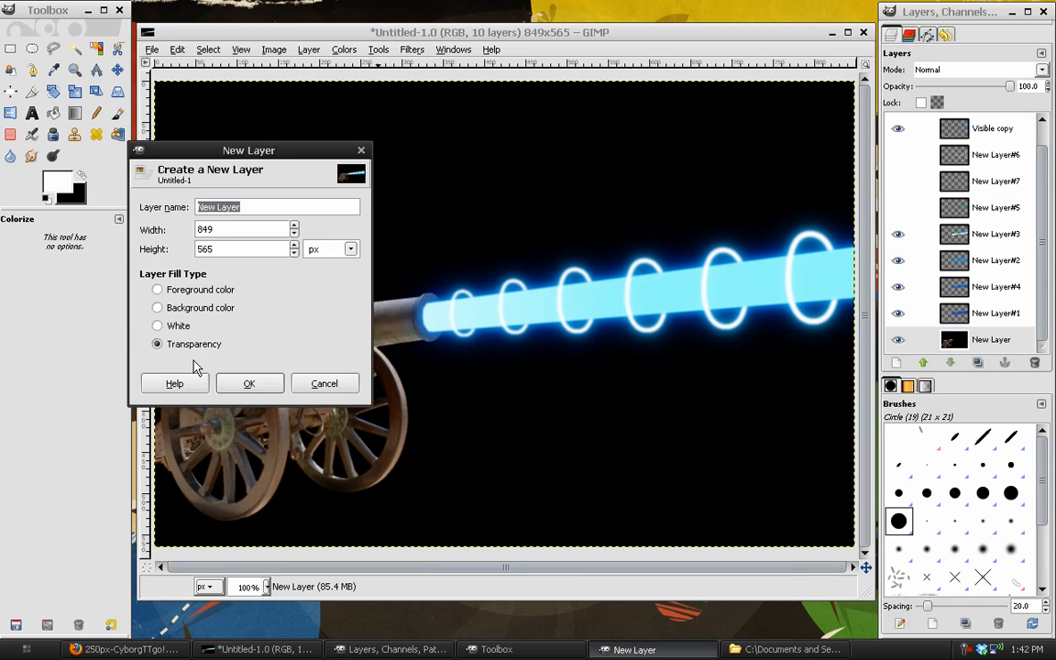
pyautogui.click(163, 307)
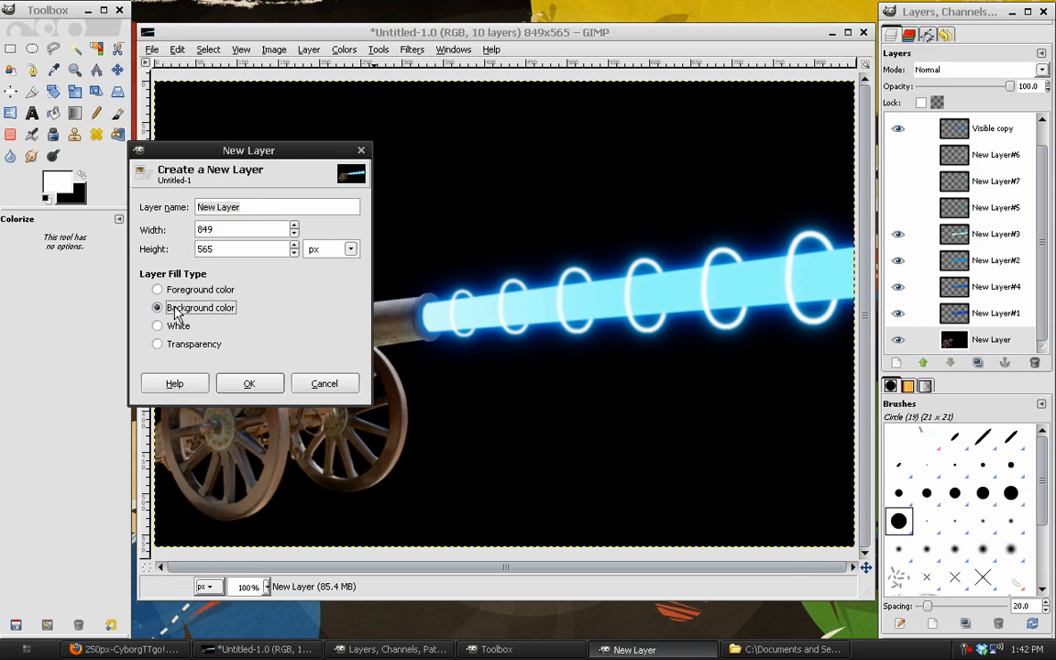
pyautogui.click(249, 383)
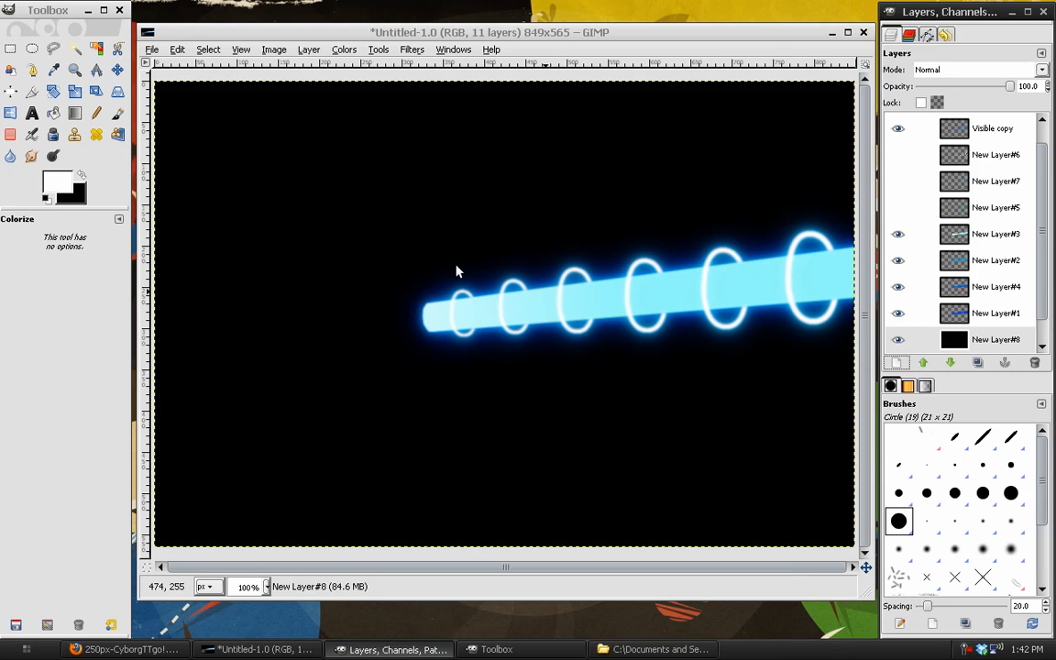
# Make the sharp ring layer New Layer#6 visible, leaving New Layer#7 and New Layer#5 hidden
pyautogui.scroll(1, 995, 338)
pyautogui.scroll(-3, 1001, 238)
pyautogui.scroll(3, 996, 182)
pyautogui.scroll(-2, 926, 229)
pyautogui.scroll(2, 898, 234)
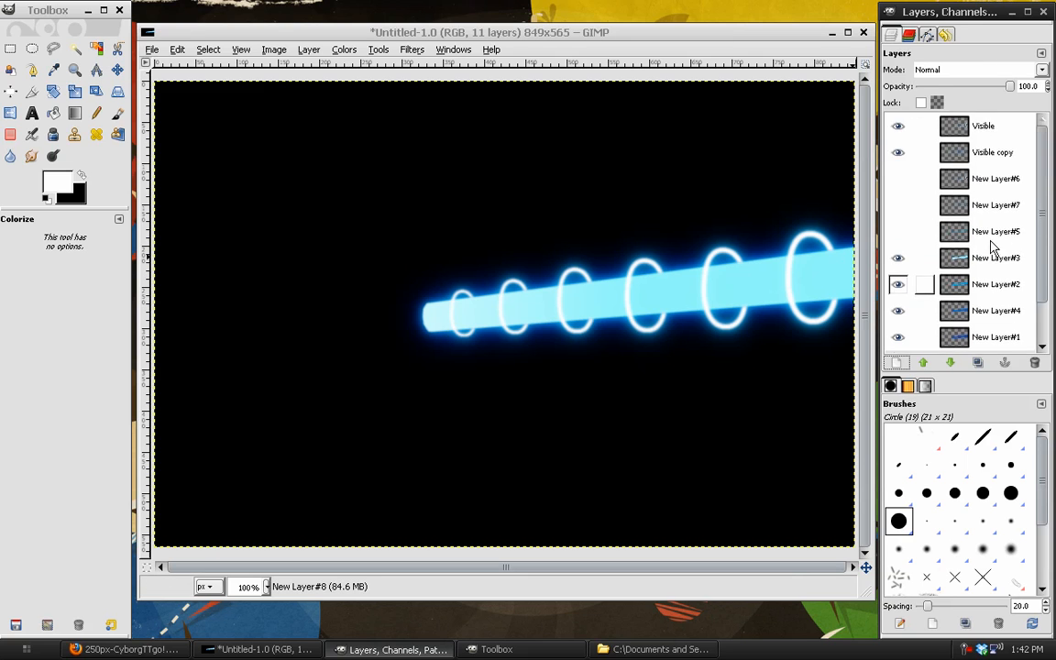
pyautogui.click(897, 179)
pyautogui.click(899, 179)
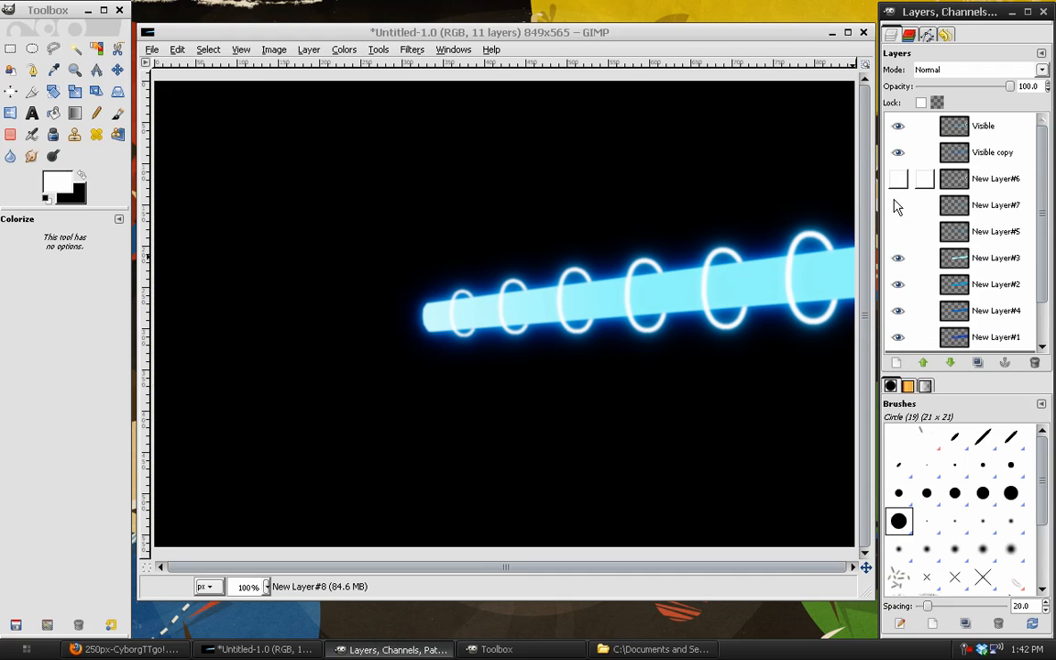
pyautogui.click(898, 184)
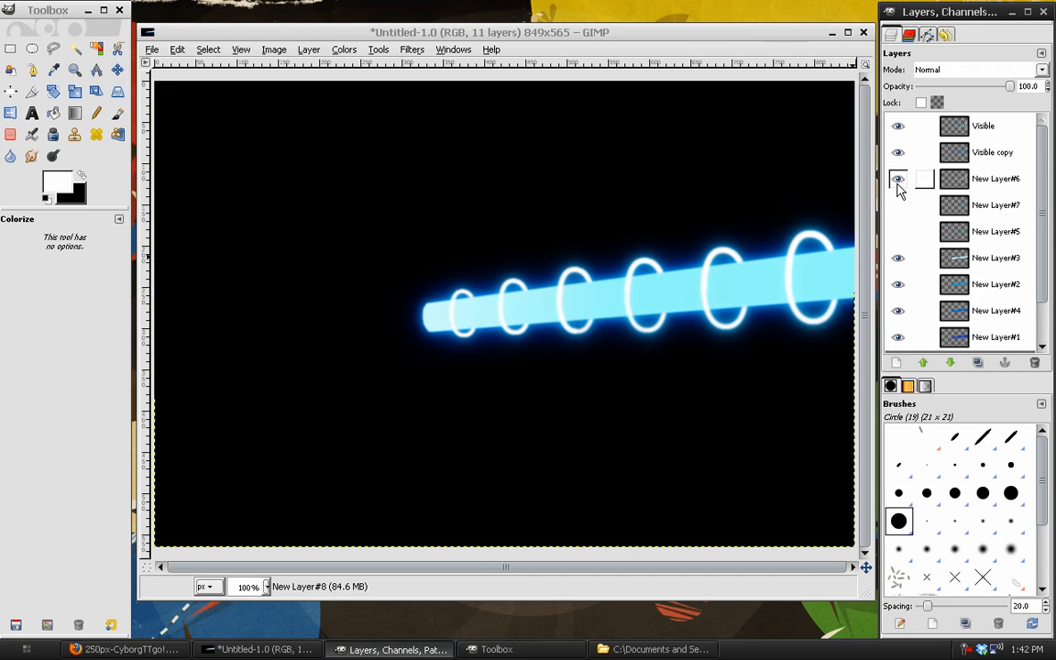
pyautogui.click(899, 235)
pyautogui.click(899, 234)
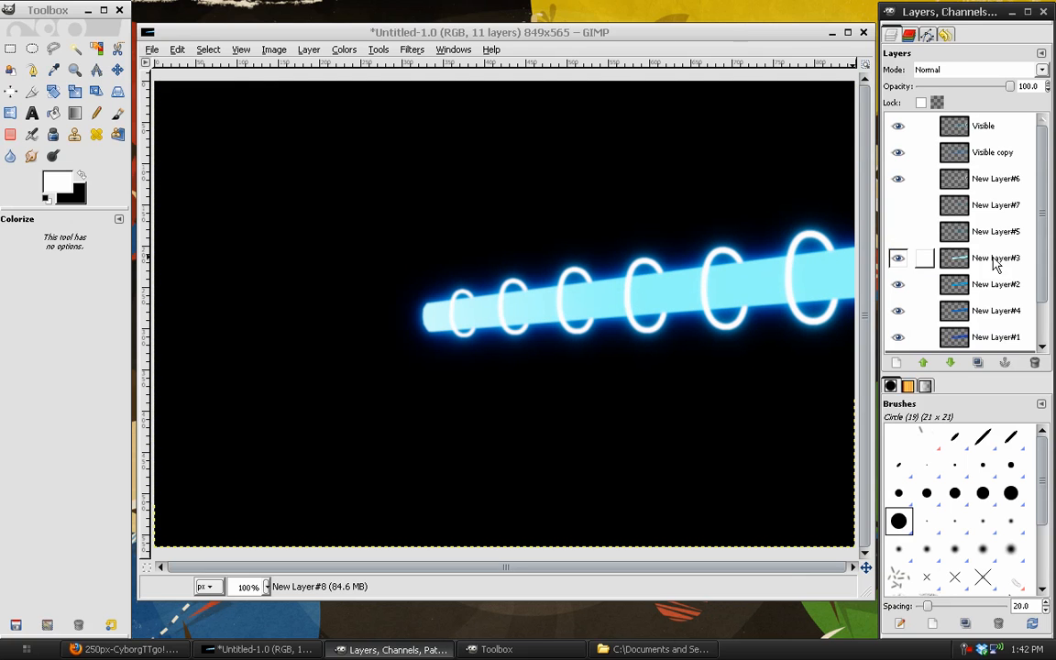
# Create a new layer from the visible beam and rings at the top of the stack
pyautogui.click(994, 126)
pyautogui.click(308, 49)
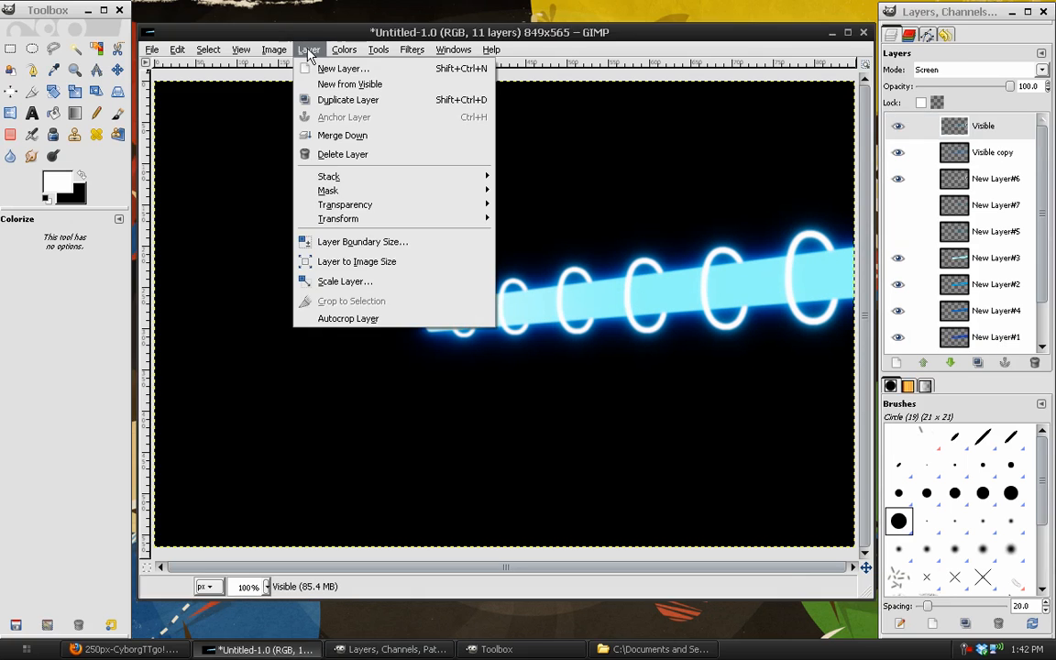
pyautogui.click(331, 84)
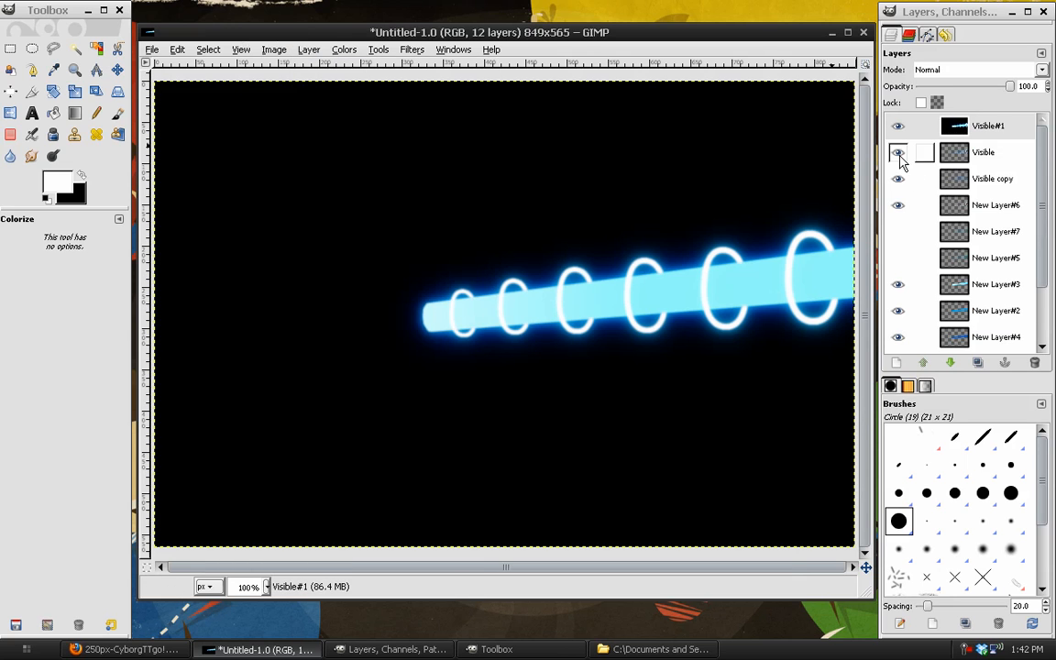
# Move the merged layer Visible#1 down the stack to directly above the black layer New Layer#8
pyautogui.moveTo(957, 125); pyautogui.dragTo(951, 363)
pyautogui.click(951, 364)
pyautogui.click(951, 363)
pyautogui.click(951, 364)
pyautogui.click(951, 364)
pyautogui.click(952, 364)
pyautogui.click(951, 364)
pyautogui.click(952, 364)
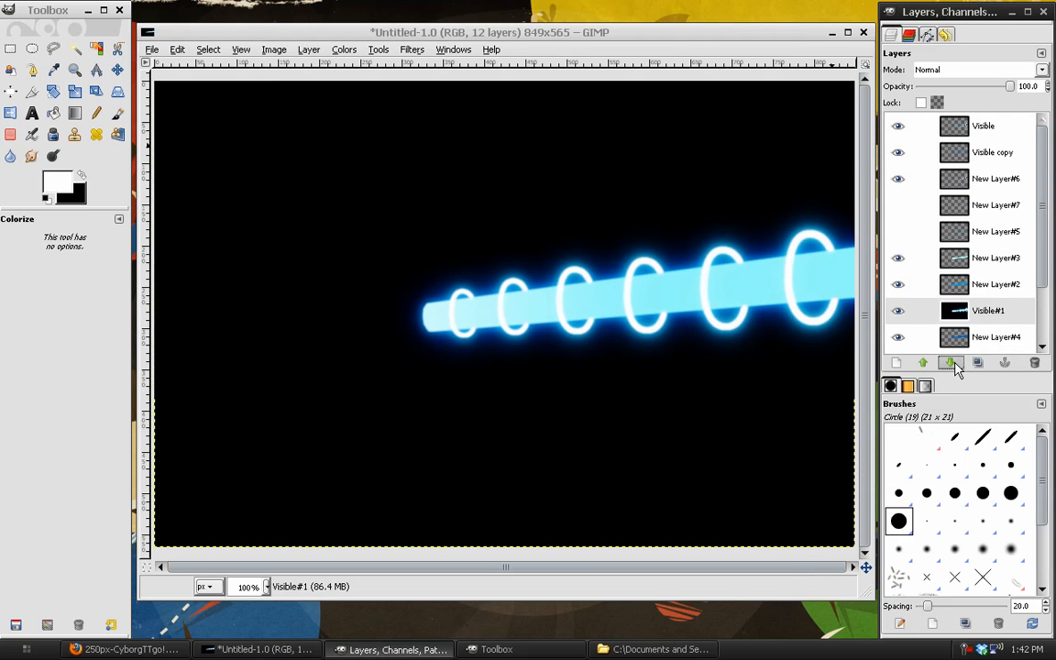
pyautogui.click(951, 364)
pyautogui.click(951, 364)
pyautogui.click(951, 364)
pyautogui.click(951, 364)
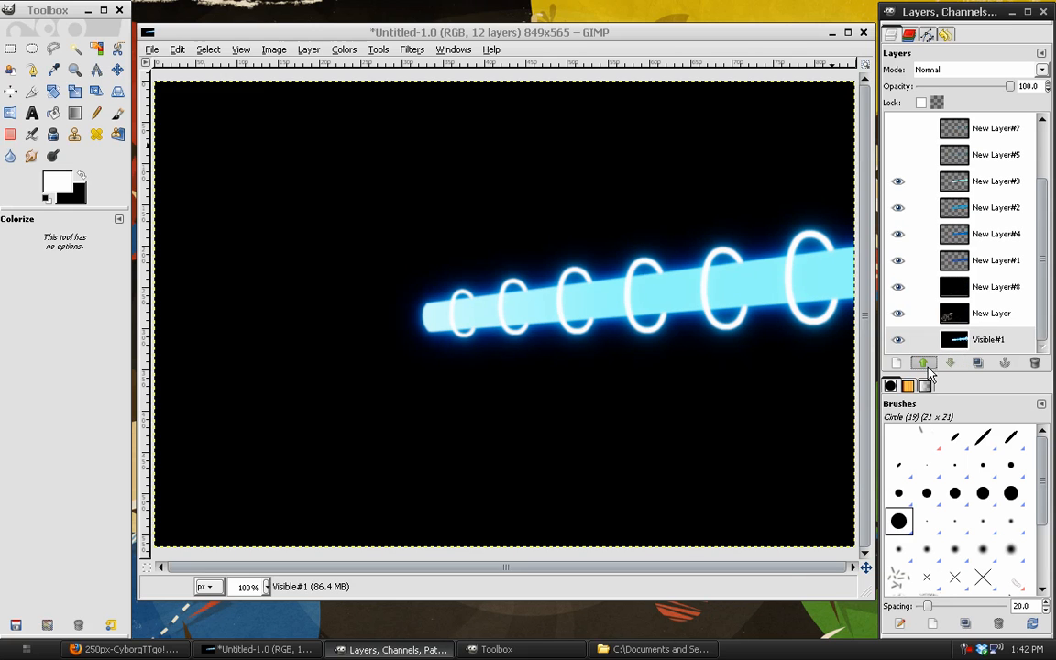
pyautogui.click(929, 369)
pyautogui.click(928, 366)
# Hide the separate ring and beam layers above the merged layer
pyautogui.scroll(3, 931, 256)
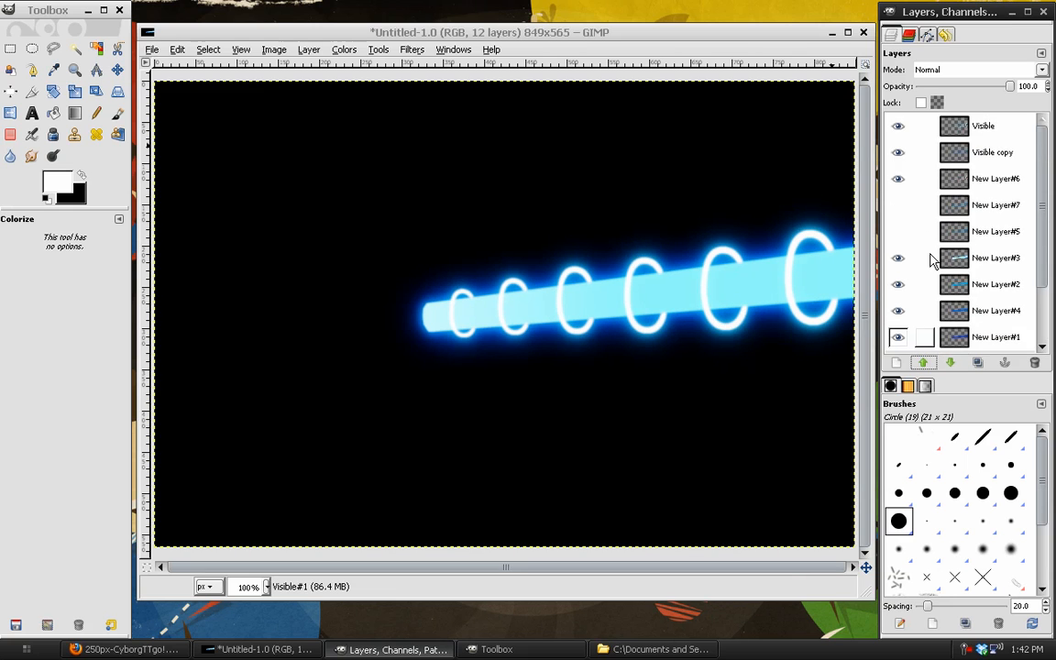
pyautogui.click(897, 128)
pyautogui.click(897, 153)
pyautogui.click(899, 179)
pyautogui.scroll(-1, 910, 203)
pyautogui.click(898, 223)
pyautogui.click(898, 251)
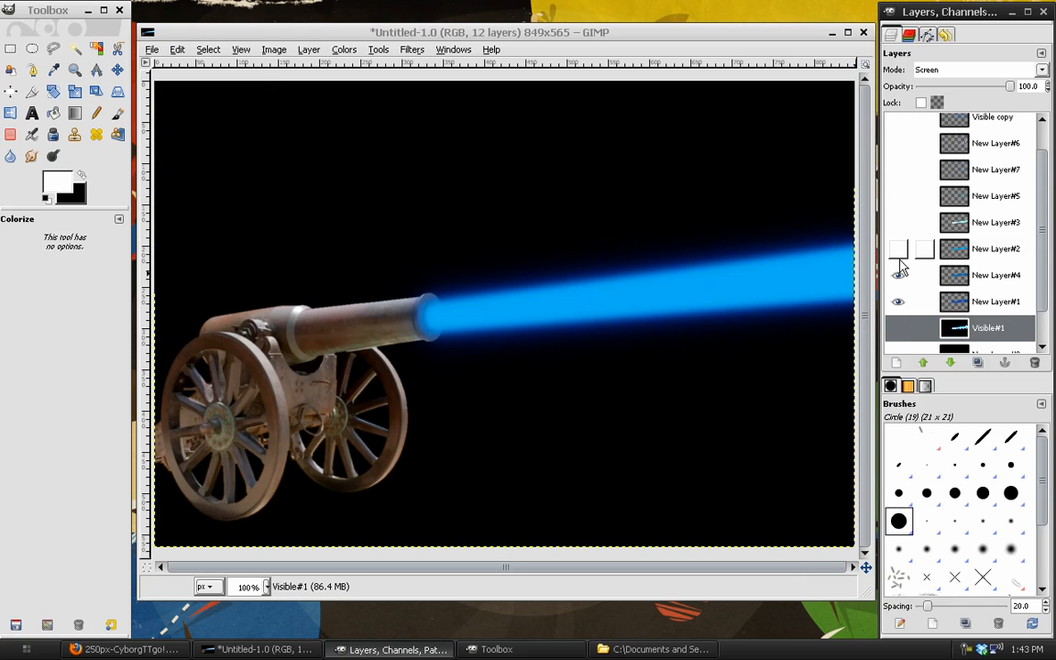
pyautogui.click(898, 275)
pyautogui.click(898, 302)
# Show the merged beam layer Visible#1 and set its blend mode to Normal
pyautogui.scroll(-1, 898, 302)
pyautogui.click(898, 292)
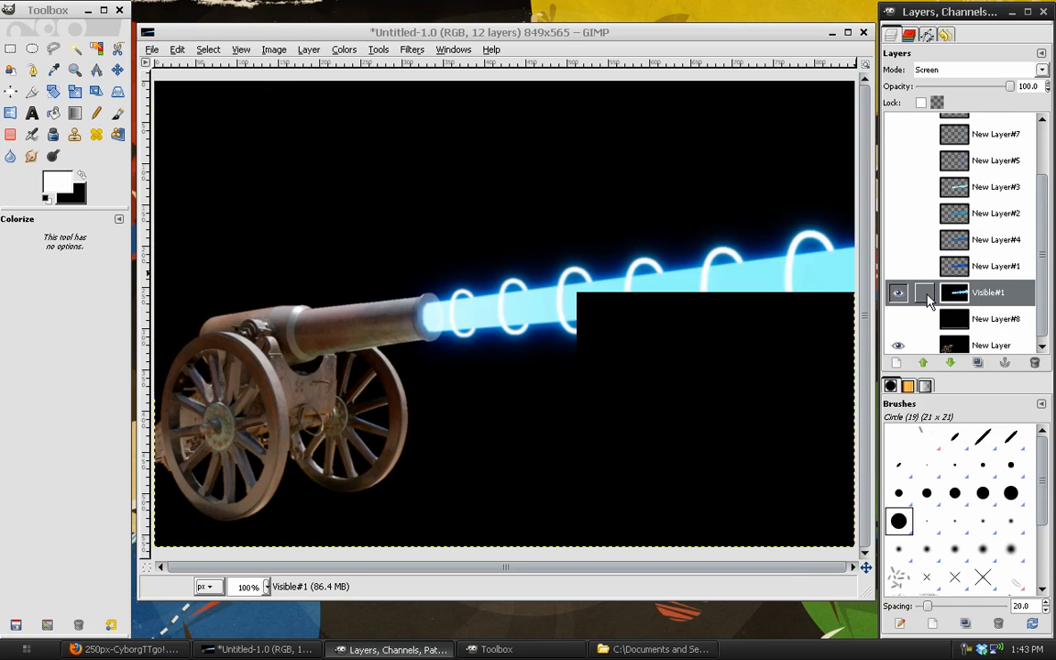
pyautogui.click(953, 69)
pyautogui.click(925, 82)
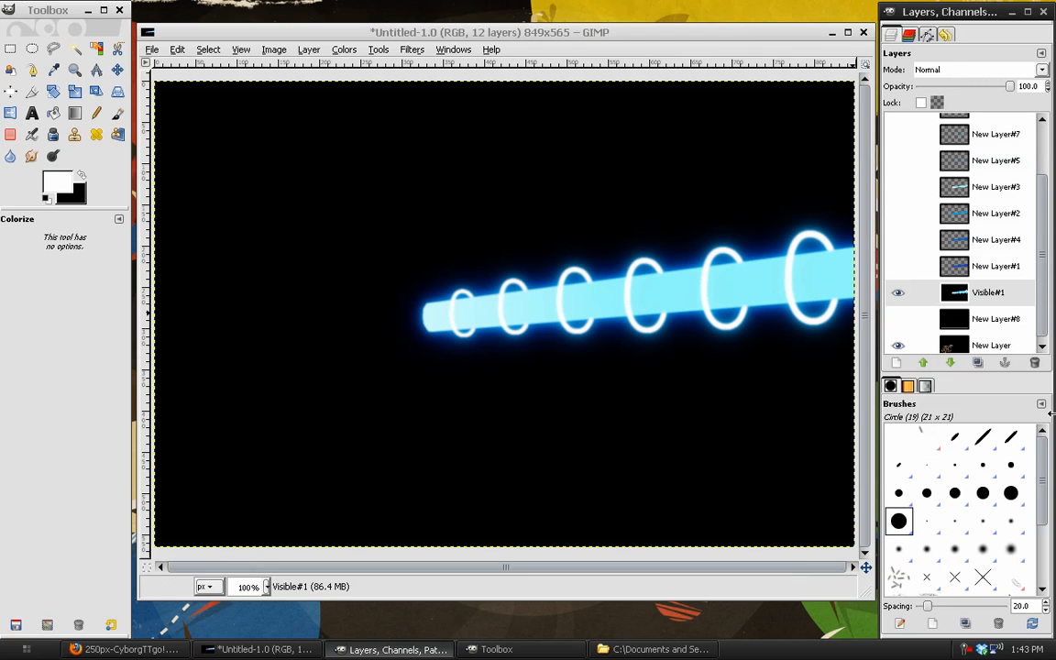
# Duplicate the merged beam image as a new layer above Visible#1 and apply a 50 px Gaussian Blur to it
pyautogui.click(977, 362)
pyautogui.click(409, 51)
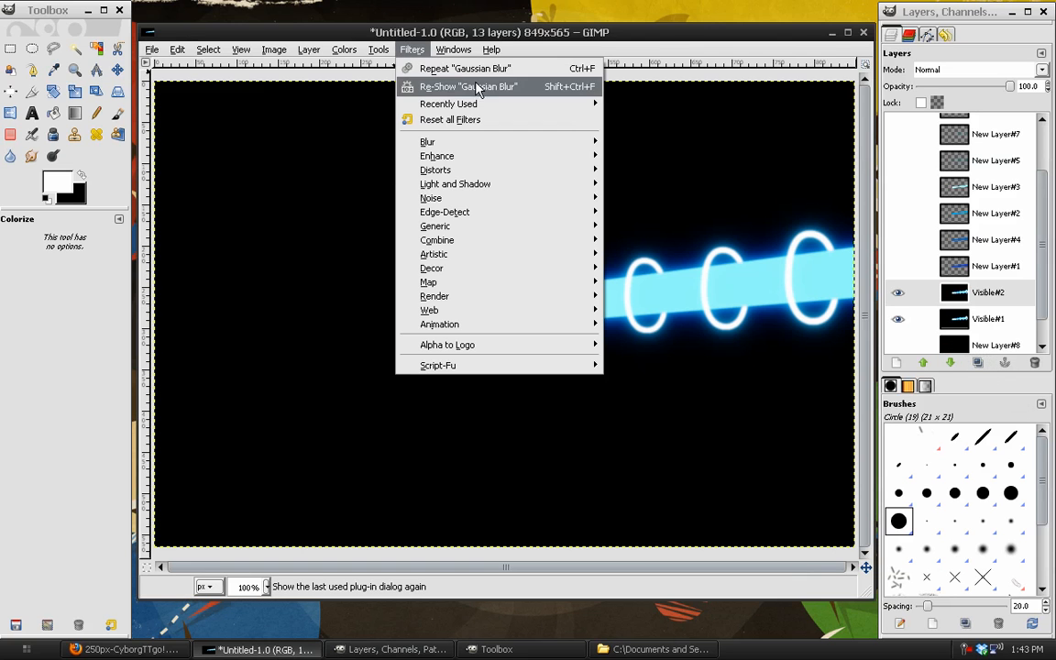
pyautogui.click(479, 87)
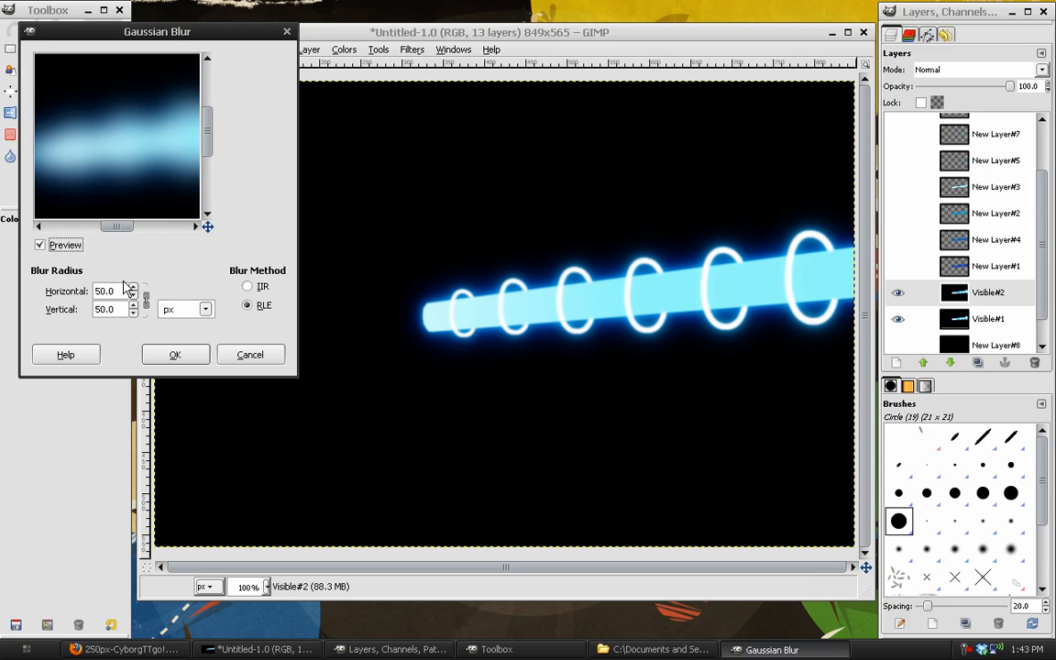
pyautogui.click(175, 355)
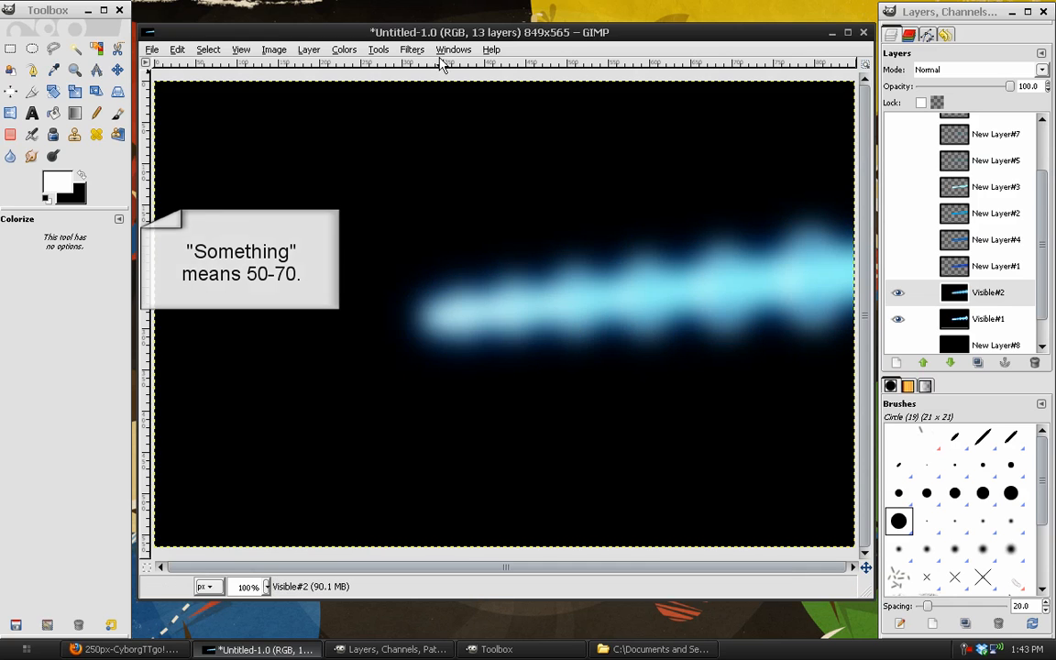
# Shift the hue of the blurred layer Visible#2 toward a deeper blue with Hue-Saturation
pyautogui.click(354, 51)
pyautogui.click(362, 91)
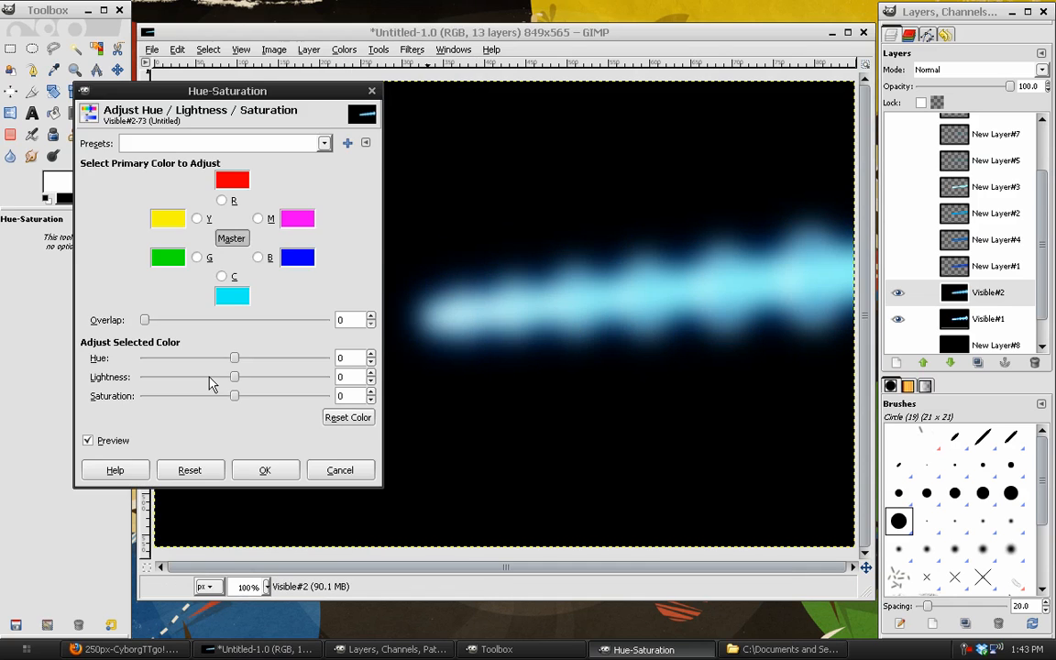
pyautogui.moveTo(260, 358); pyautogui.dragTo(294, 359)
pyautogui.press('Return')
# Set the blurred layer's blend mode to Screen and toggle its visibility to compare the glow
pyautogui.click(967, 72)
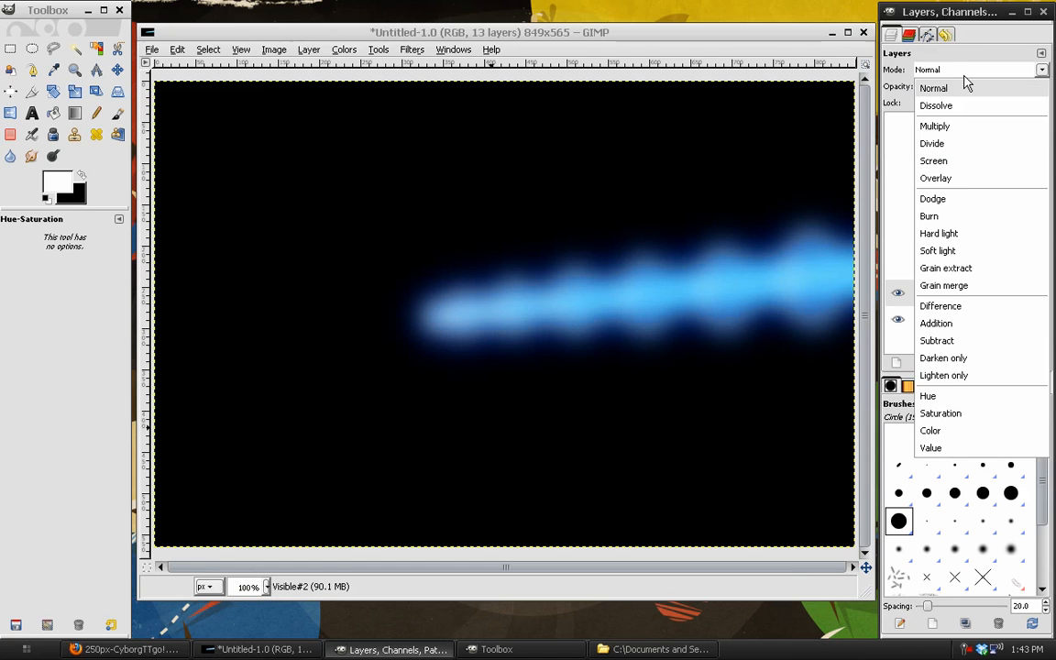
pyautogui.click(950, 162)
pyautogui.click(902, 295)
pyautogui.click(901, 295)
pyautogui.click(897, 295)
pyautogui.click(897, 295)
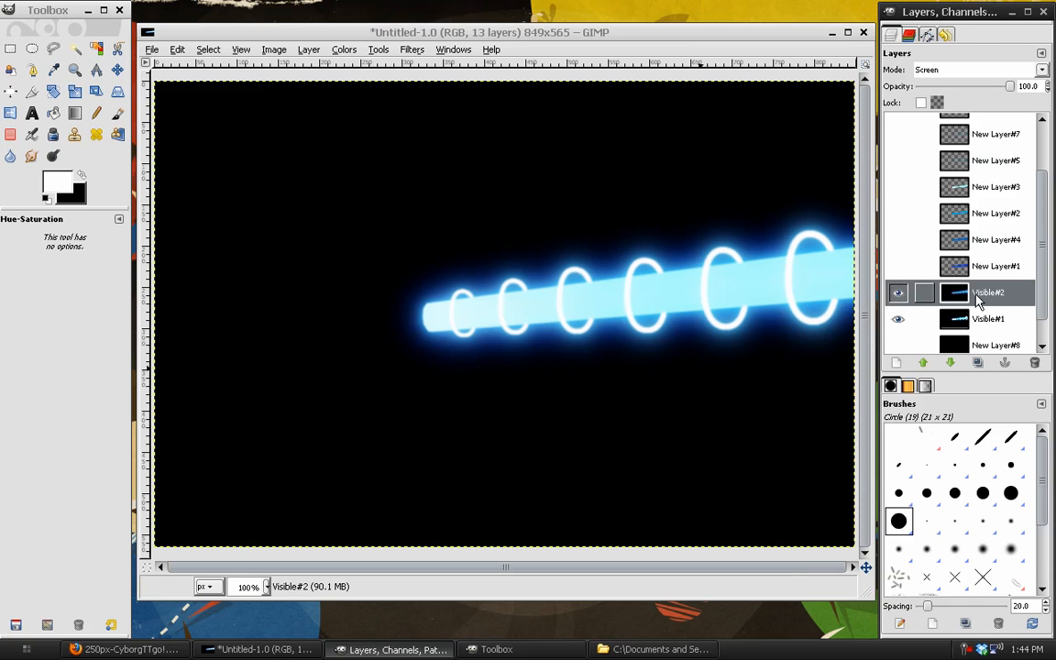
# Merge the blurred layer down onto Visible#1, trying Screen before changing the merged layer's blend mode to Addition
pyautogui.rightClick(896, 294)
pyautogui.click(879, 102)
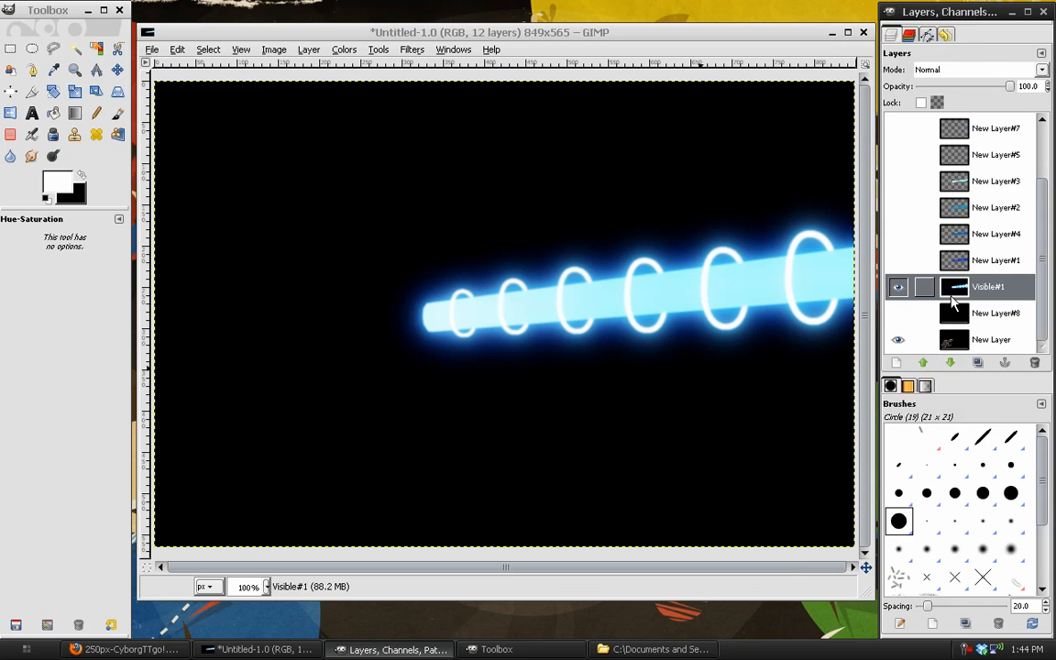
pyautogui.click(960, 71)
pyautogui.click(950, 161)
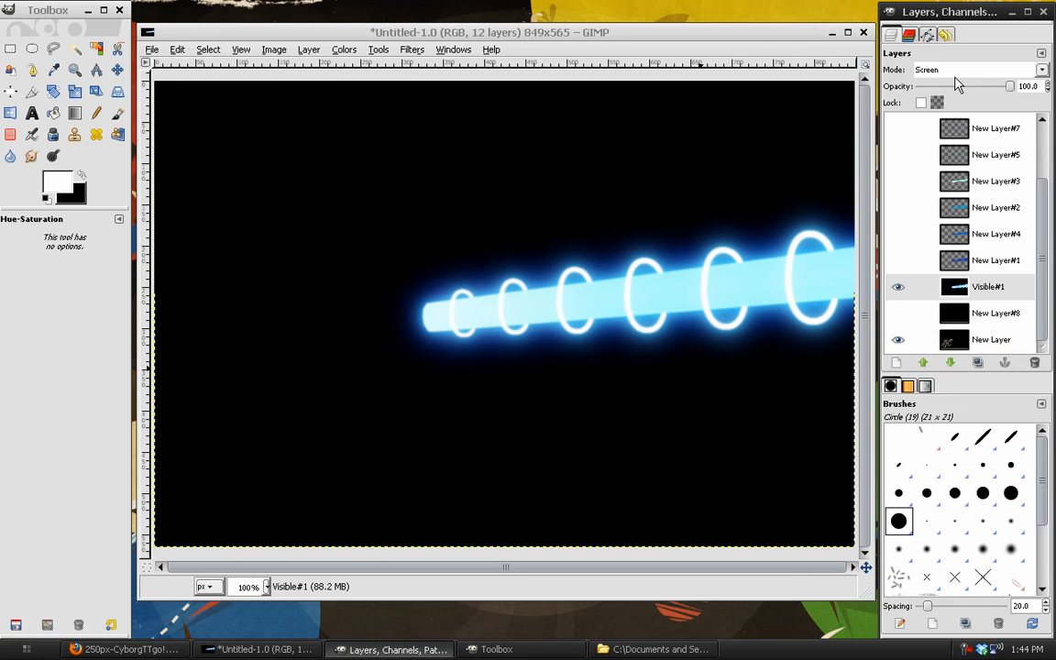
pyautogui.click(960, 70)
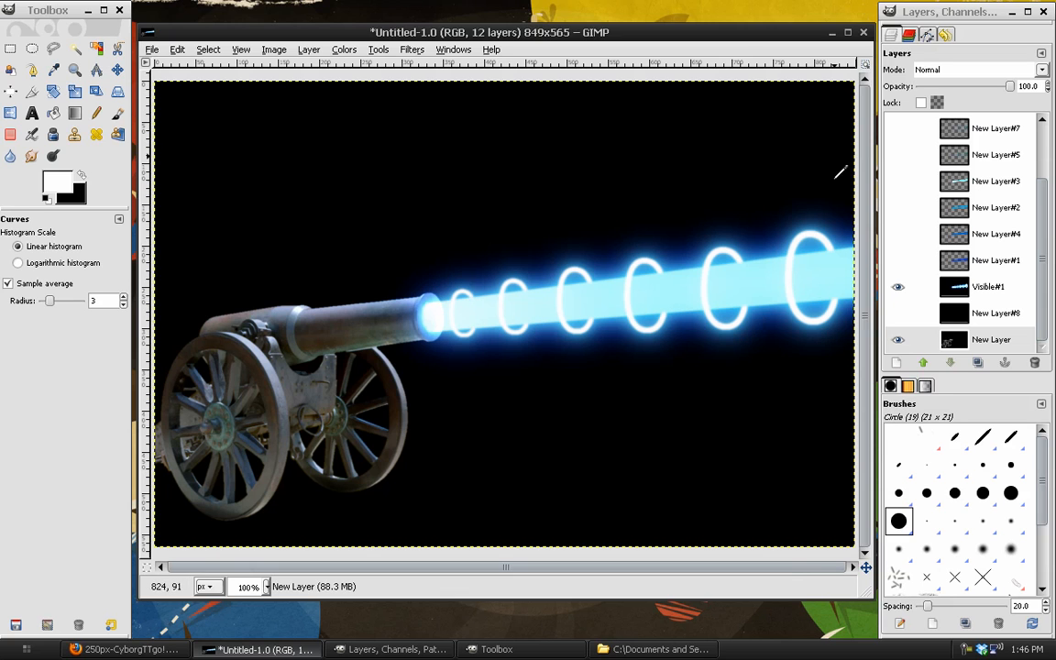
# Try a blue Supernova centred at X 334, Y 287 with radius 40 on the Visible#1 layer and undo it
pyautogui.click(897, 287)
pyautogui.click(897, 287)
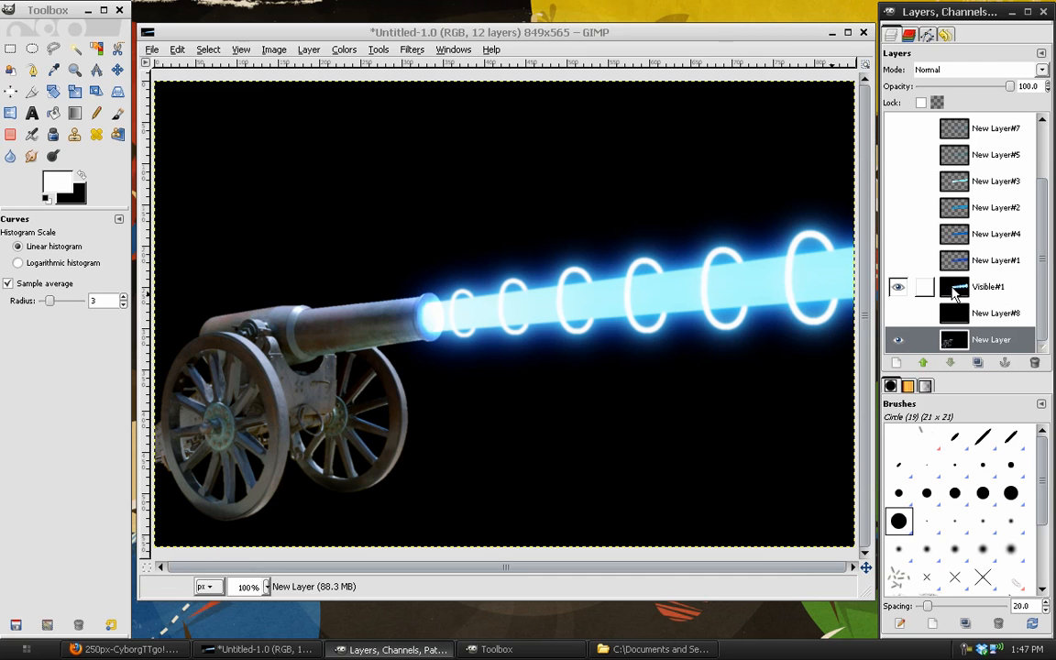
pyautogui.click(994, 289)
pyautogui.click(411, 50)
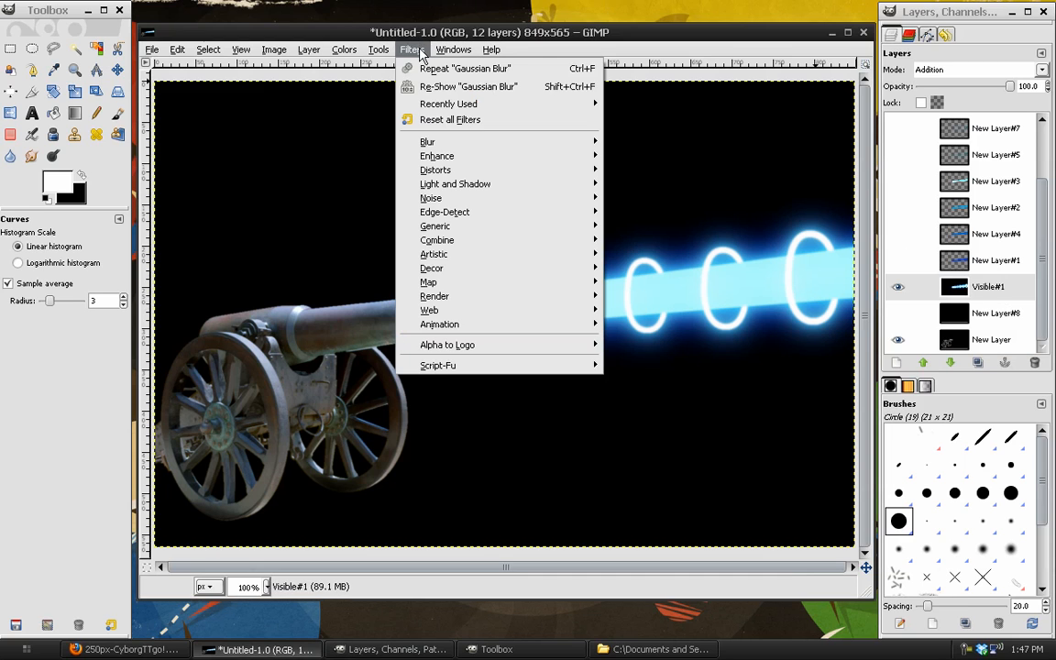
pyautogui.moveTo(579, 172)
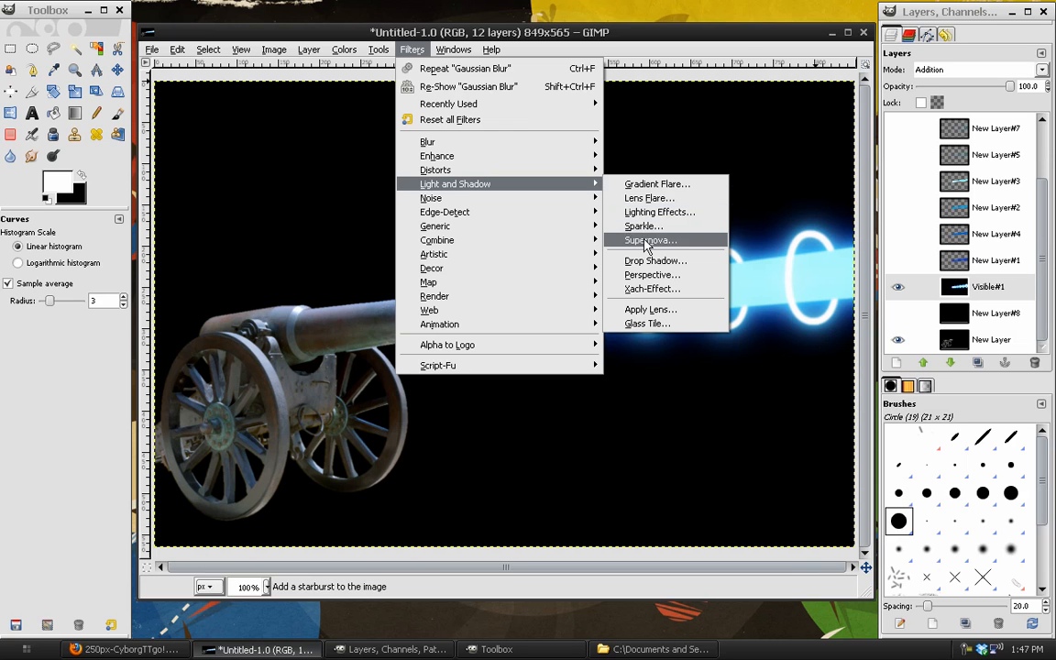
pyautogui.click(647, 242)
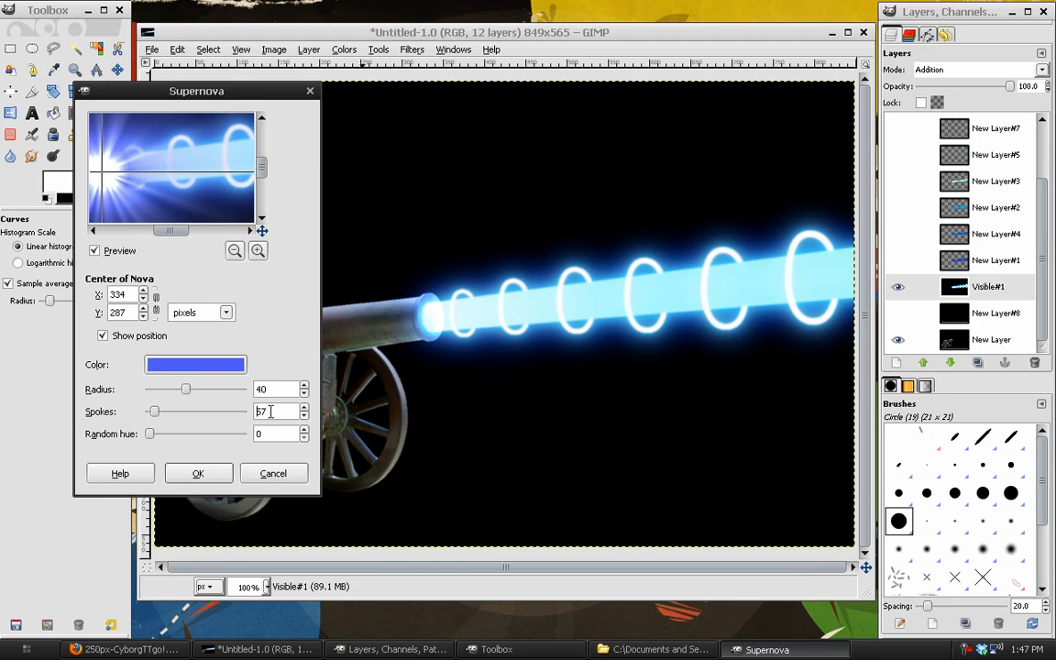
pyautogui.press('Return')
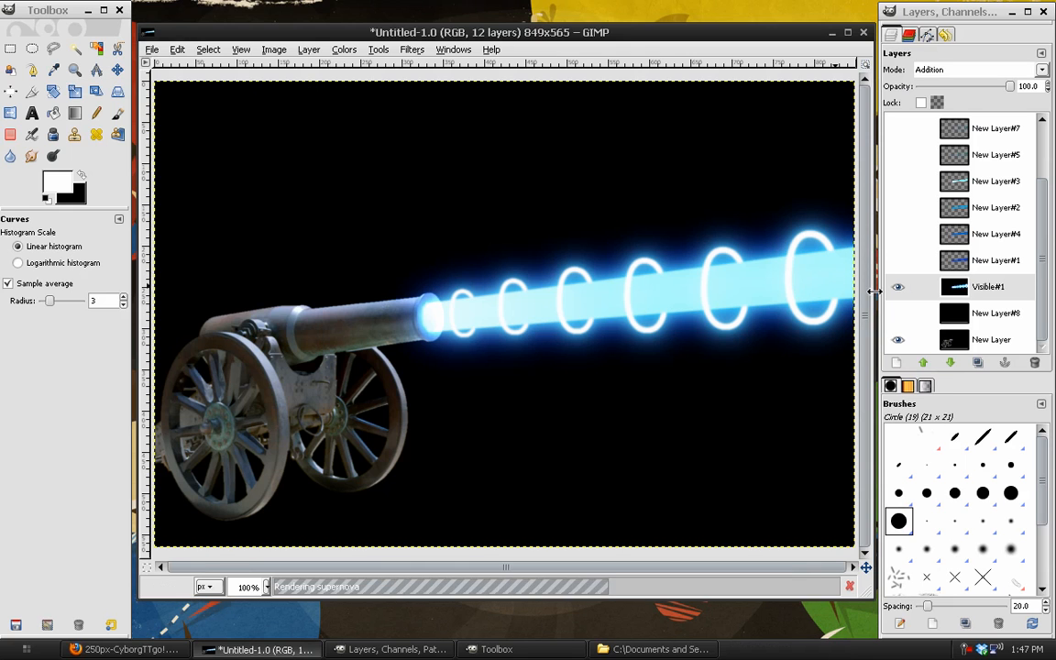
pyautogui.click(178, 51)
pyautogui.click(224, 66)
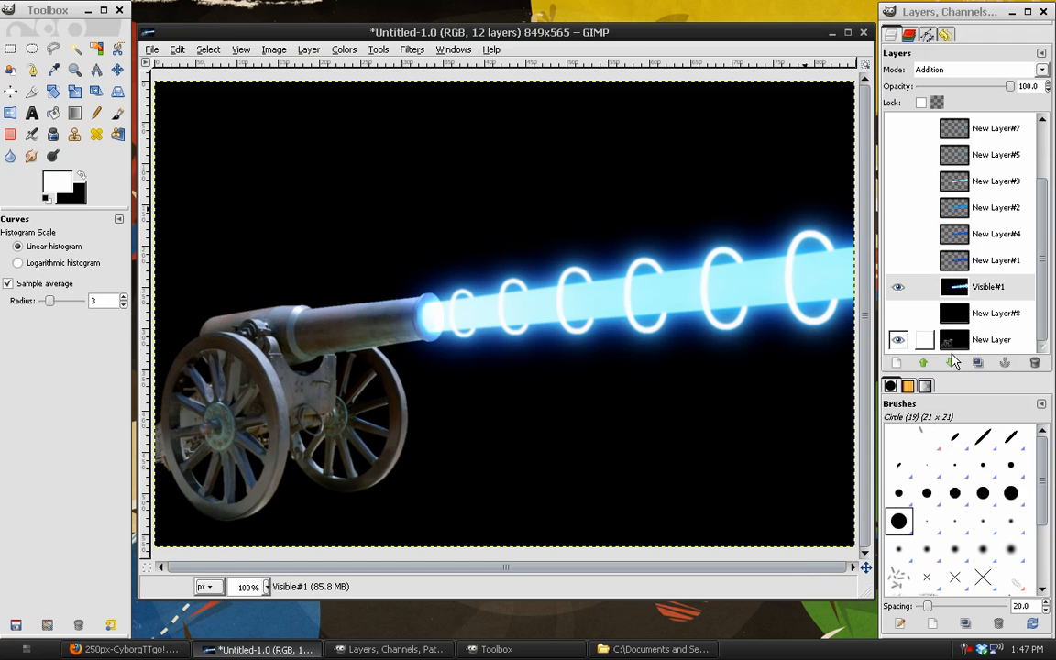
# Hide Visible#1, show the black layer New Layer#8 and render the same Supernova on it
pyautogui.click(897, 287)
pyautogui.click(897, 313)
pyautogui.click(995, 312)
pyautogui.click(411, 49)
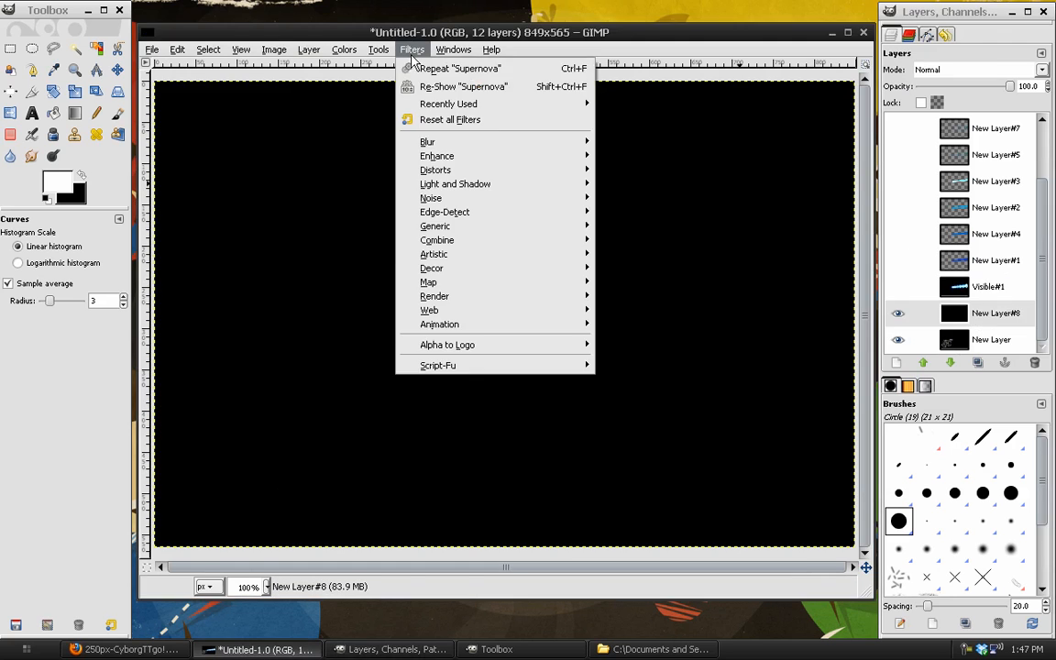
pyautogui.click(385, 69)
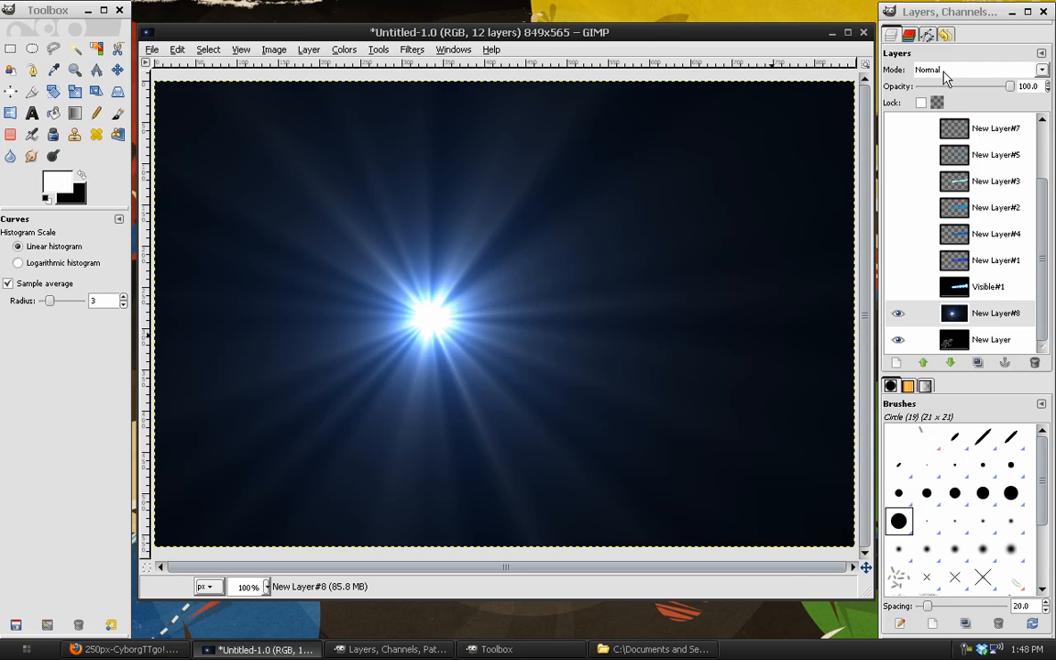
# Set the supernova layer's blend mode to Screen and show Visible#1, toggling the flare to compare
pyautogui.click(978, 70)
pyautogui.click(931, 160)
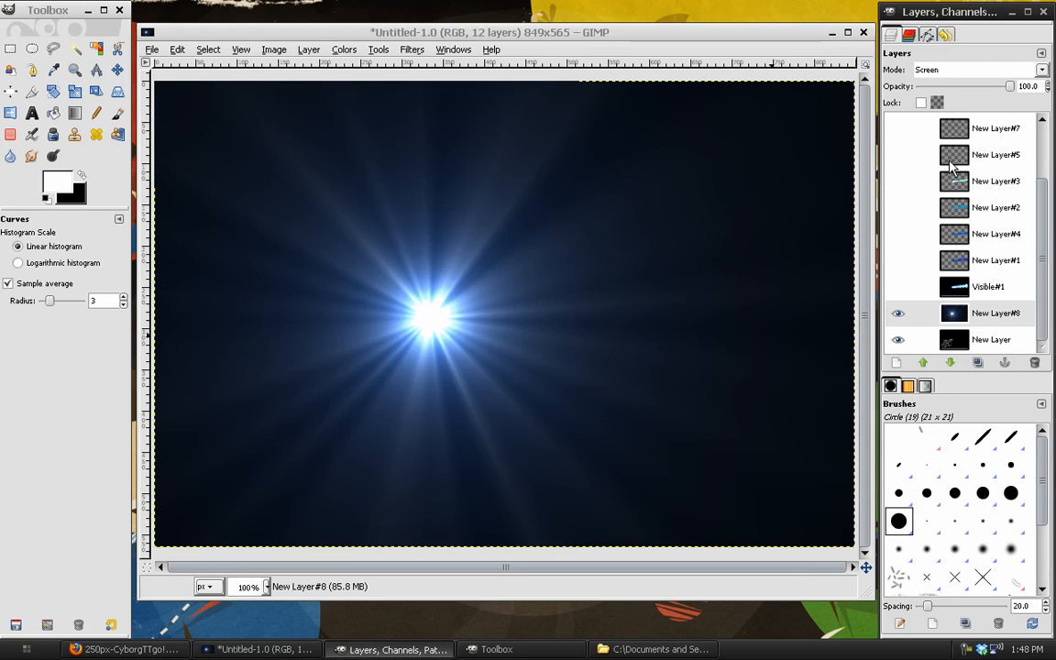
pyautogui.click(898, 287)
pyautogui.click(898, 314)
pyautogui.click(898, 314)
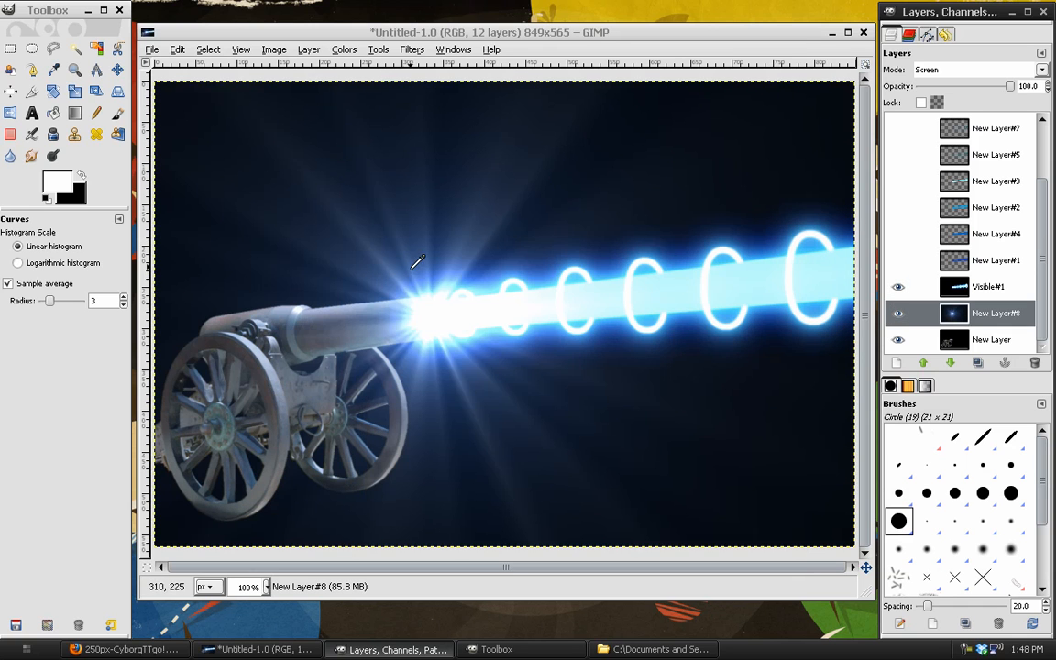
# Darken the supernova layer's midtones with Levels by setting the input gamma to 0.80
pyautogui.click(341, 50)
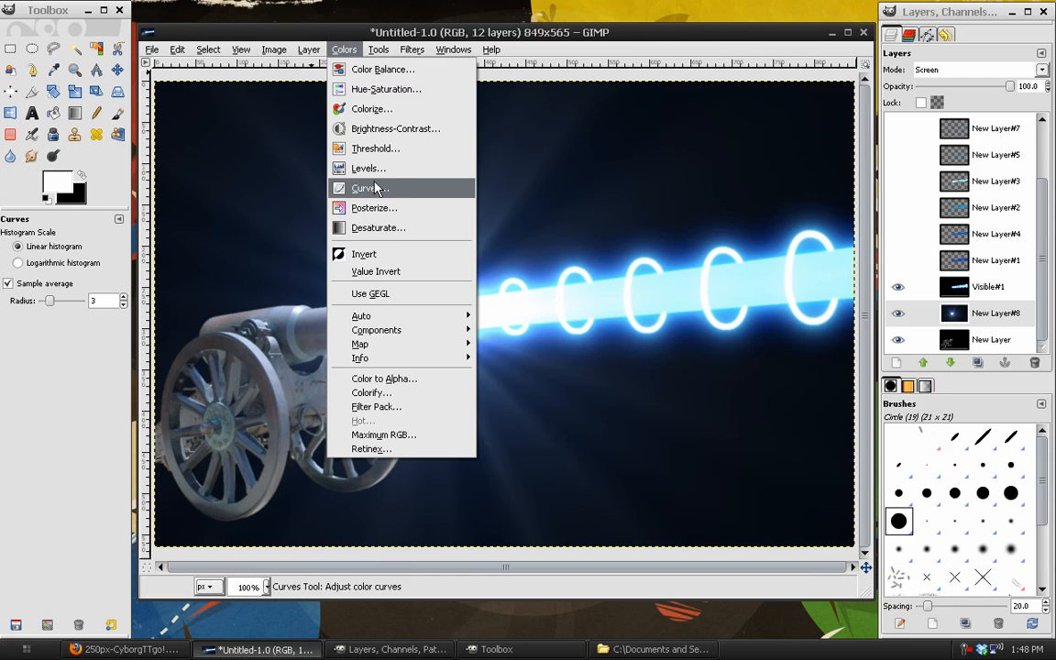
pyautogui.click(385, 167)
pyautogui.moveTo(195, 229); pyautogui.dragTo(206, 230)
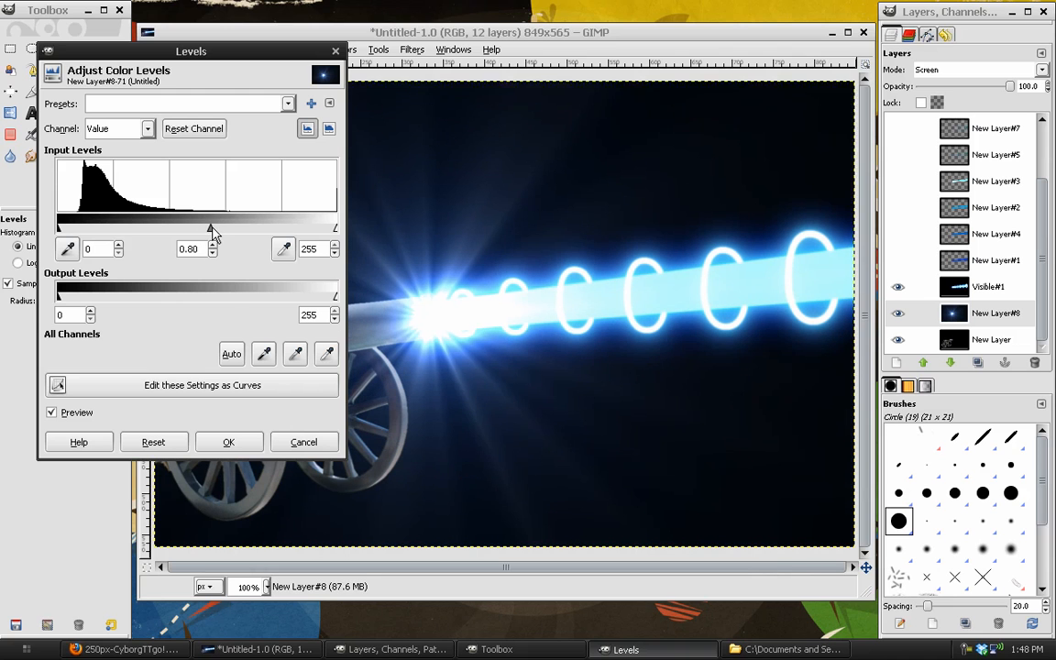
pyautogui.press('Return')
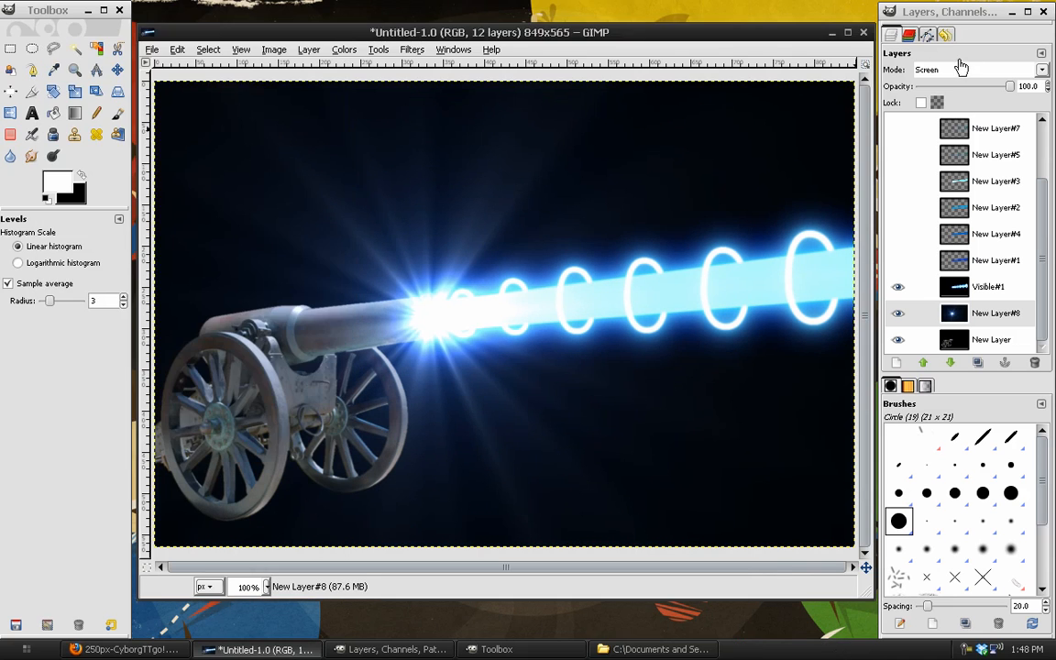
# Select the beam layer Visible#1 and open its blend mode choices
pyautogui.click(997, 288)
pyautogui.click(958, 71)
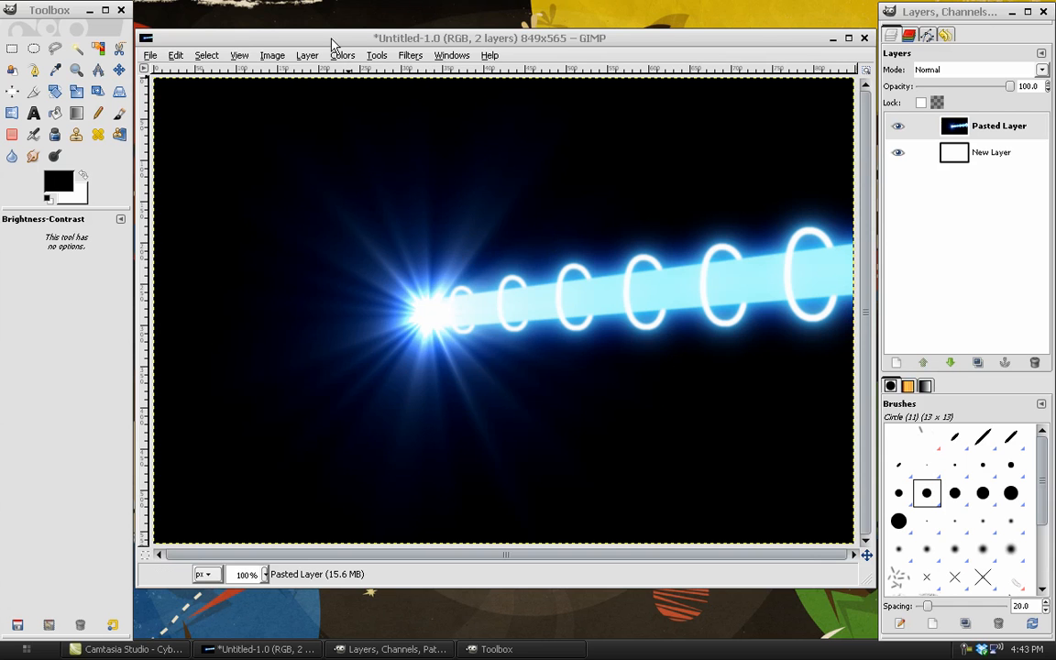
# Create a new 849 × 565 px layer filled with the background color
pyautogui.click(307, 55)
pyautogui.click(328, 73)
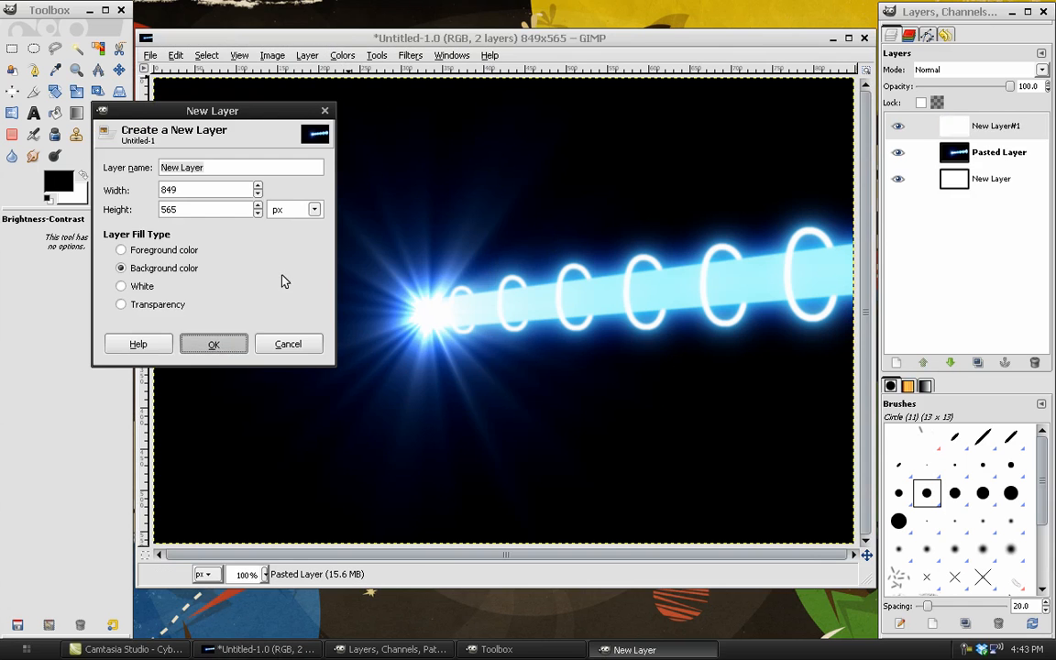
pyautogui.click(214, 344)
# Render randomized Solid Noise on the new layer with detail 15, X size 13.0 and Y size 8.0
pyautogui.click(410, 55)
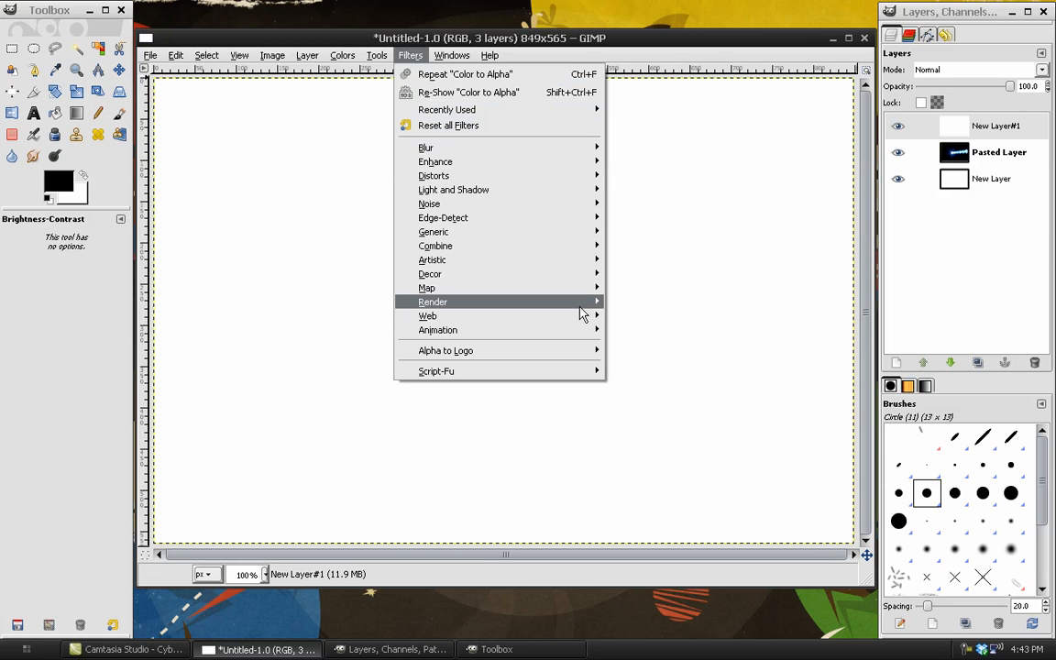
pyautogui.moveTo(583, 314)
pyautogui.moveTo(642, 302)
pyautogui.click(770, 331)
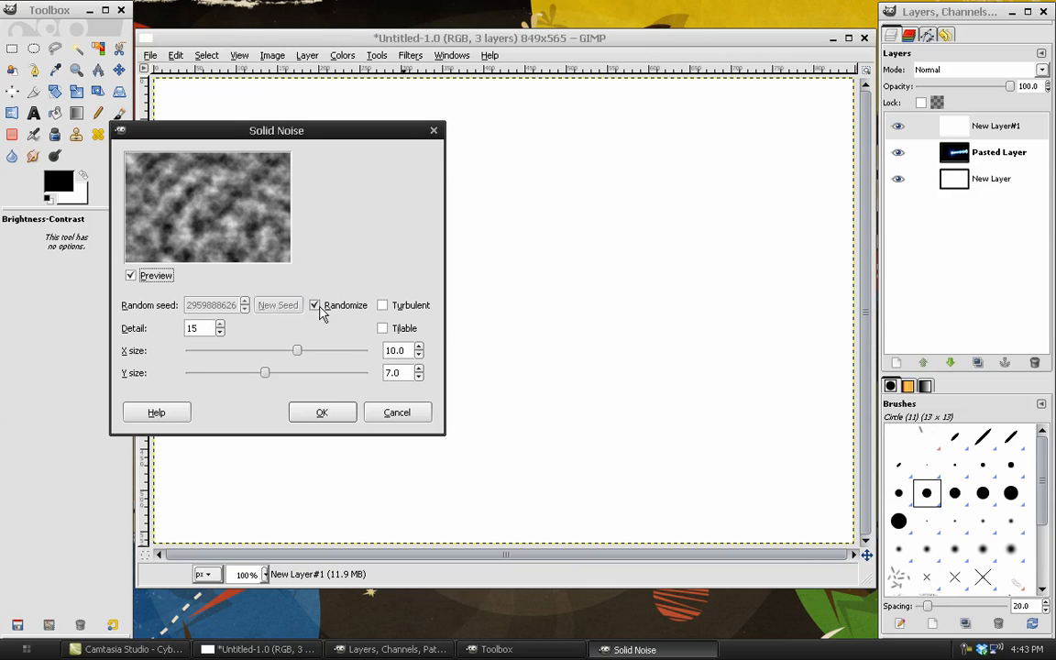
pyautogui.click(358, 351)
pyautogui.click(358, 374)
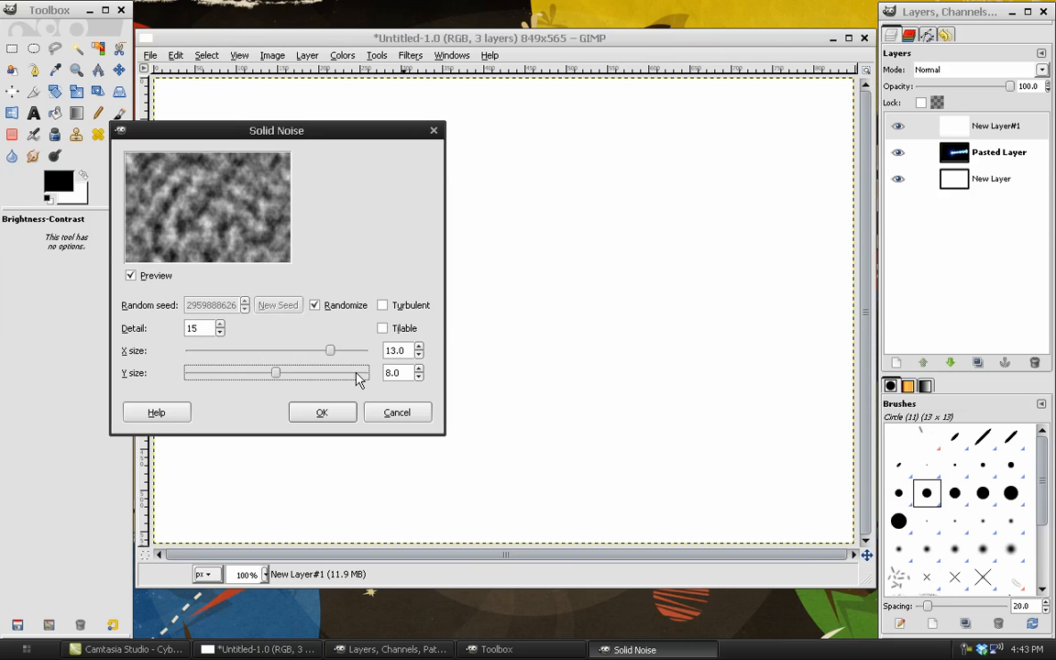
pyautogui.click(329, 409)
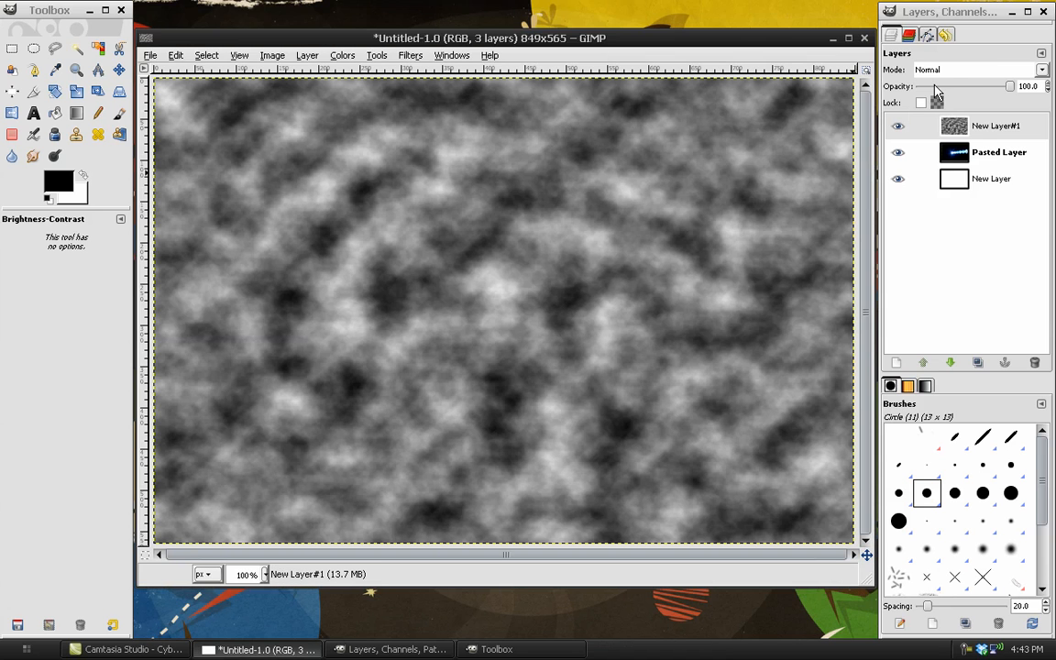
# Try the noise layer in Overlay mode at 80% opacity over the beam and delete it
pyautogui.click(948, 70)
pyautogui.click(944, 178)
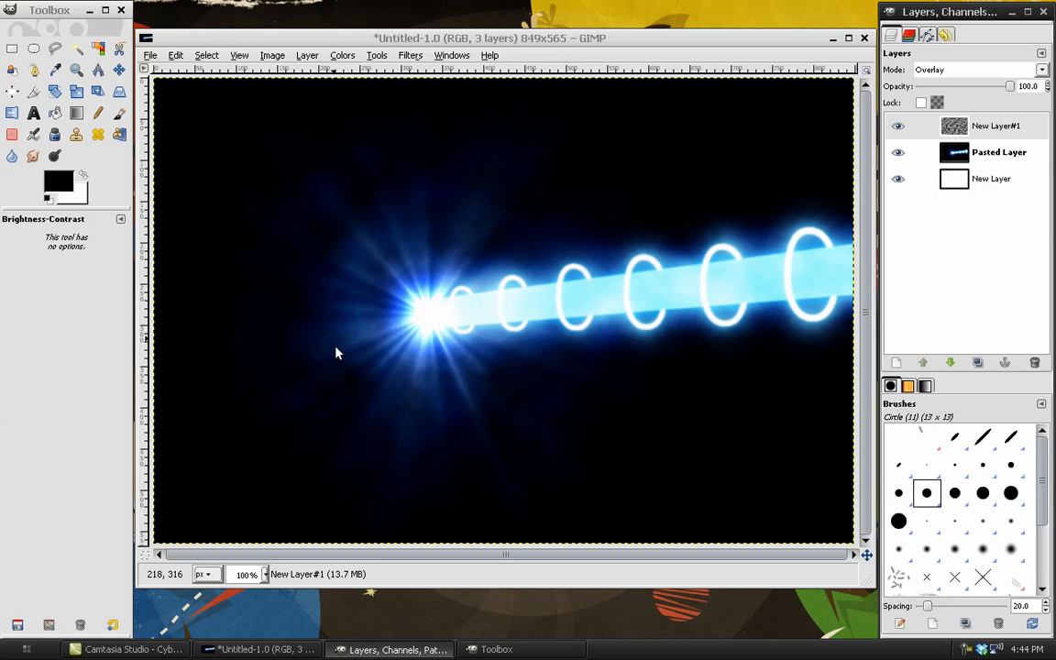
pyautogui.doubleClick(924, 87)
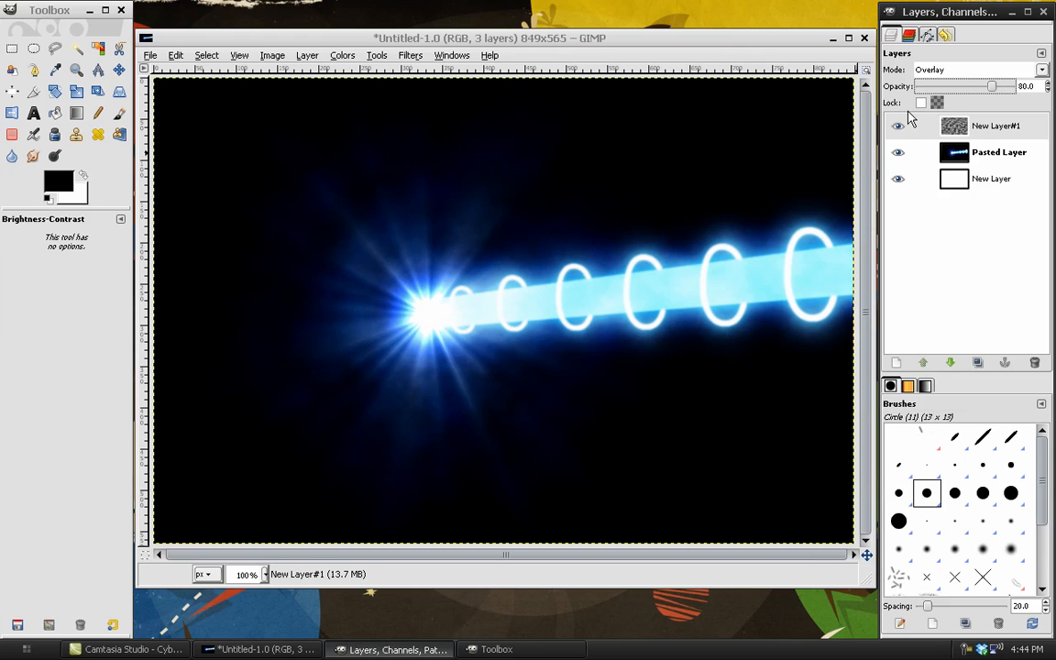
pyautogui.moveTo(973, 128); pyautogui.dragTo(1034, 364)
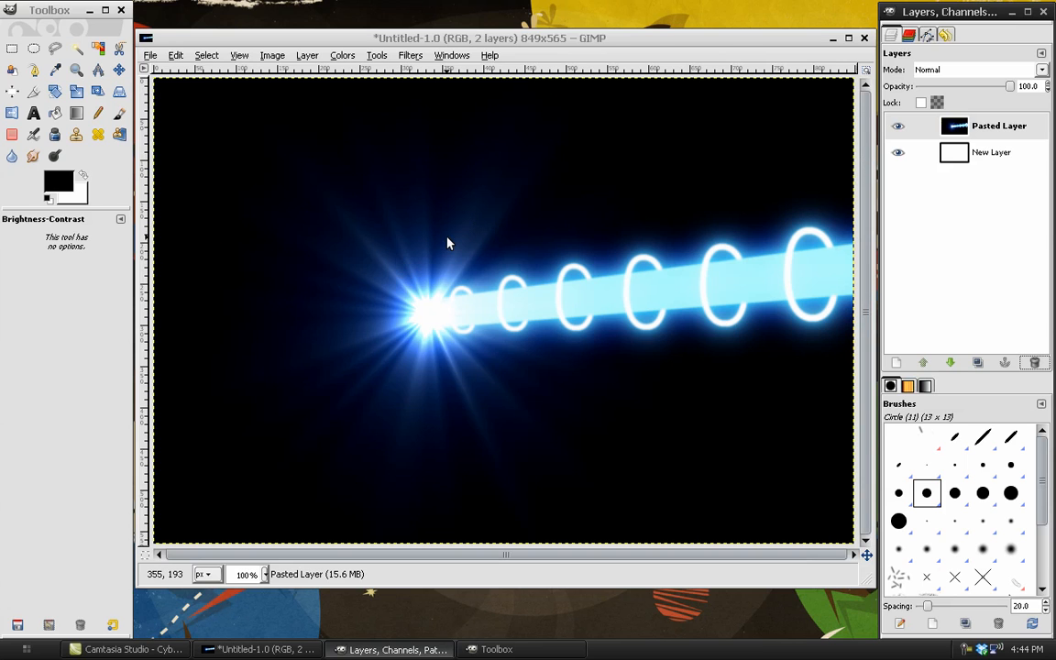
# Remove the black from Pasted Layer with Color to Alpha
pyautogui.click(343, 55)
pyautogui.click(391, 384)
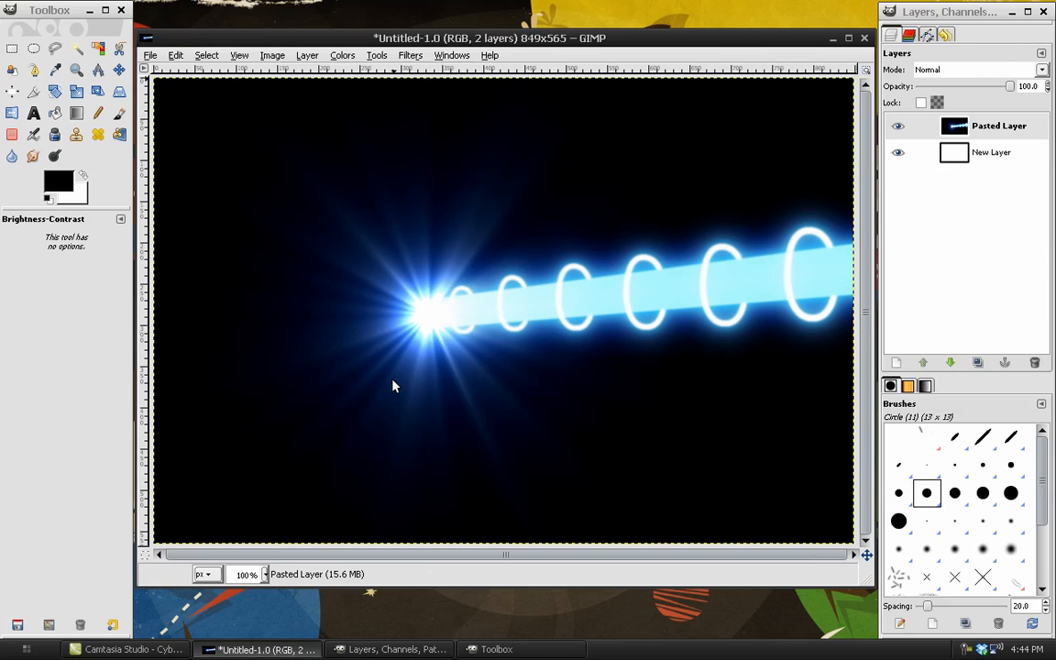
pyautogui.click(248, 438)
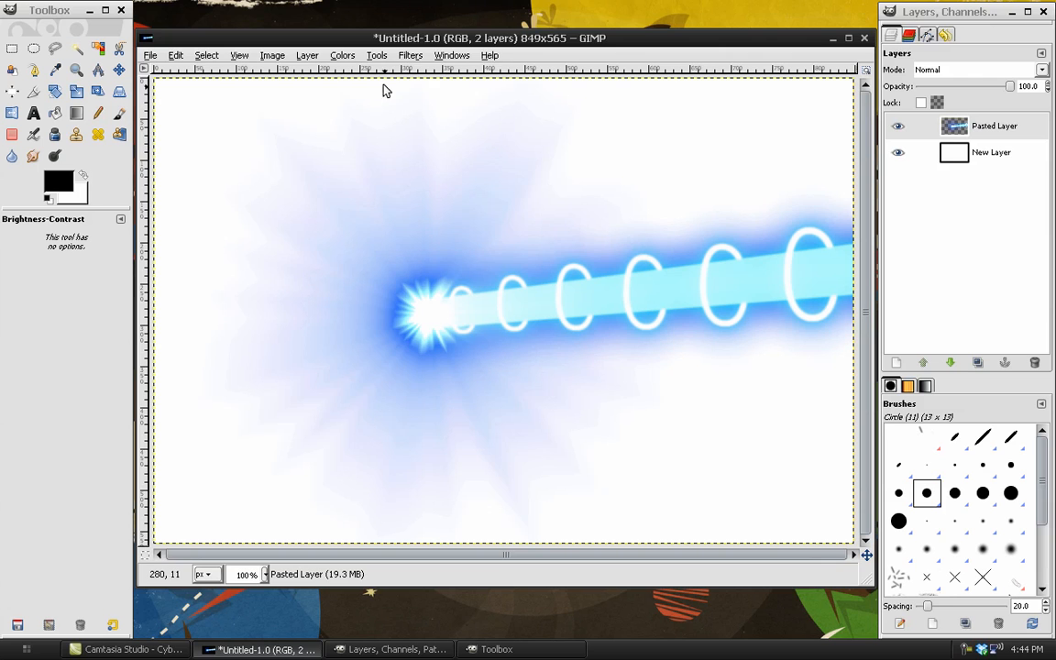
# Raise the brightness of Pasted Layer to 60 with Brightness-Contrast
pyautogui.click(343, 55)
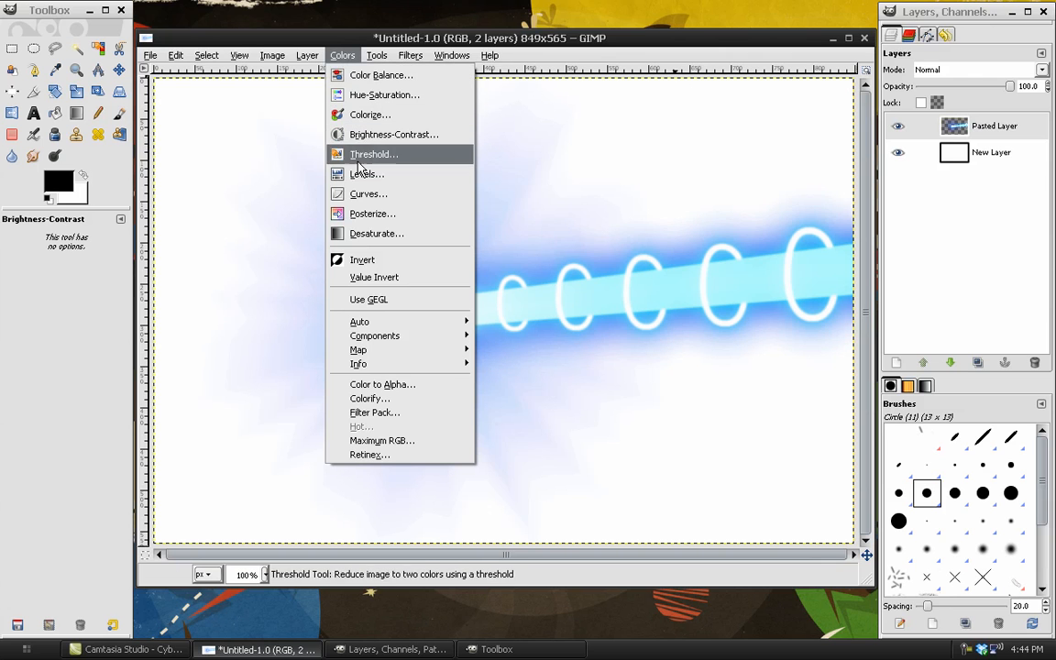
pyautogui.click(367, 135)
pyautogui.moveTo(289, 187); pyautogui.dragTo(321, 195)
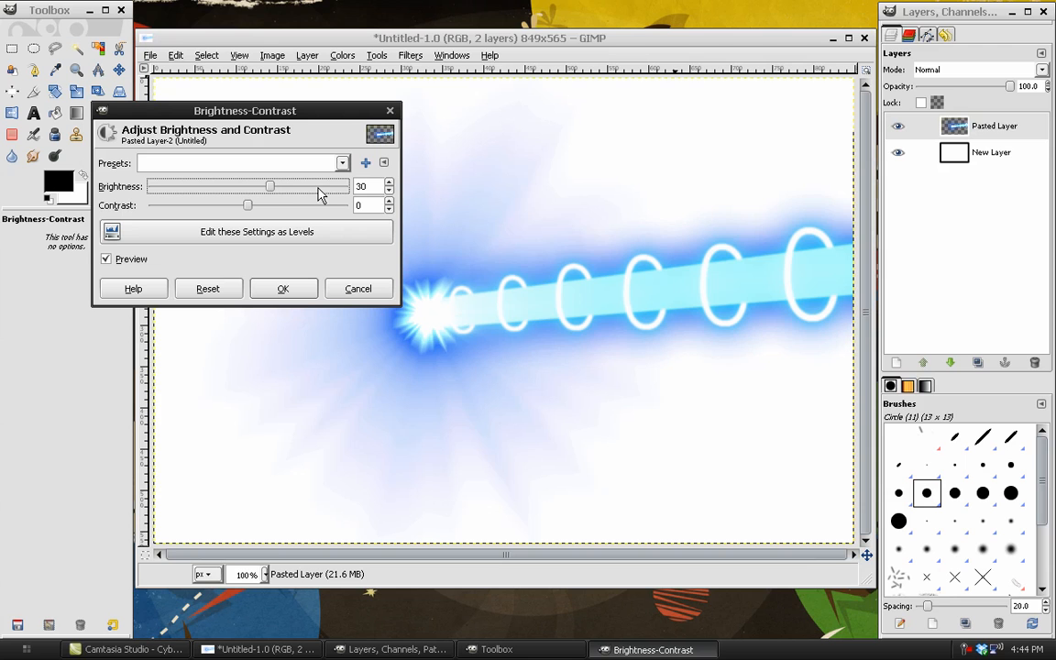
pyautogui.click(330, 188)
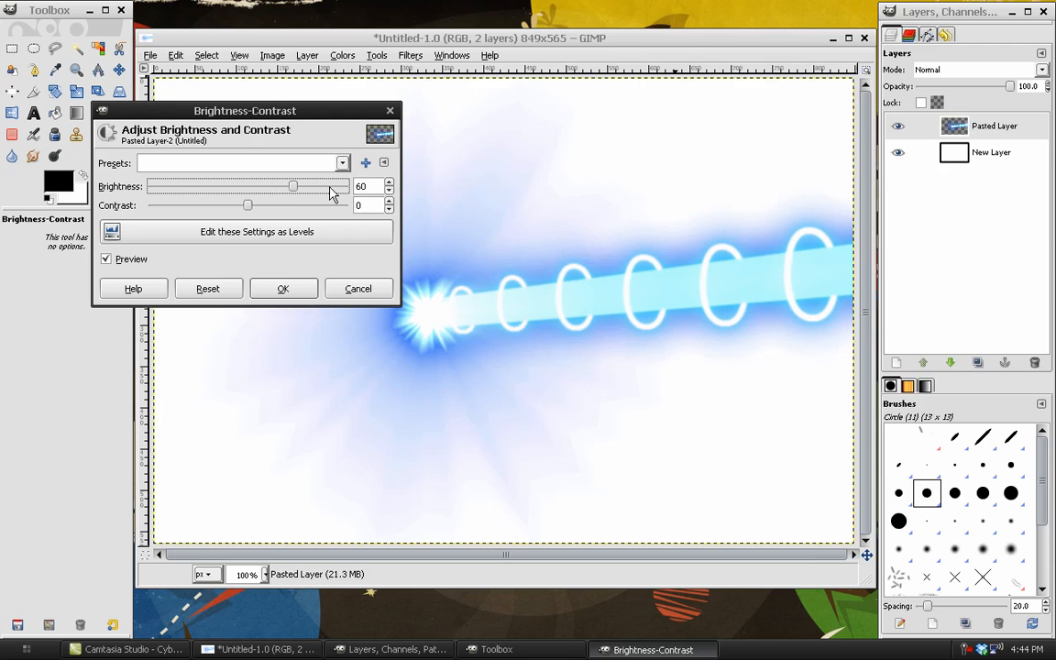
pyautogui.click(284, 287)
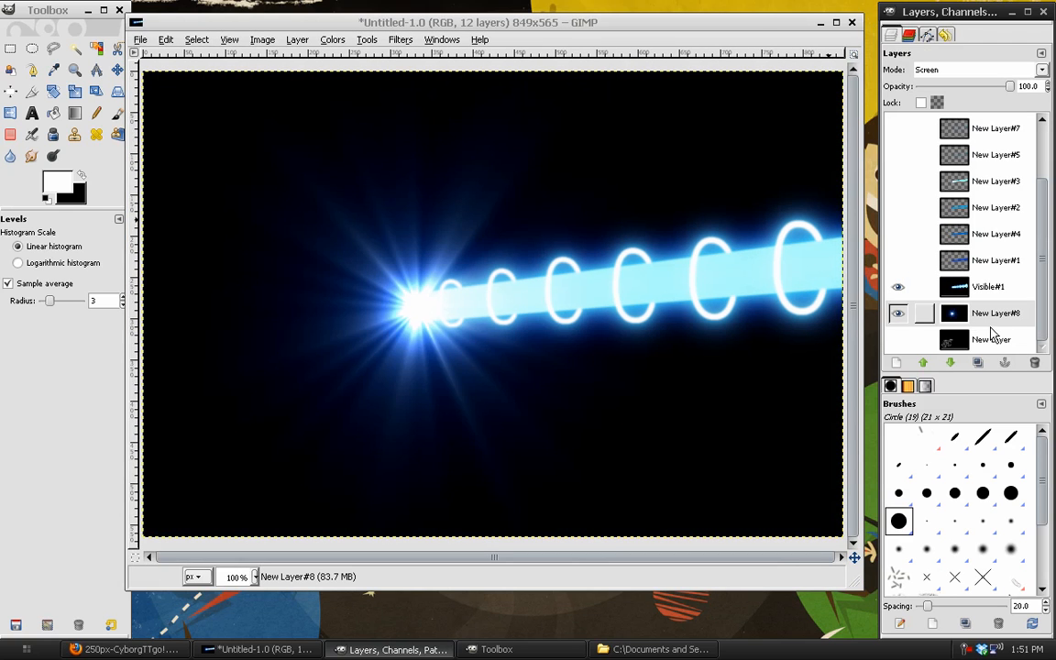
# Show the cannon layer New Layer beneath the flare and beam
pyautogui.click(898, 340)
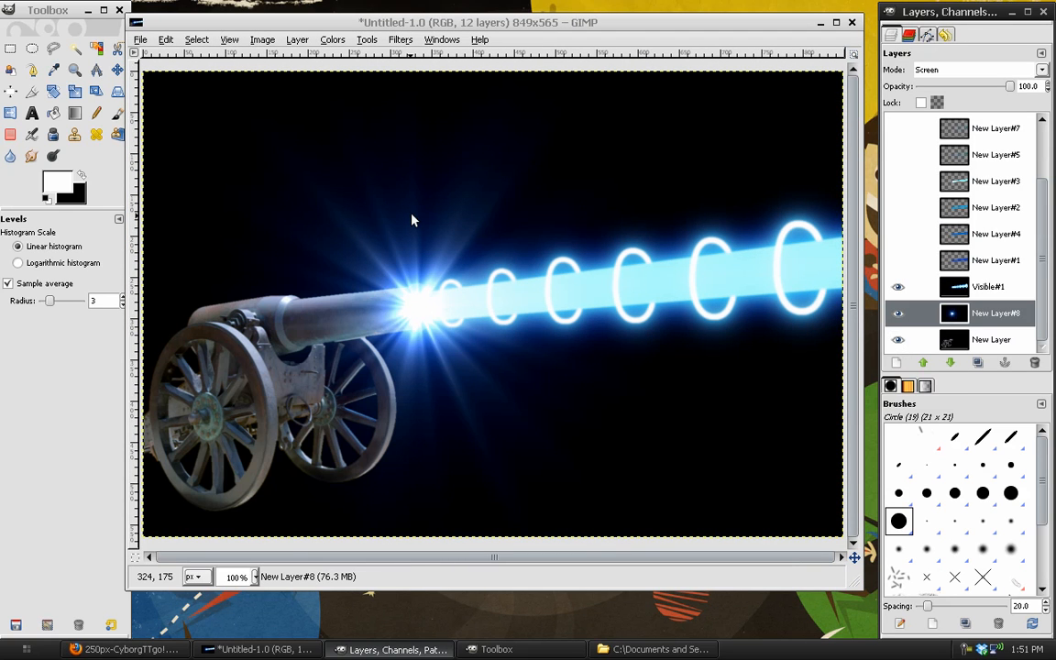